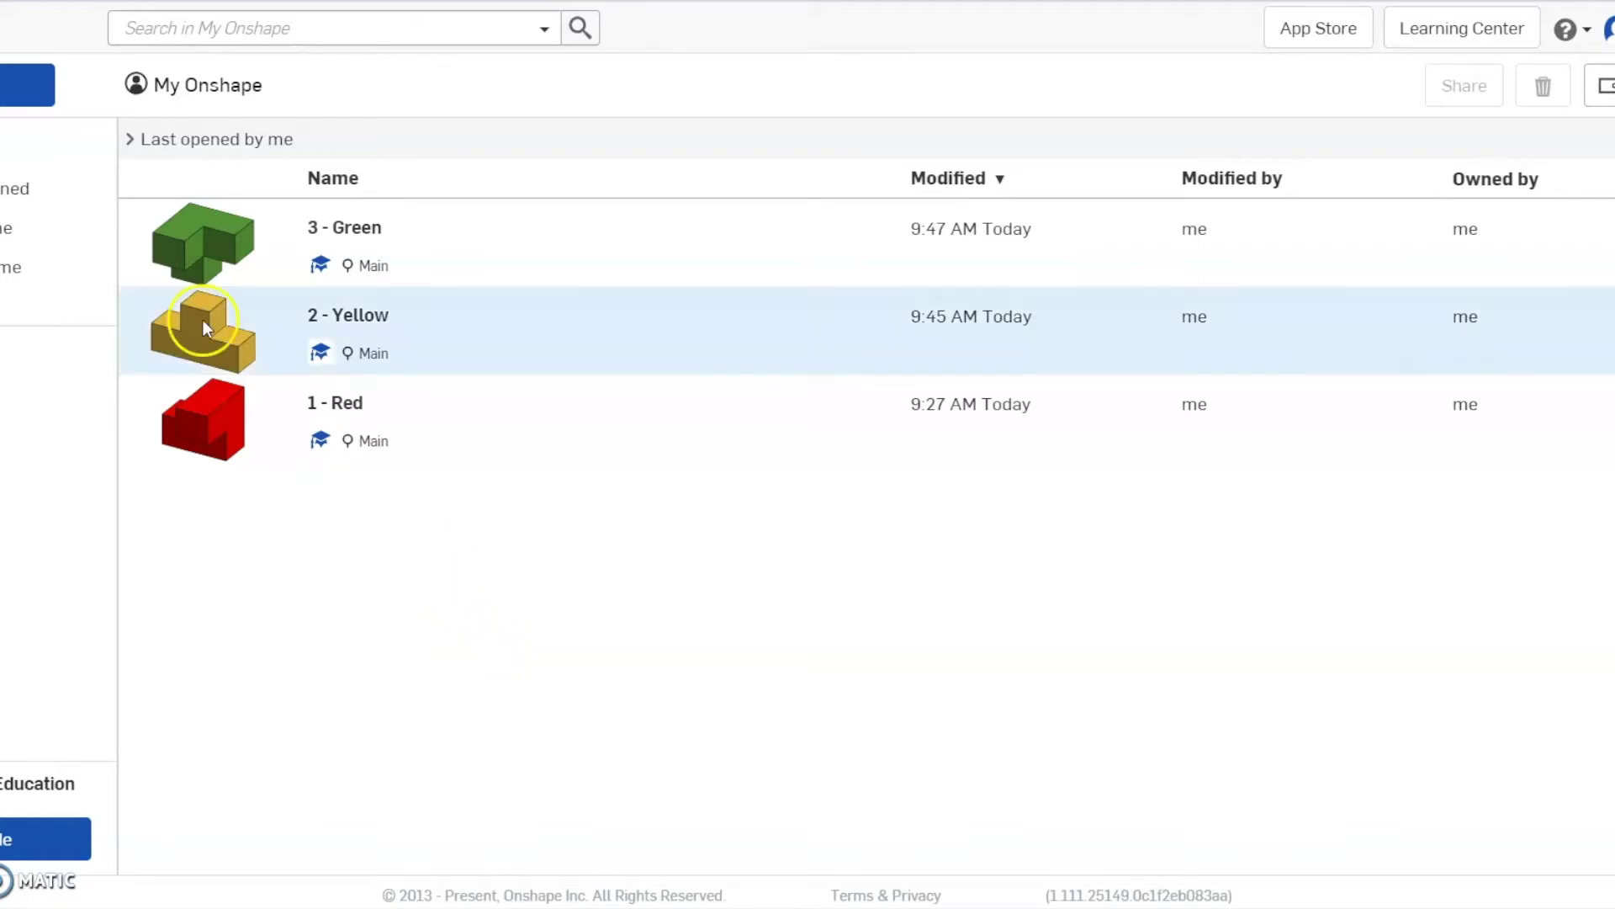
- Create a new Onshape document named 'Assembly'
click(5, 88)
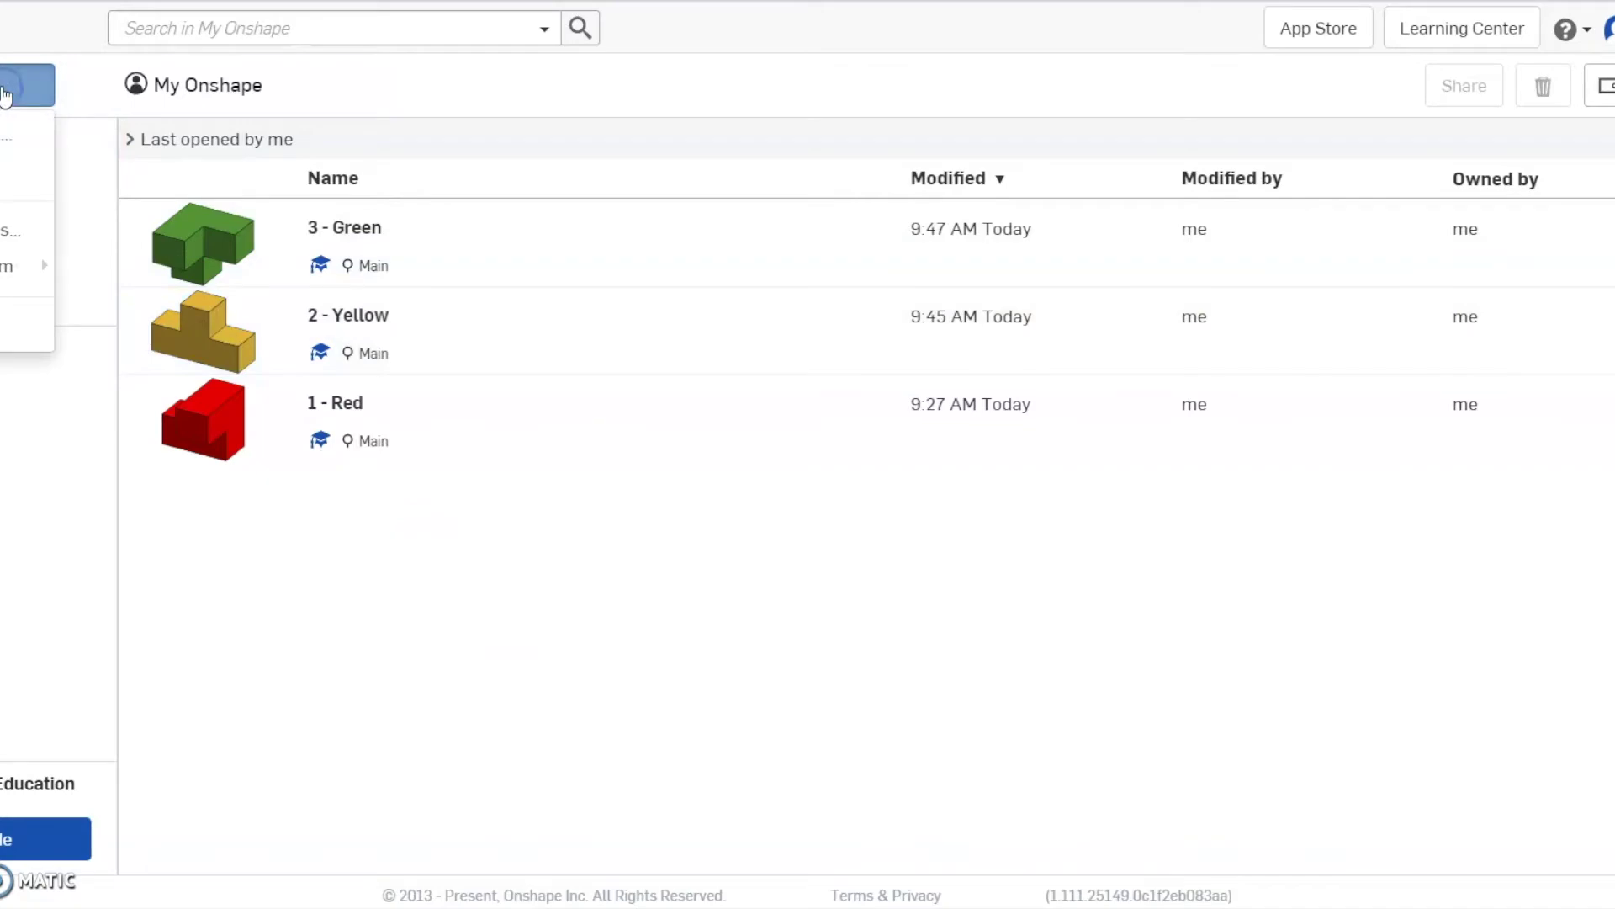
click(7, 134)
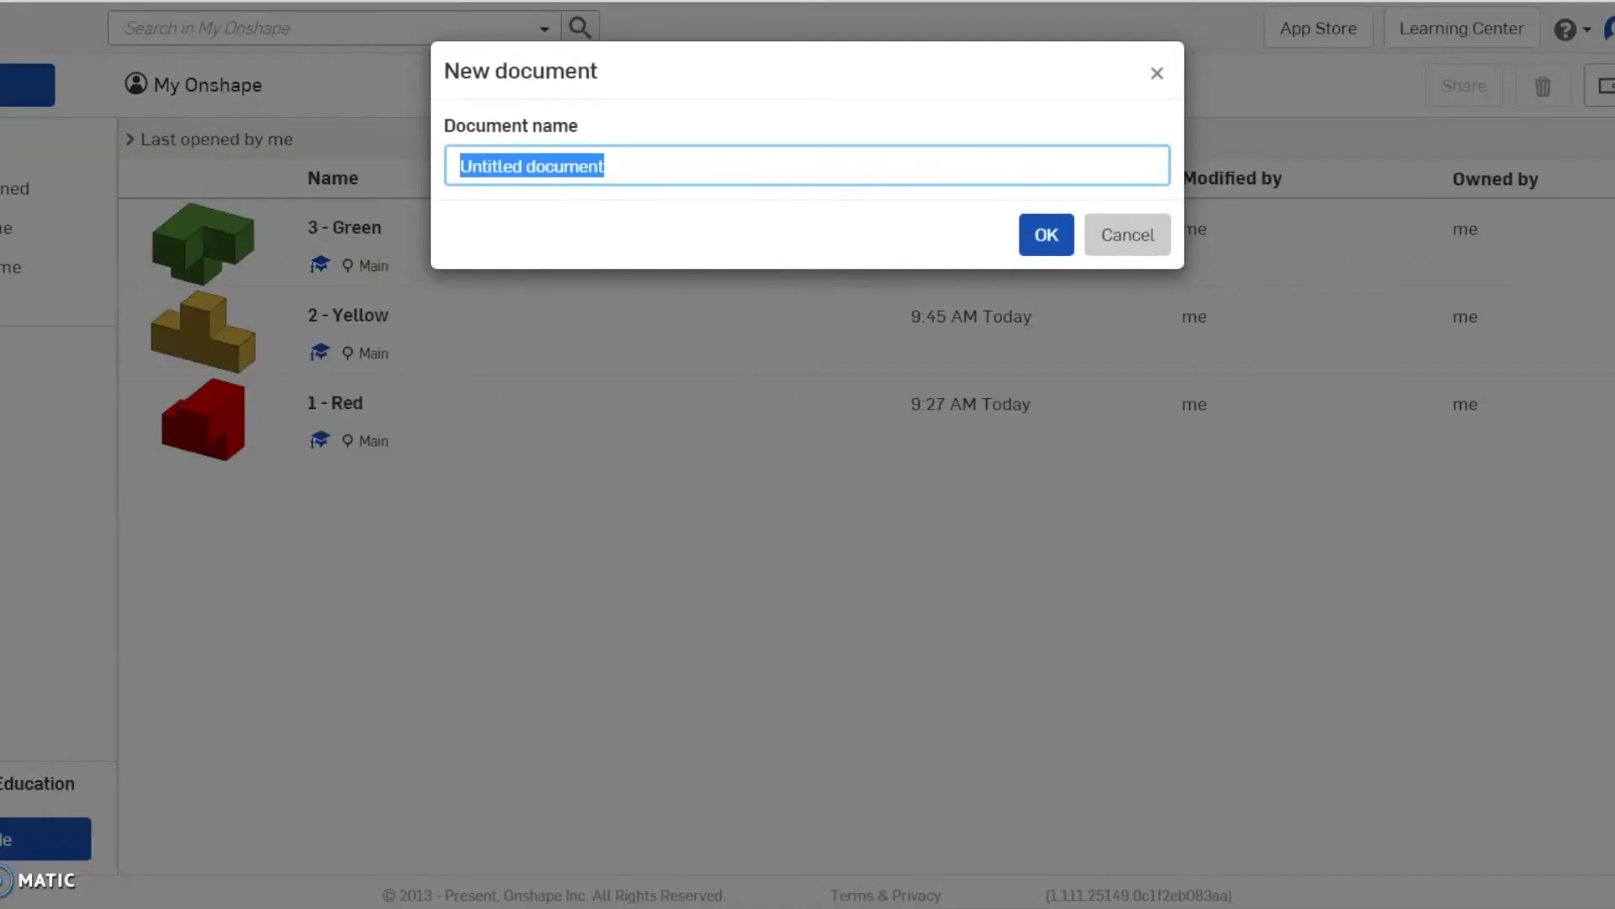
text(Assembly)
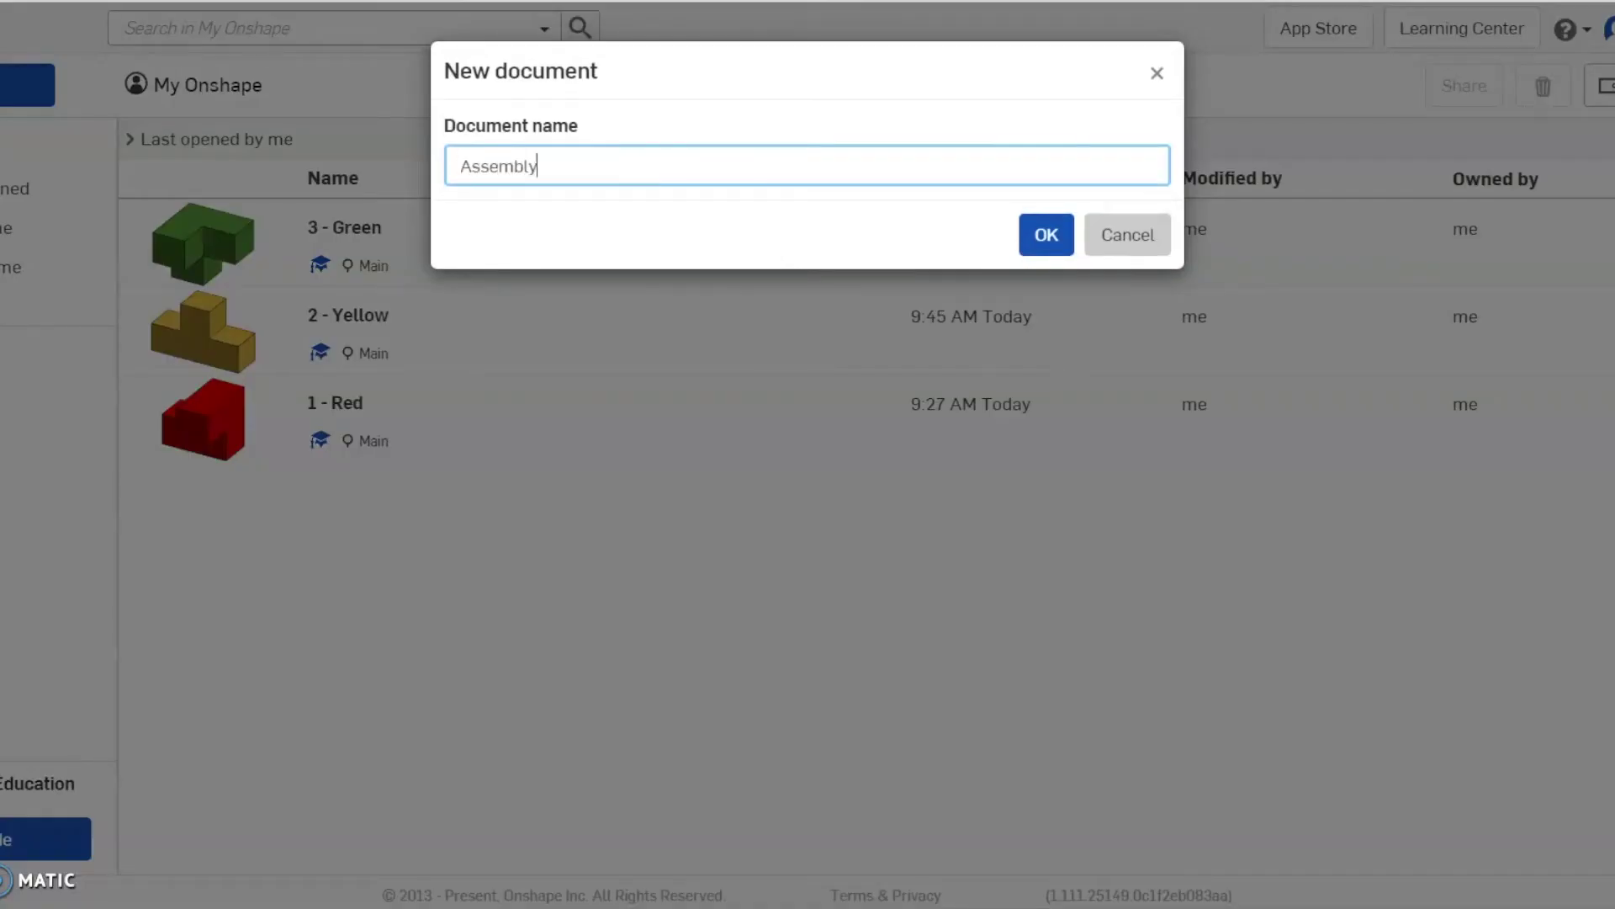
key(Return)
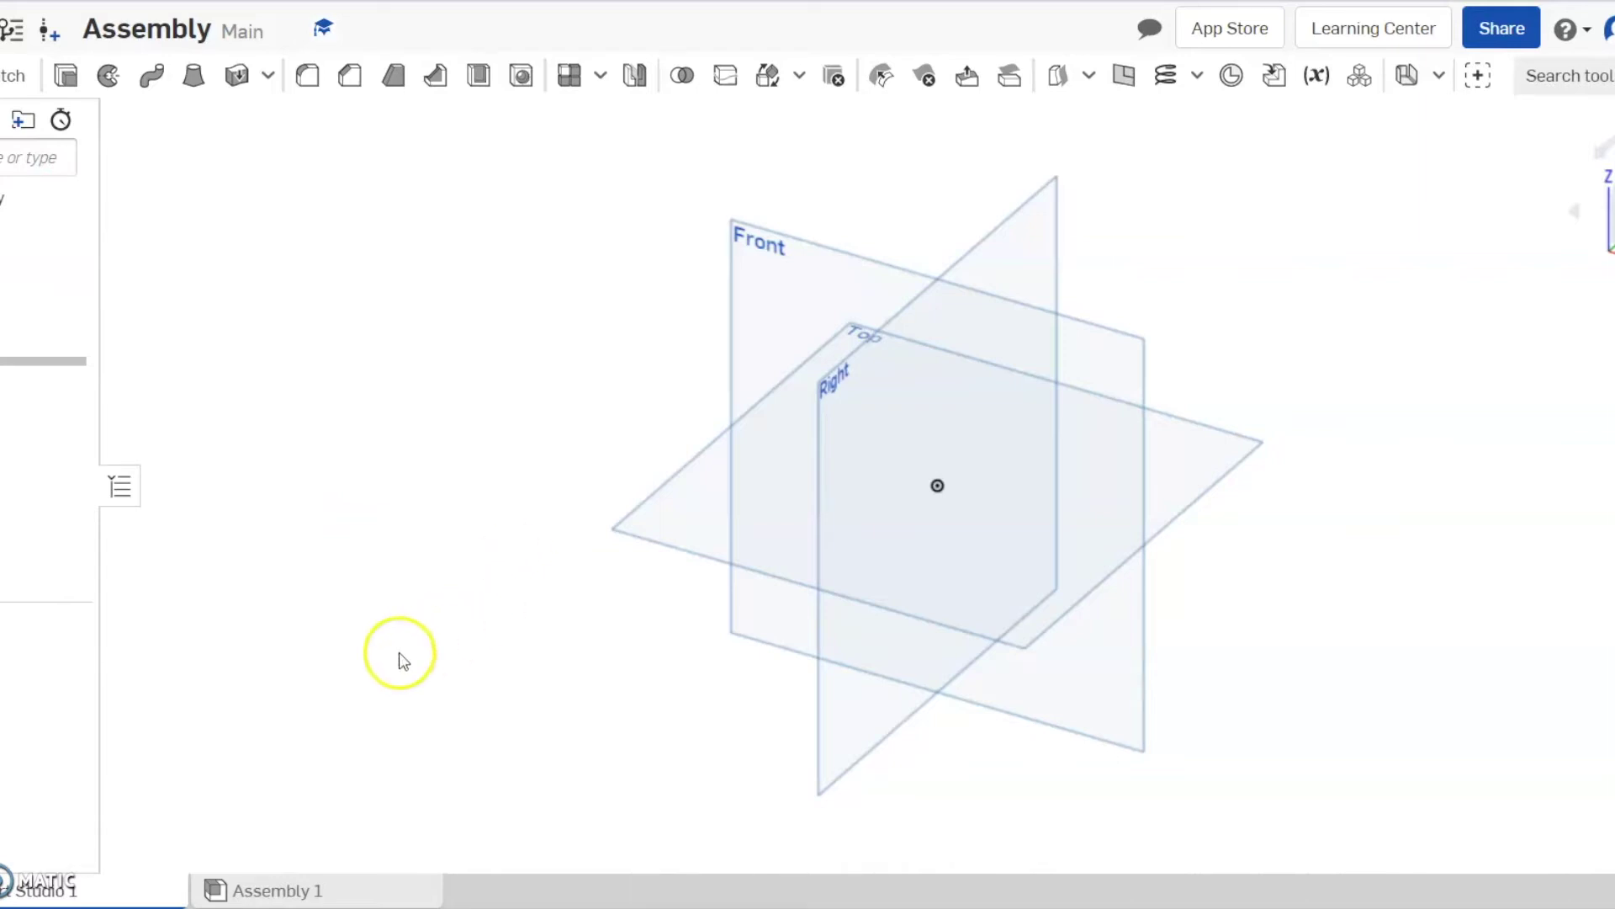
- Switch from Part Studio 1 to the document's Assembly 1 workspace
mouse_move(43, 888)
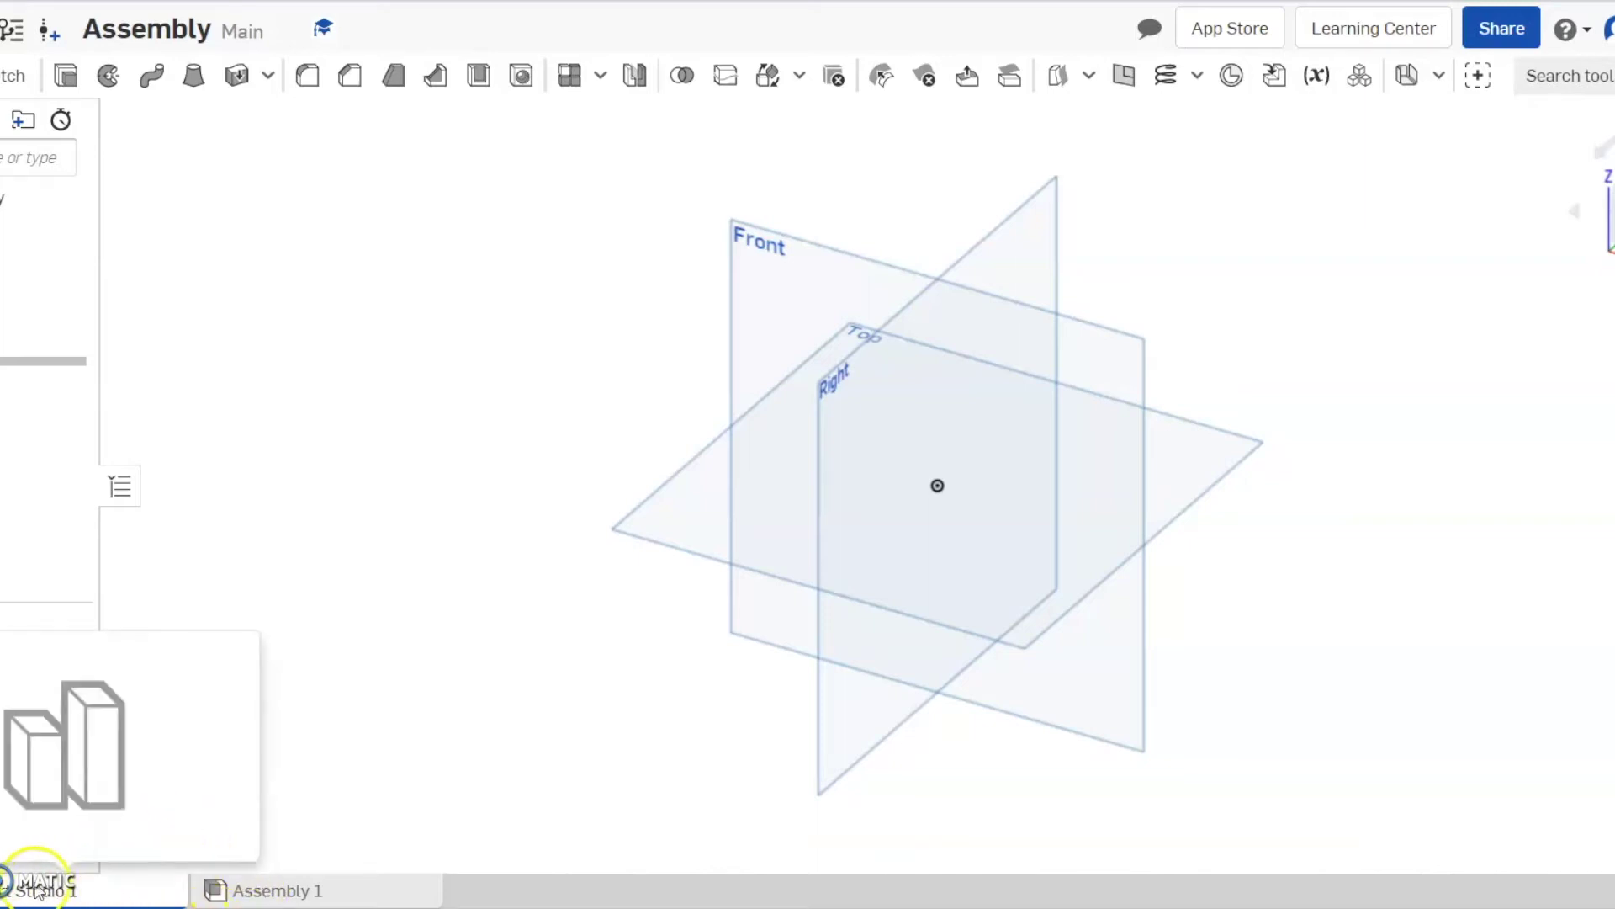
mouse_move(256, 895)
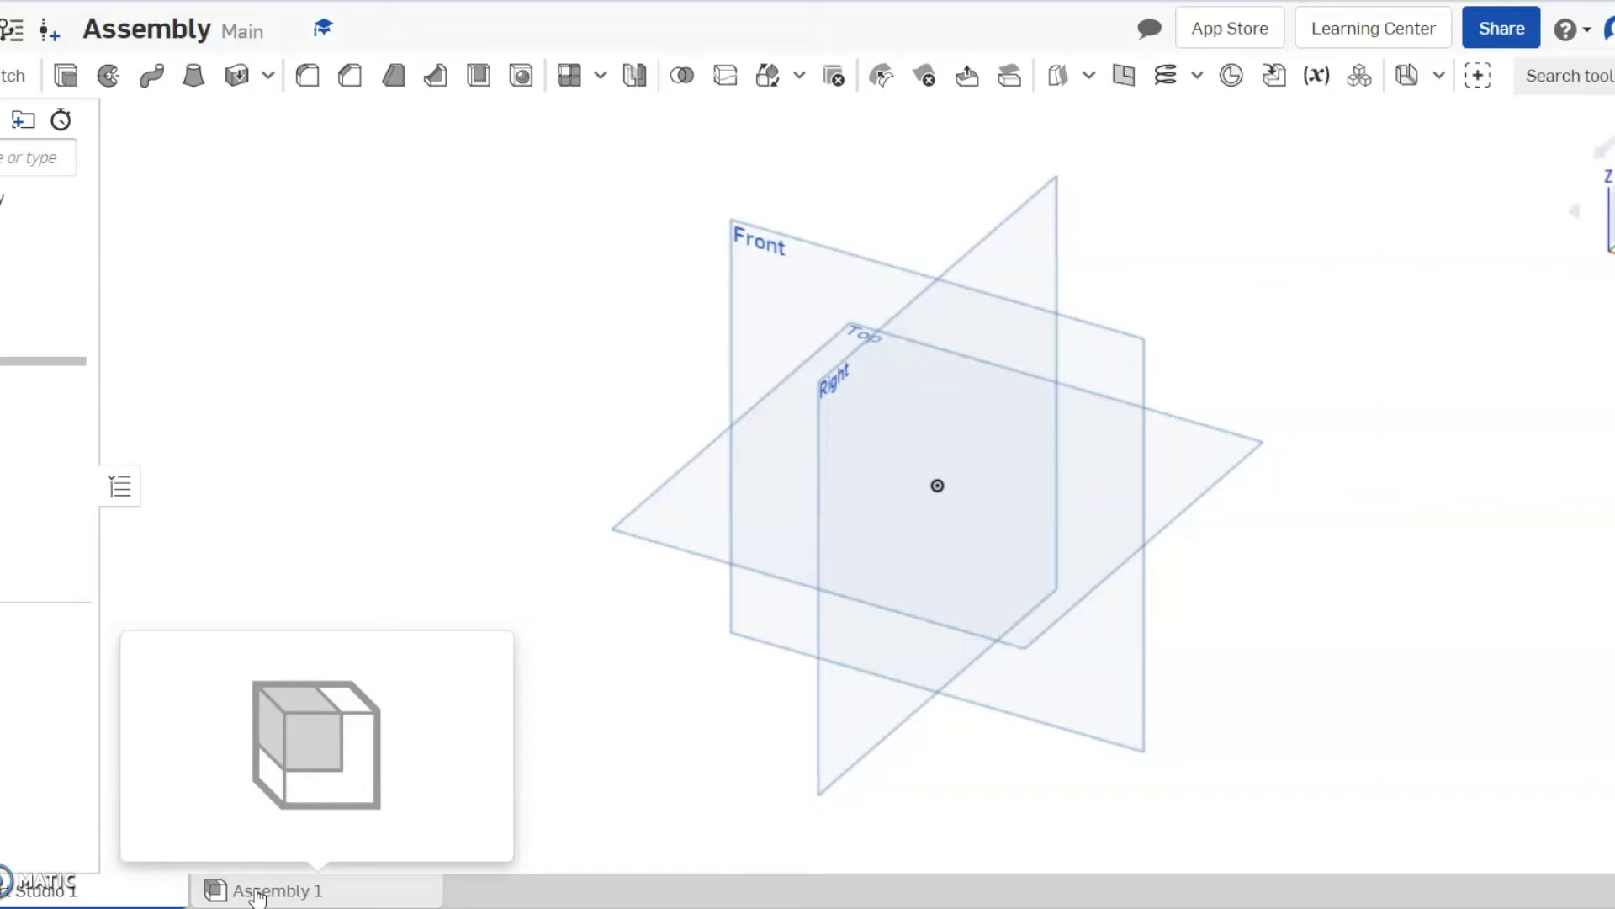
click(258, 894)
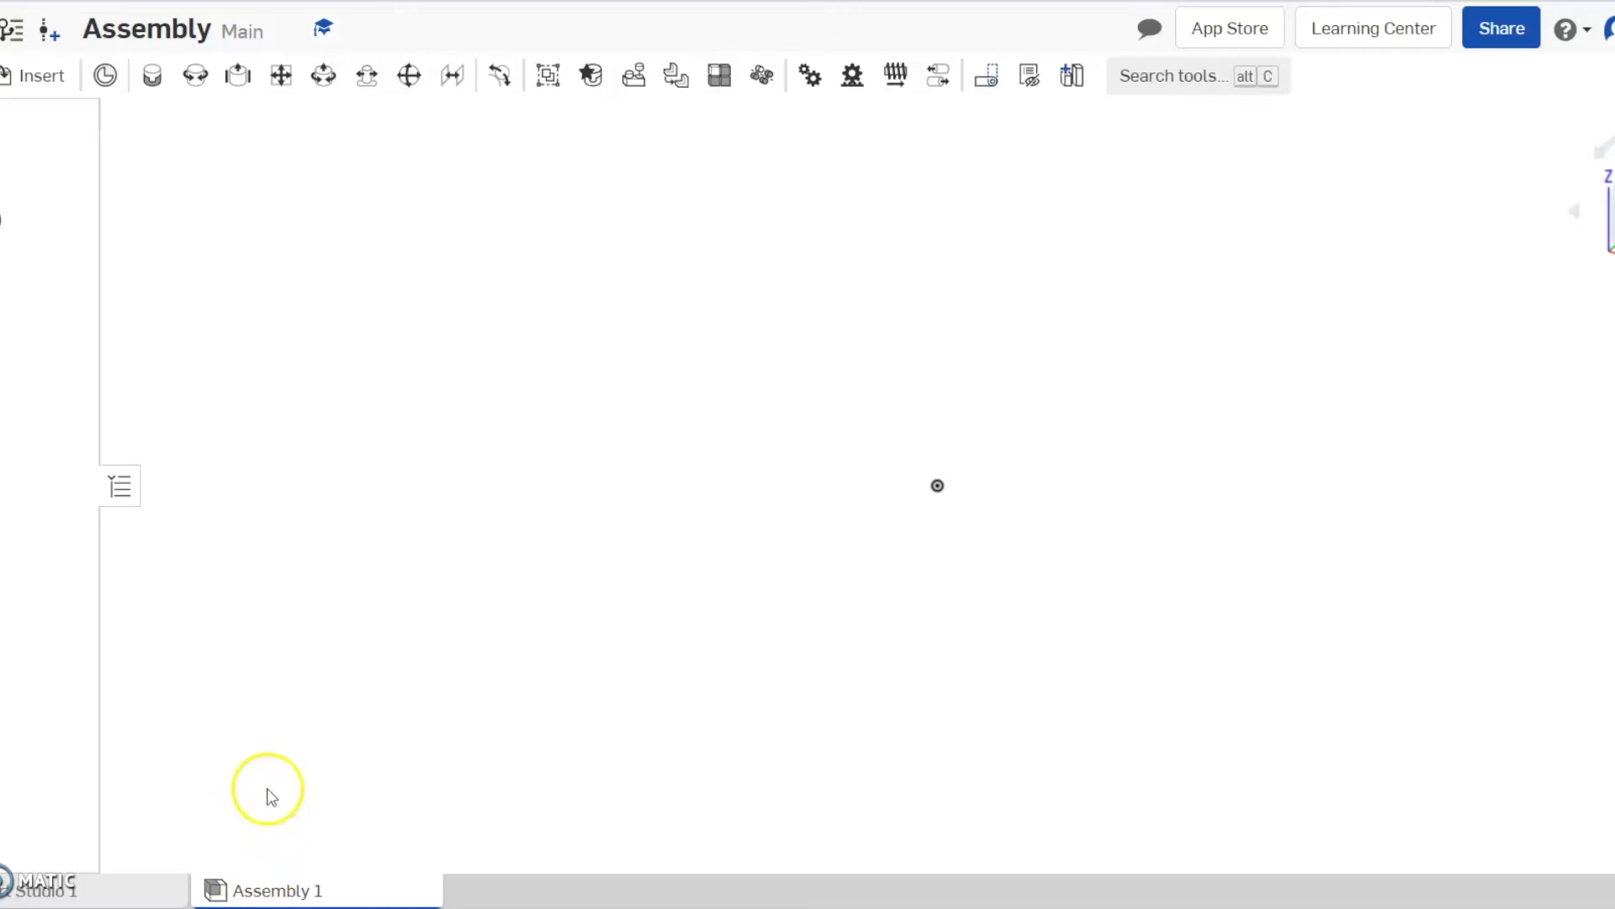
- Insert Part Studio 1 from the '1 - Red' document in My Onshape into the assembly
click(40, 82)
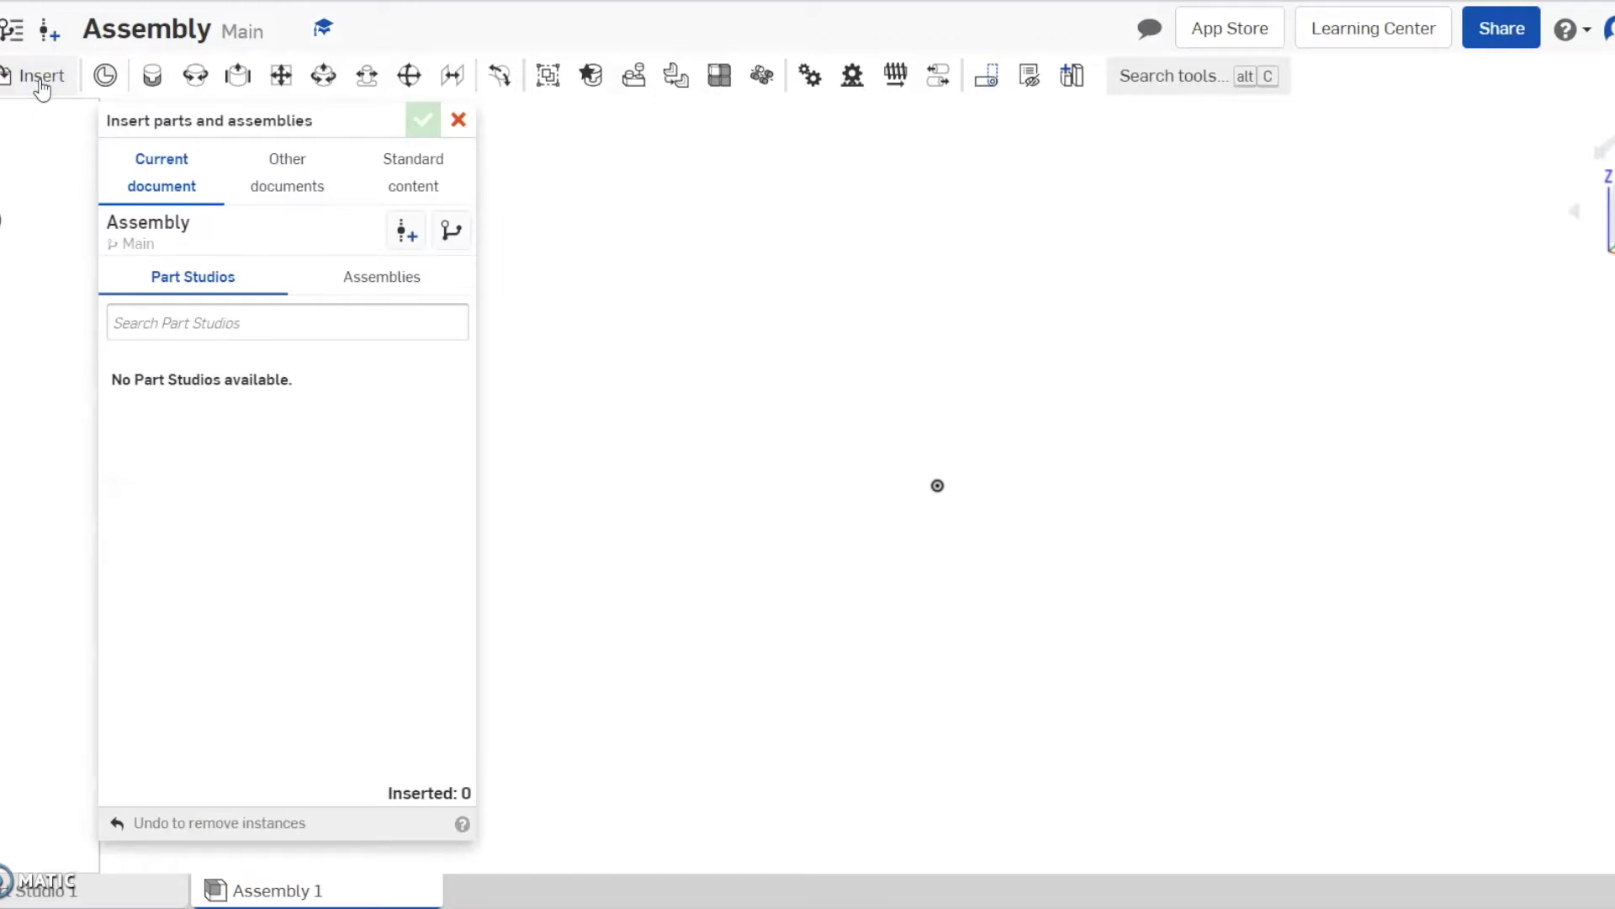
click(301, 178)
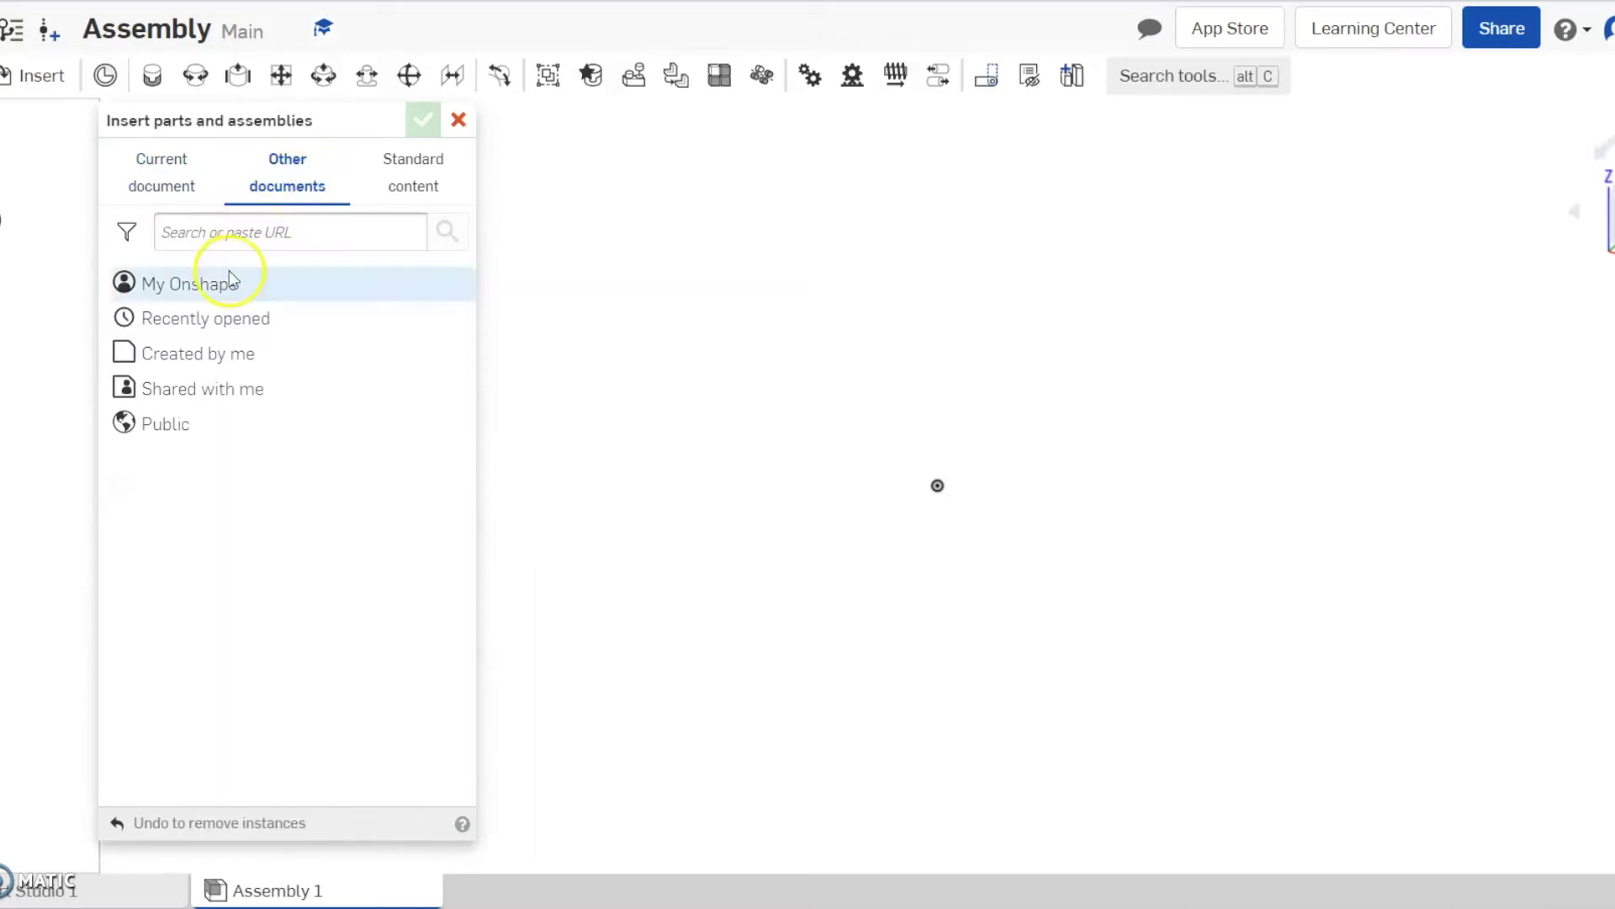
click(217, 294)
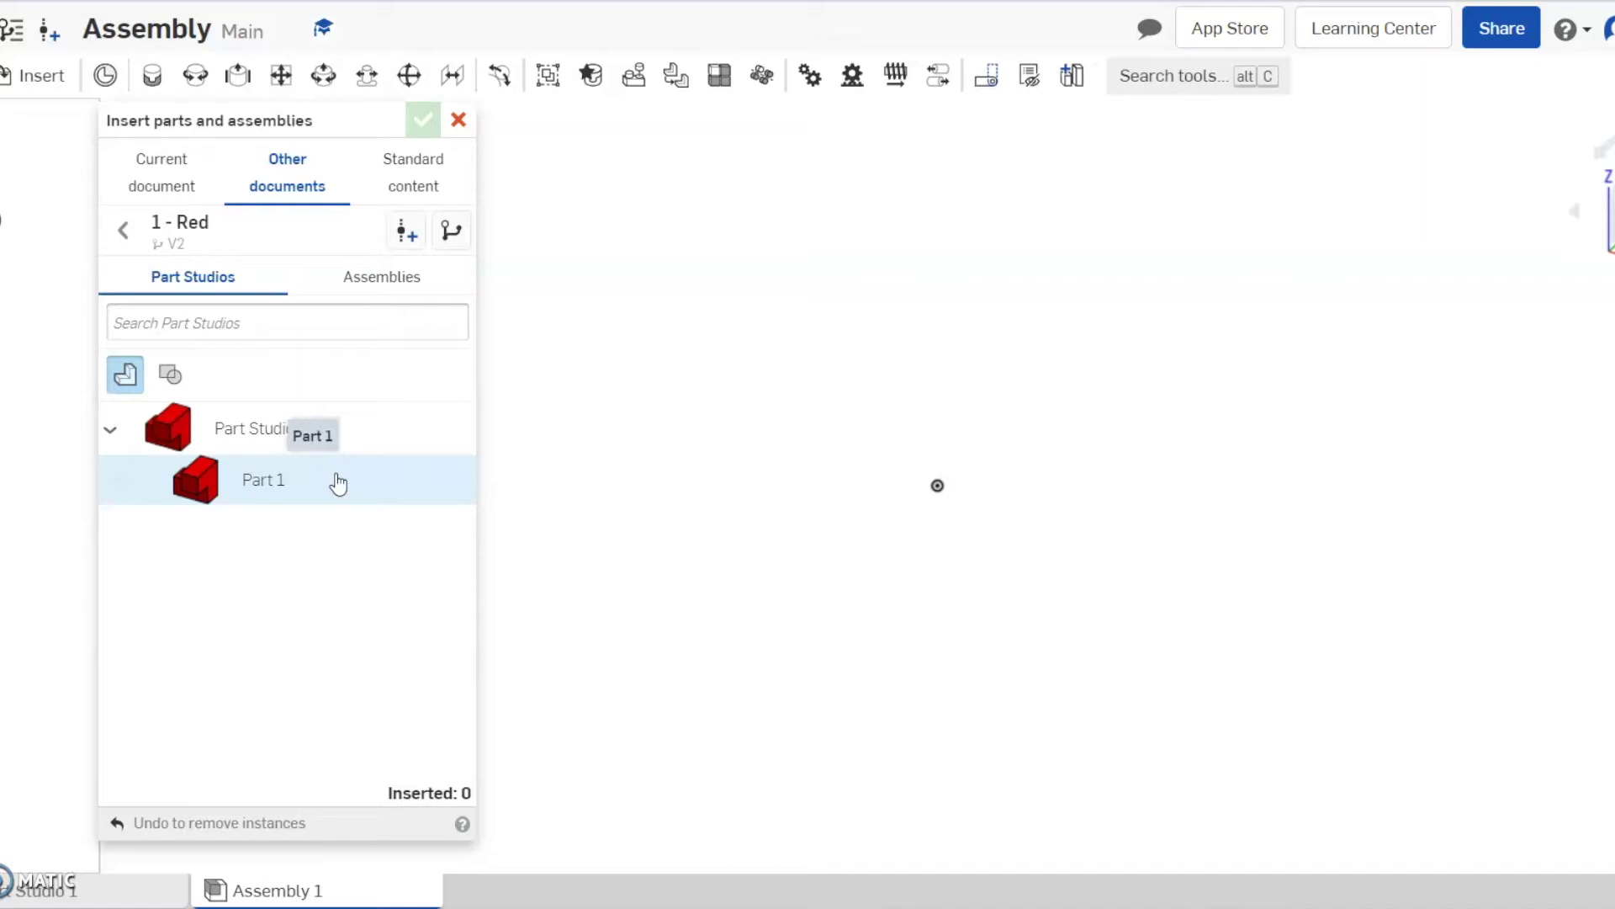
click(343, 426)
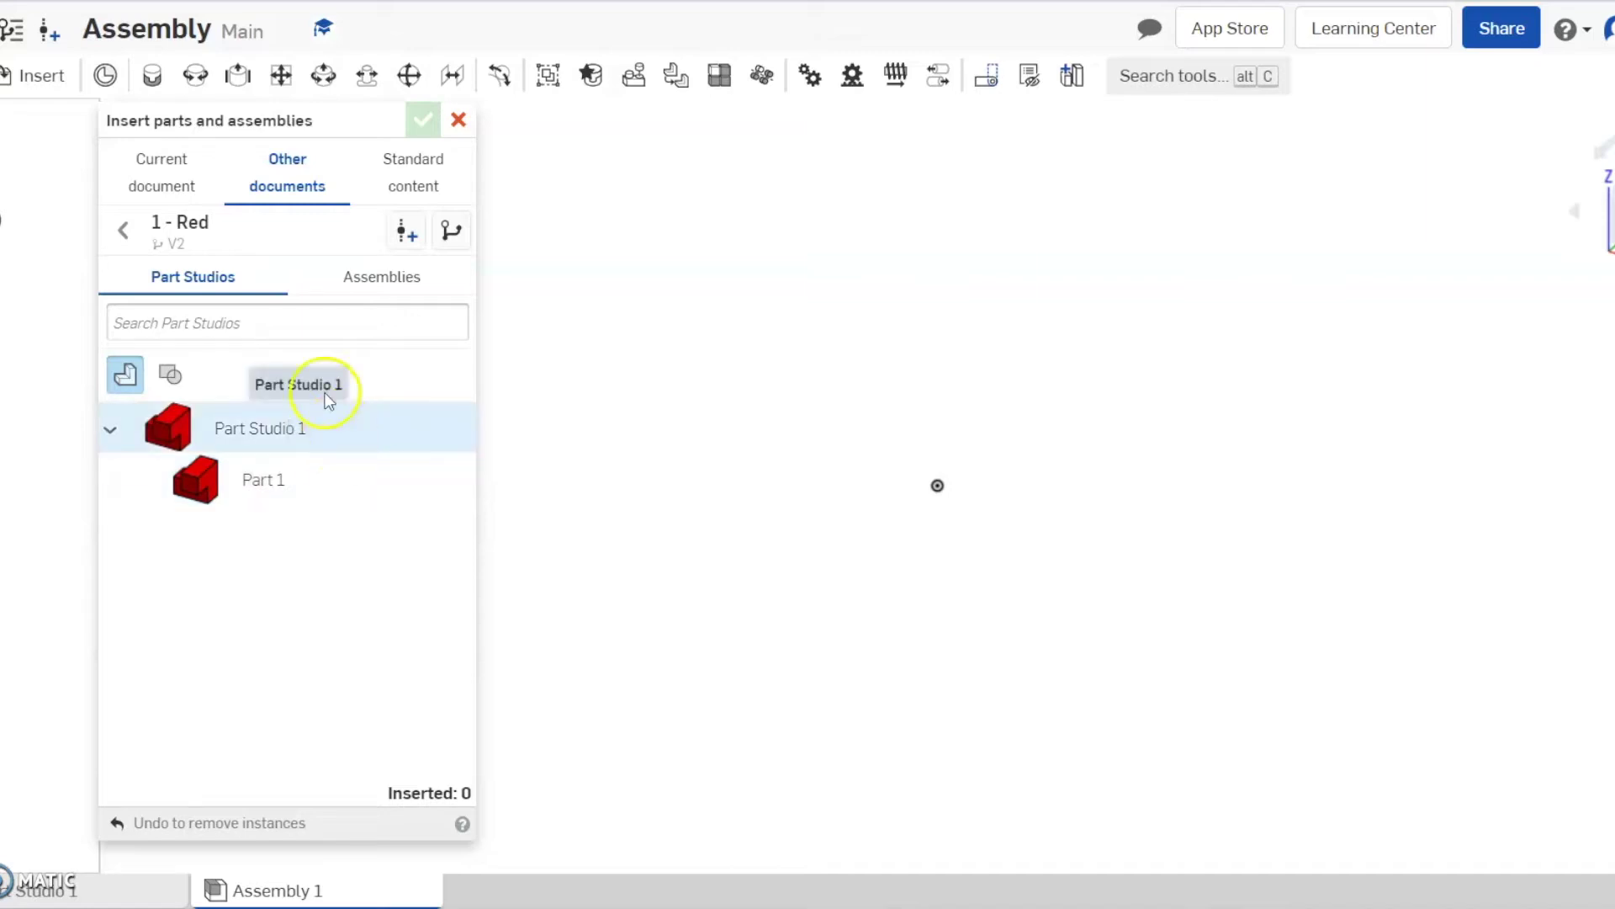
click(340, 488)
click(335, 421)
click(336, 425)
click(344, 434)
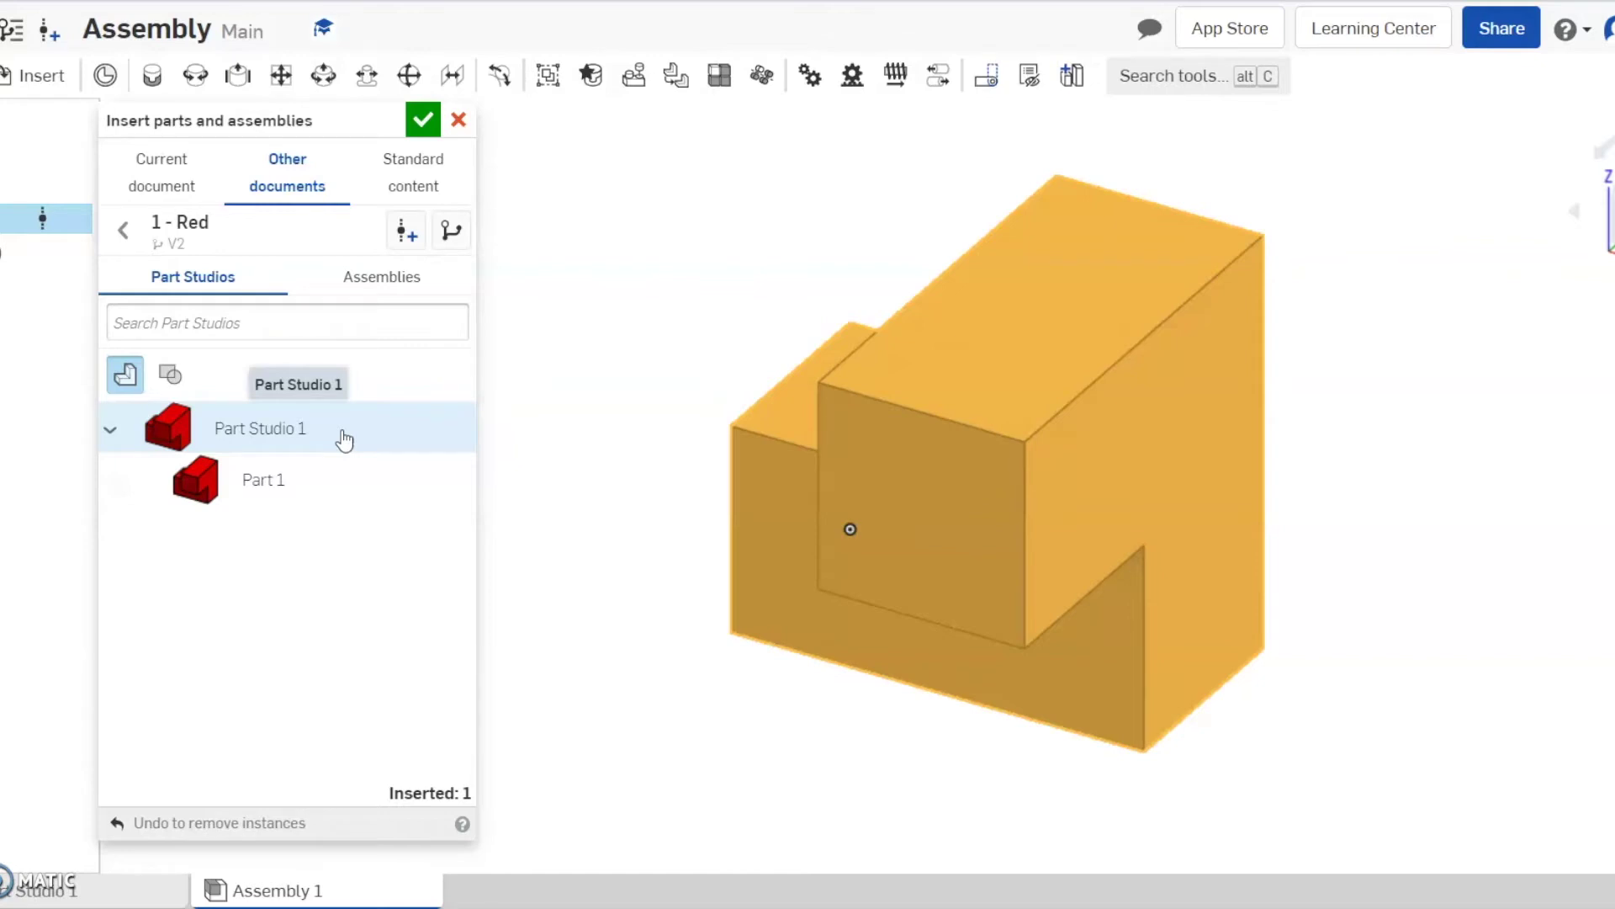
- Place the red part just right of centre in the viewport
drag(345, 437, 1033, 414)
scroll(728, 521, down, 2)
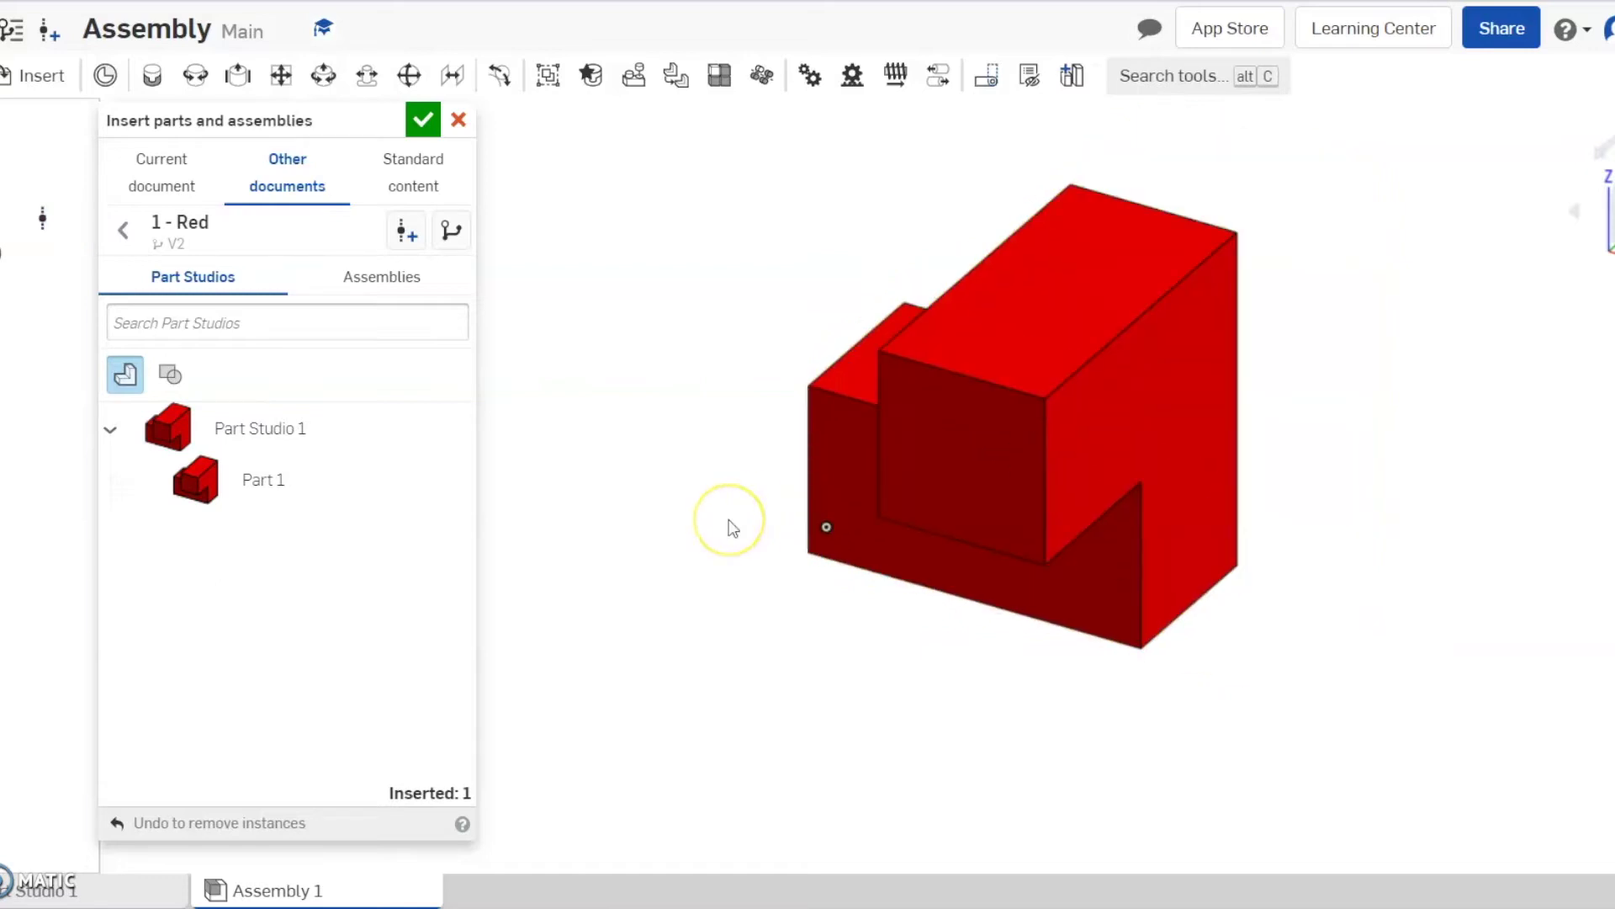
scroll(728, 526, down, 3)
scroll(562, 627, down, 1)
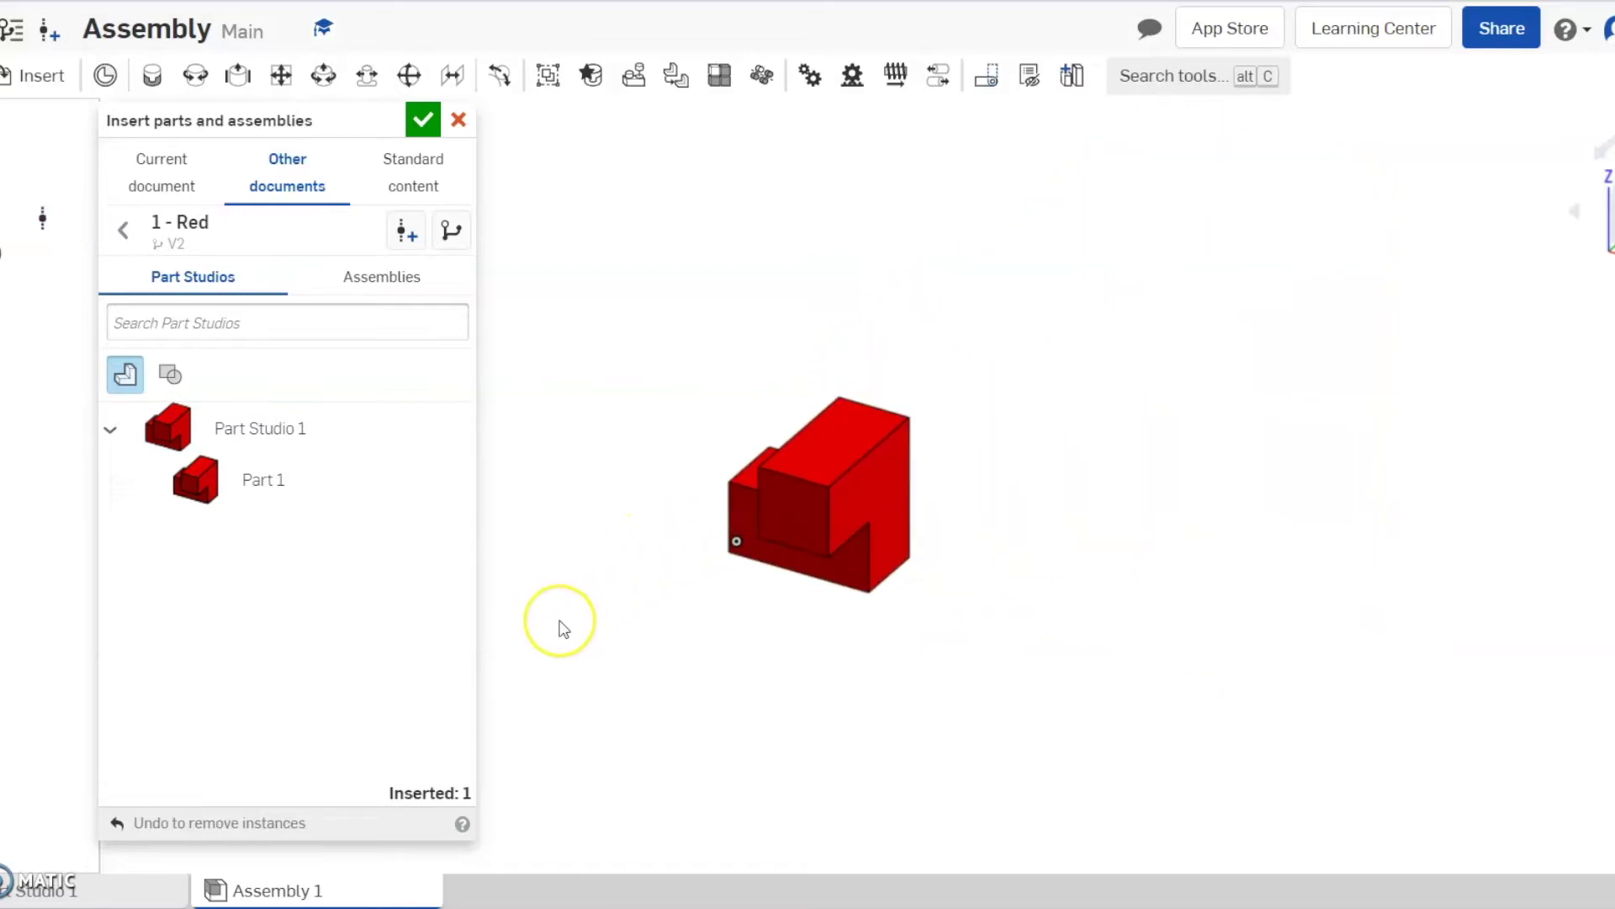
scroll(560, 624, up, 2)
scroll(561, 625, down, 2)
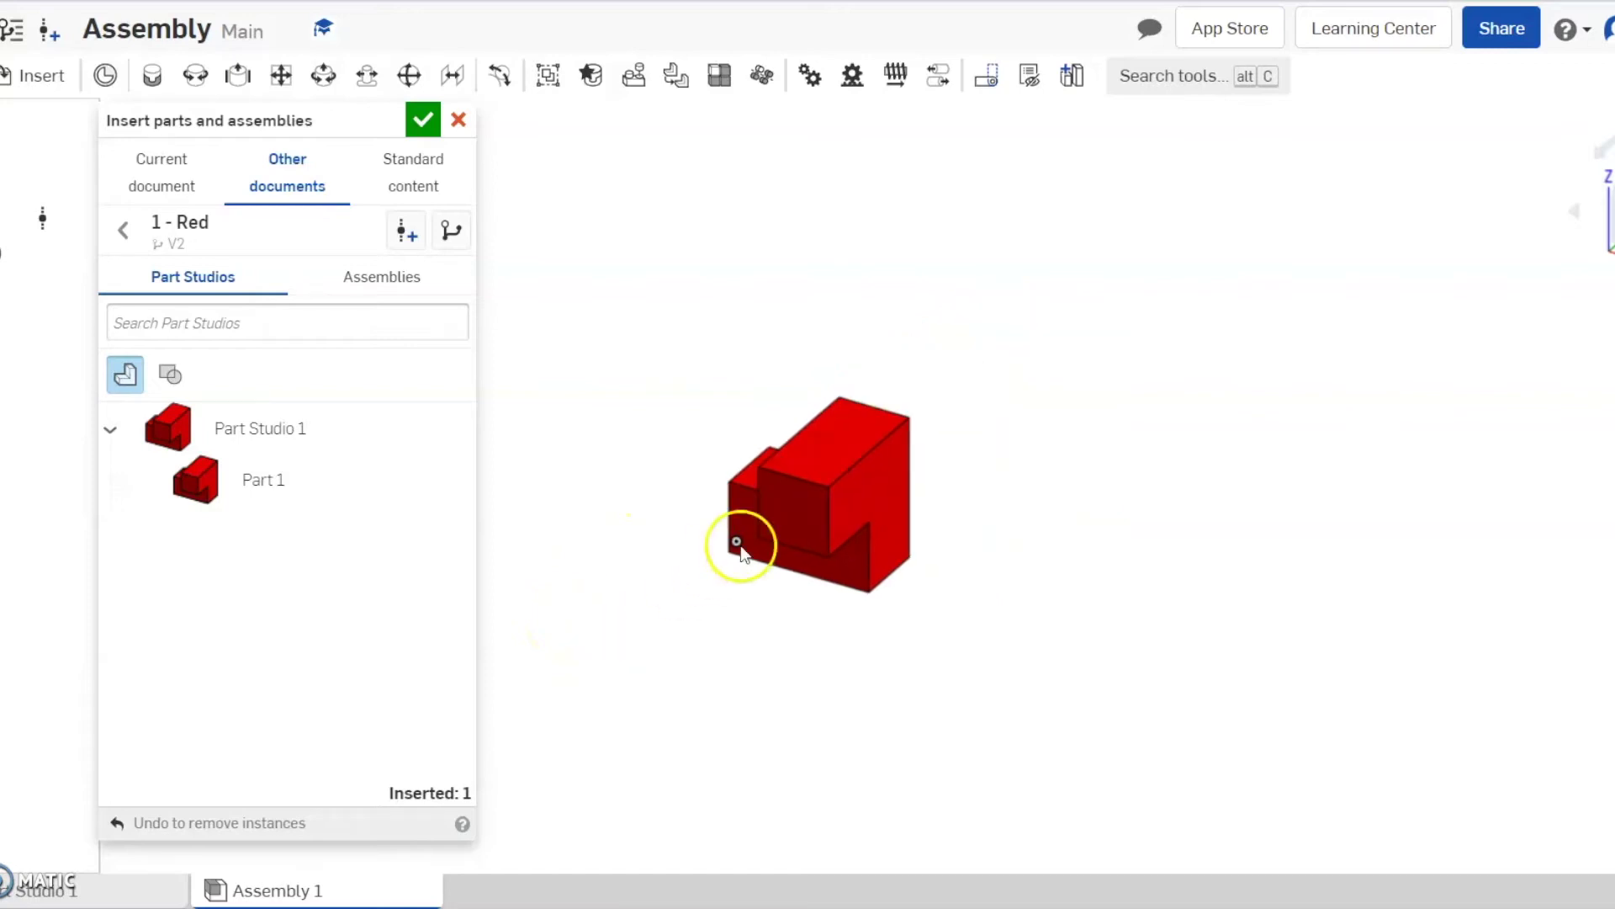
click(968, 455)
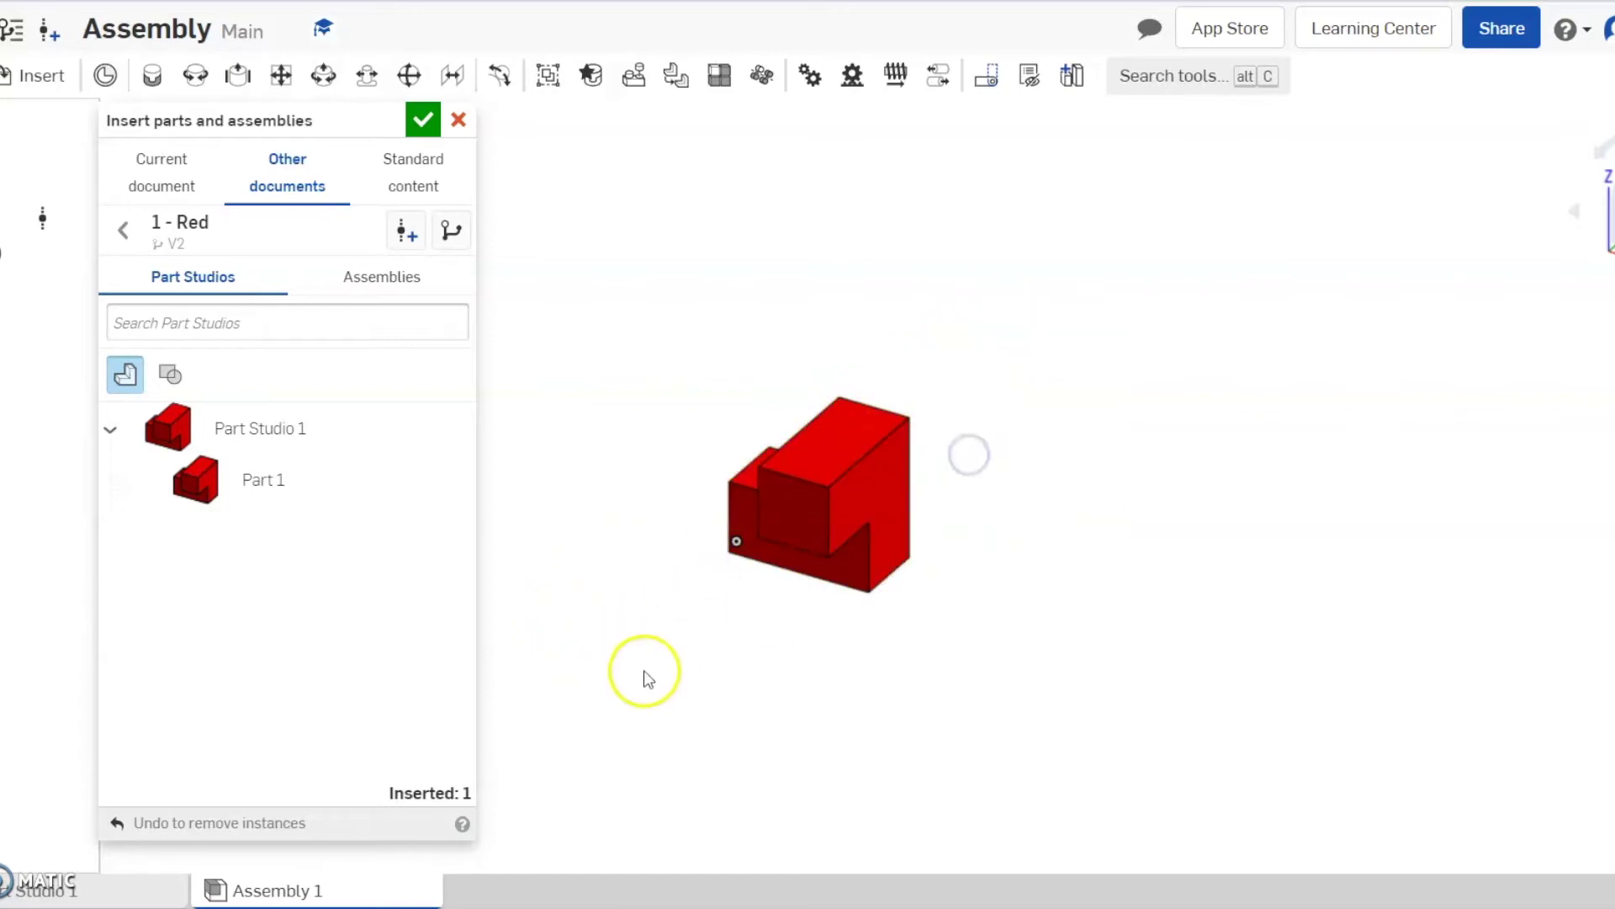
drag(643, 672, 735, 636)
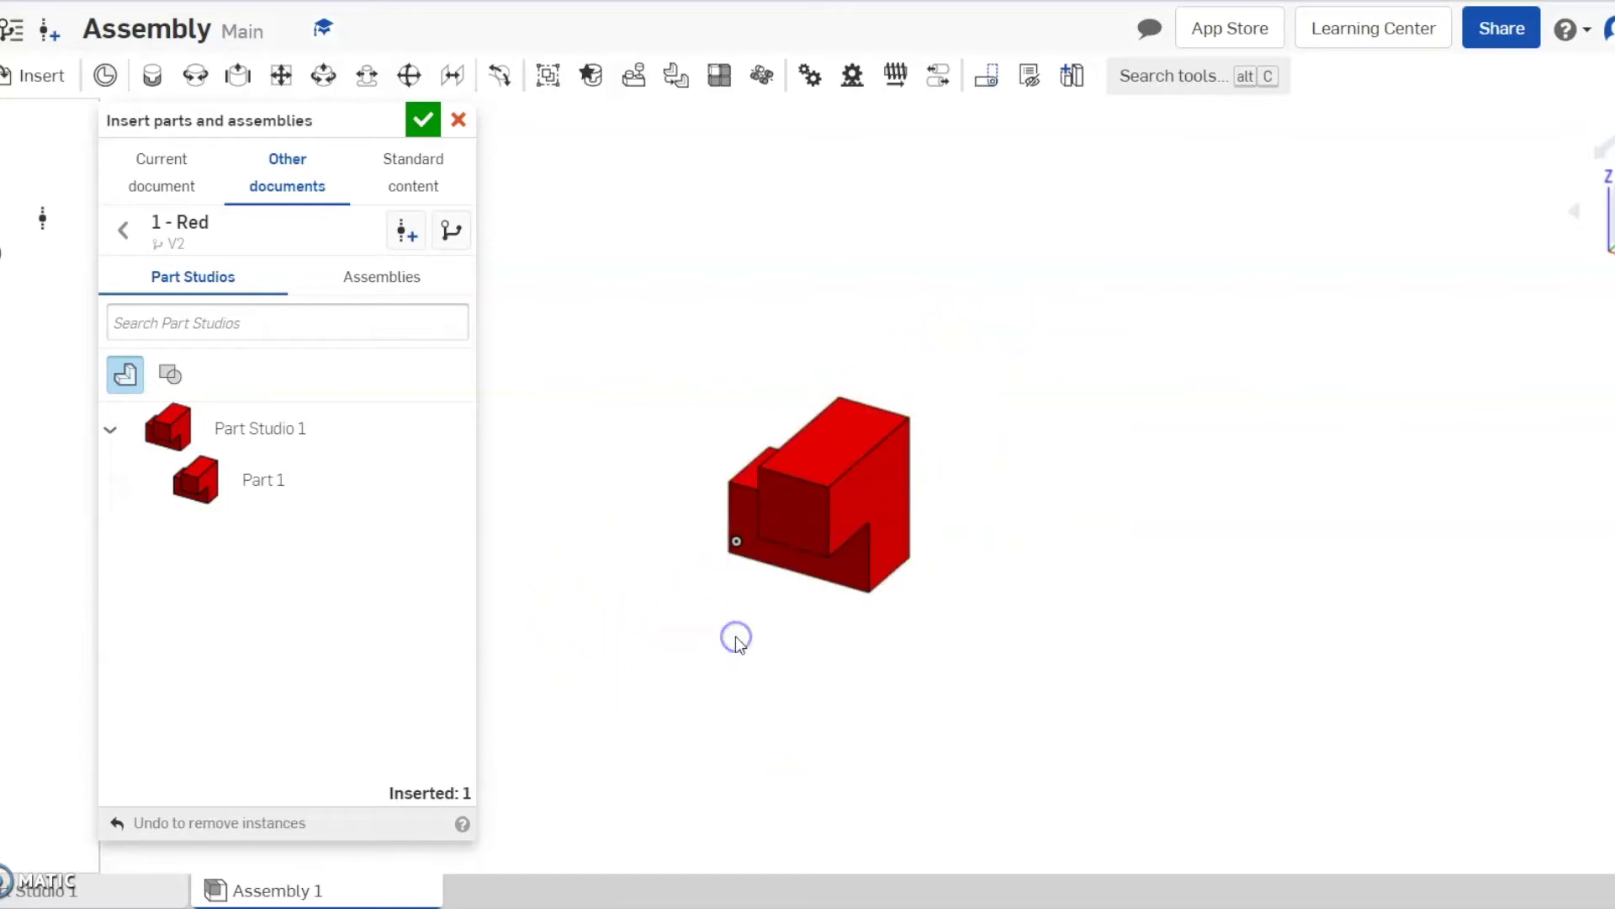
- Create version V1 of the '2 - Yellow' document
click(125, 234)
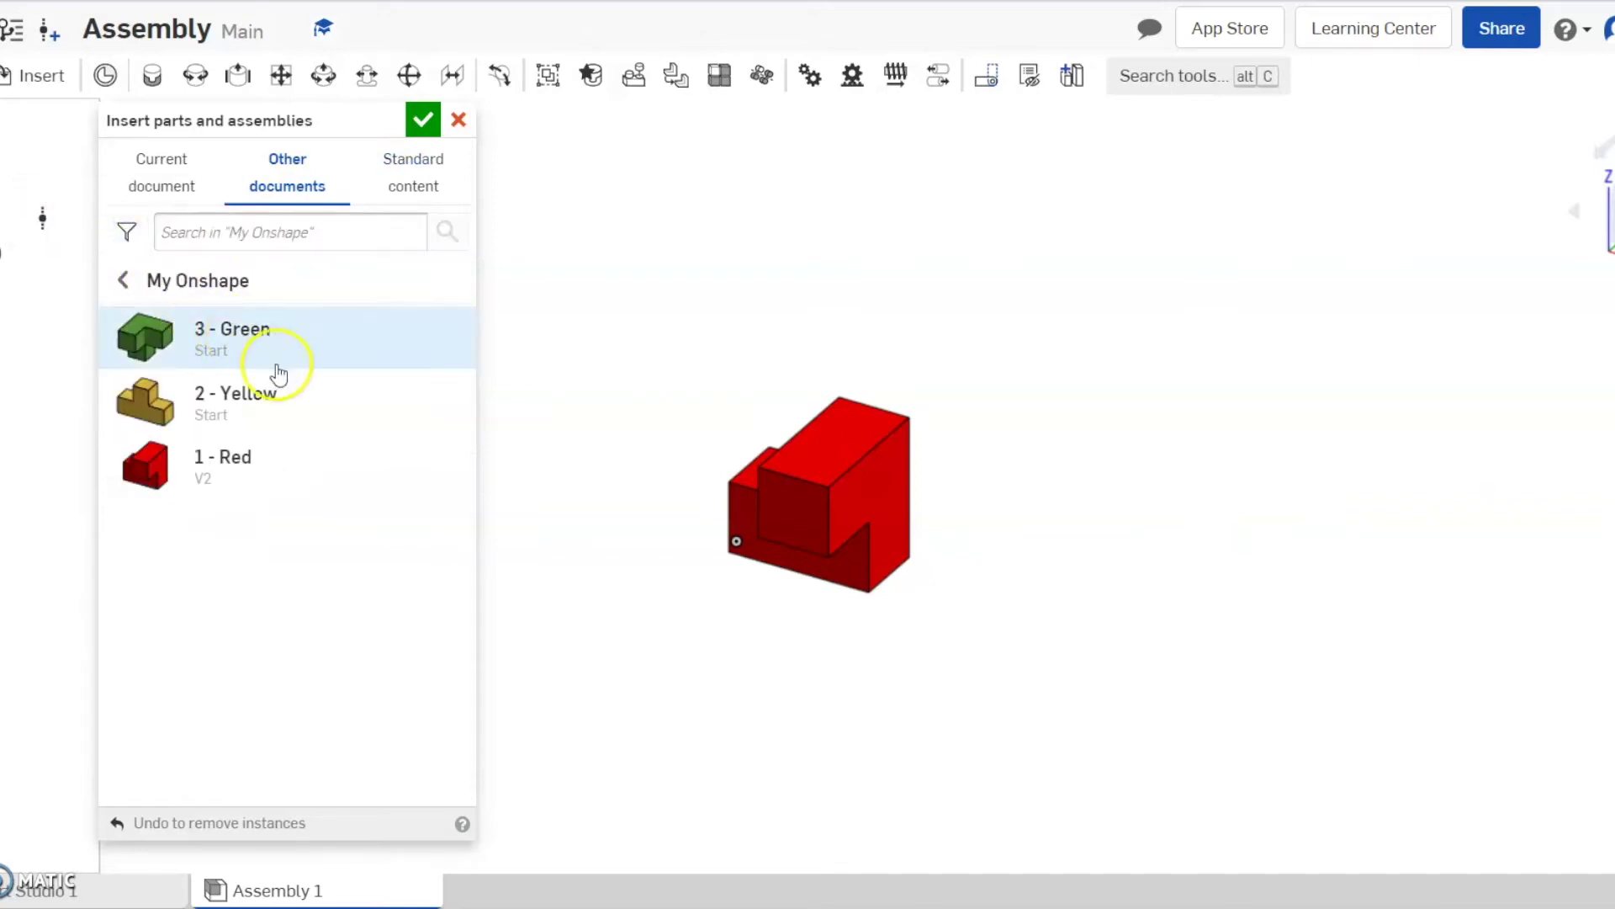
click(300, 419)
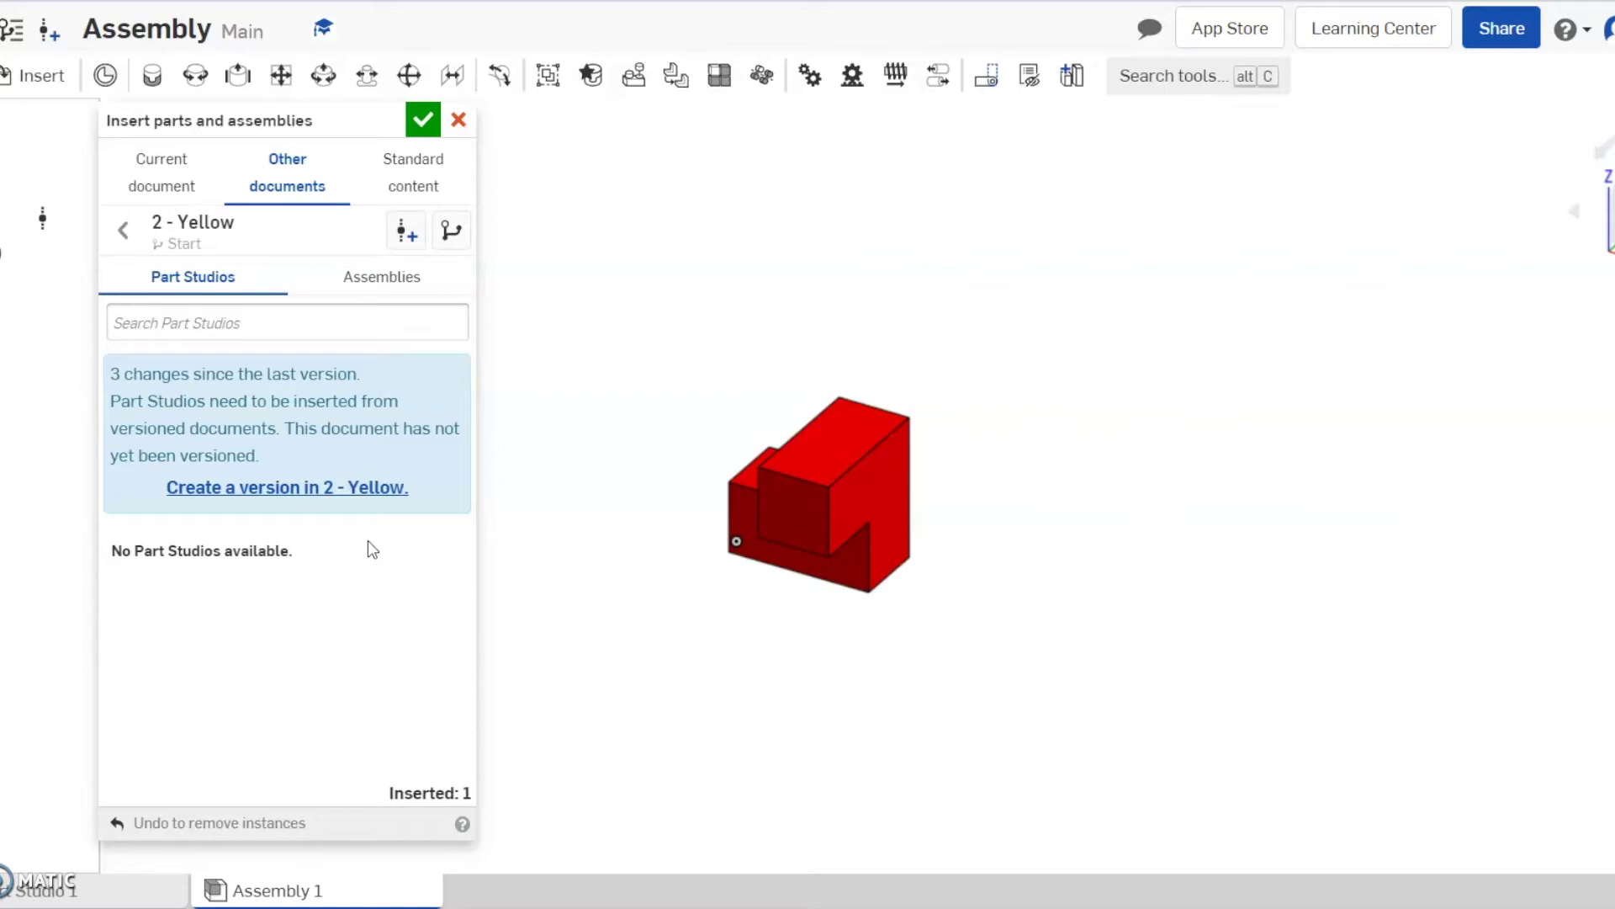
click(272, 488)
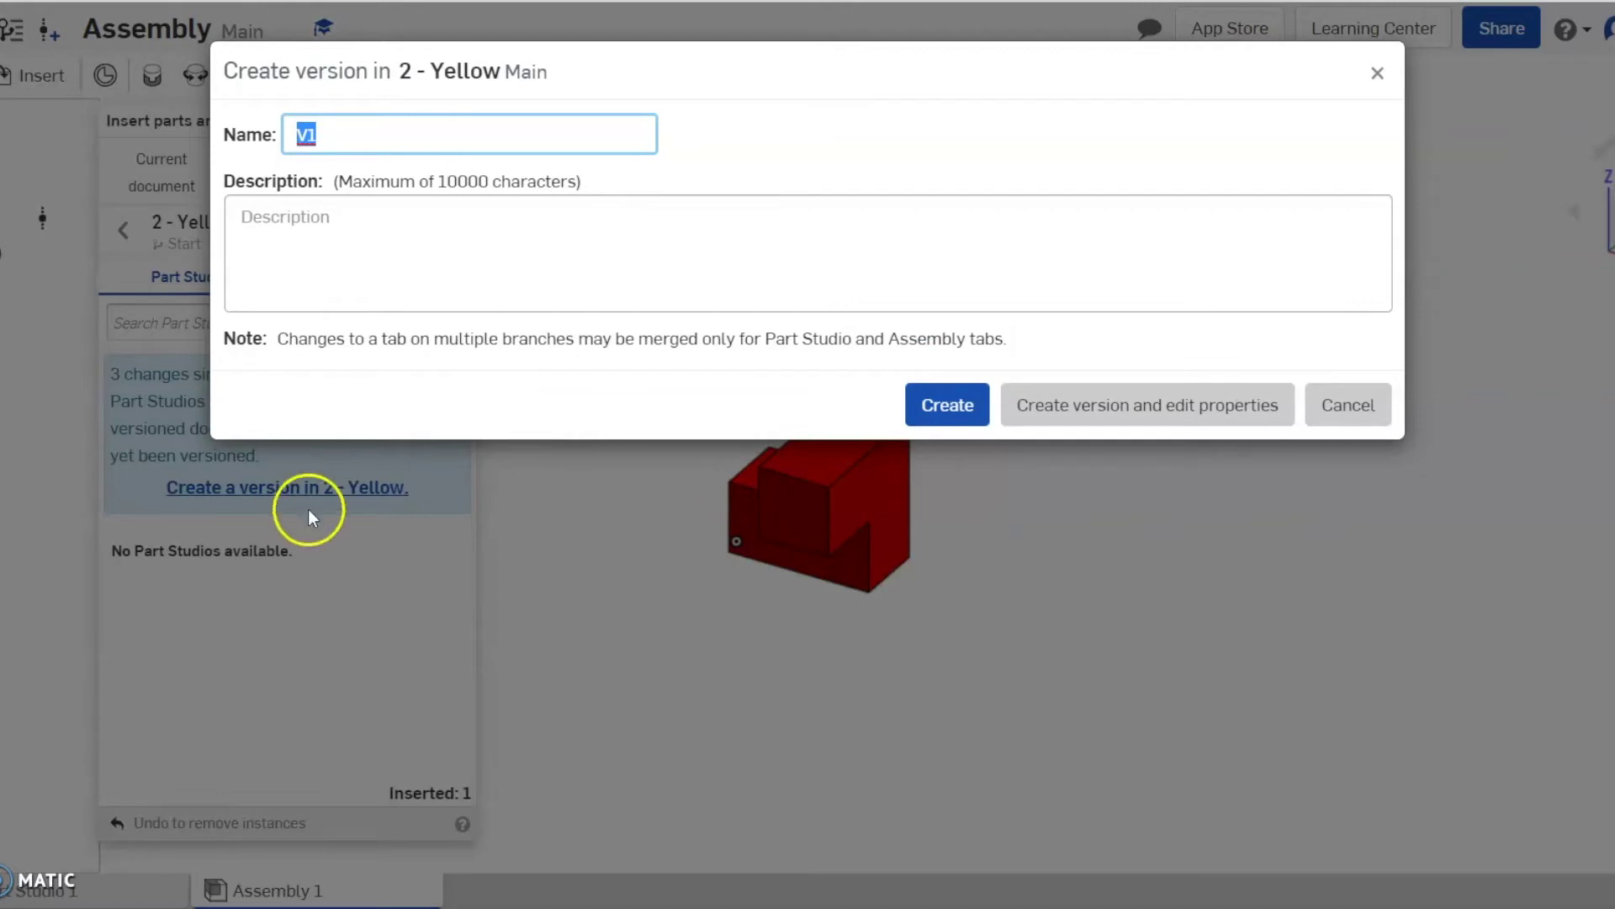
click(959, 403)
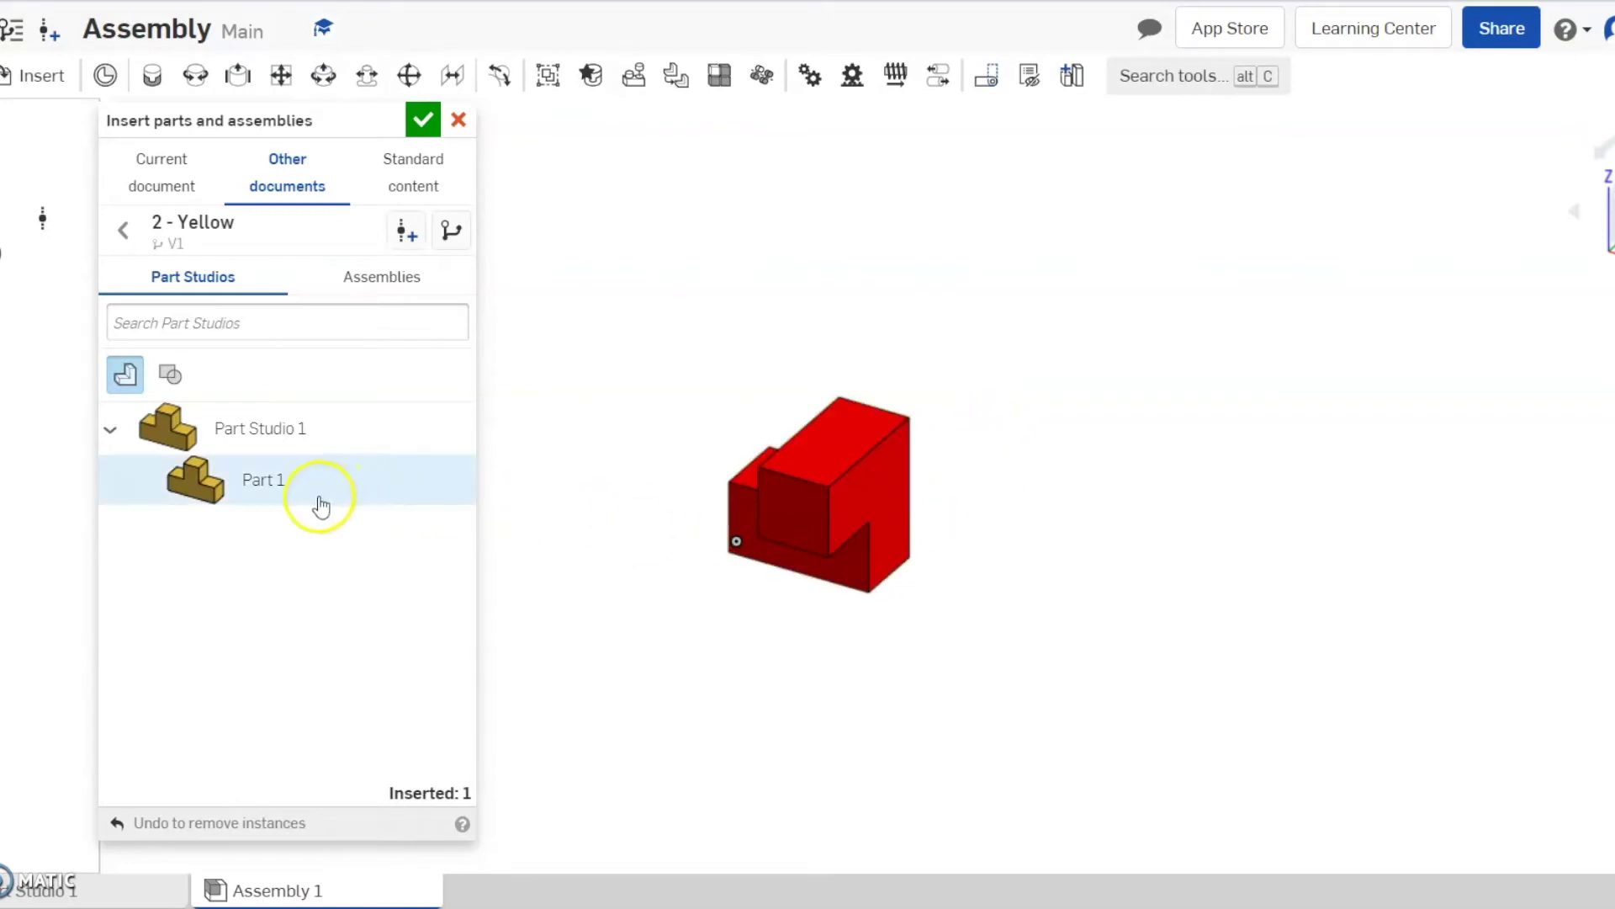
- Insert the yellow Part Studio 1 and place it below-left of the red part
click(335, 446)
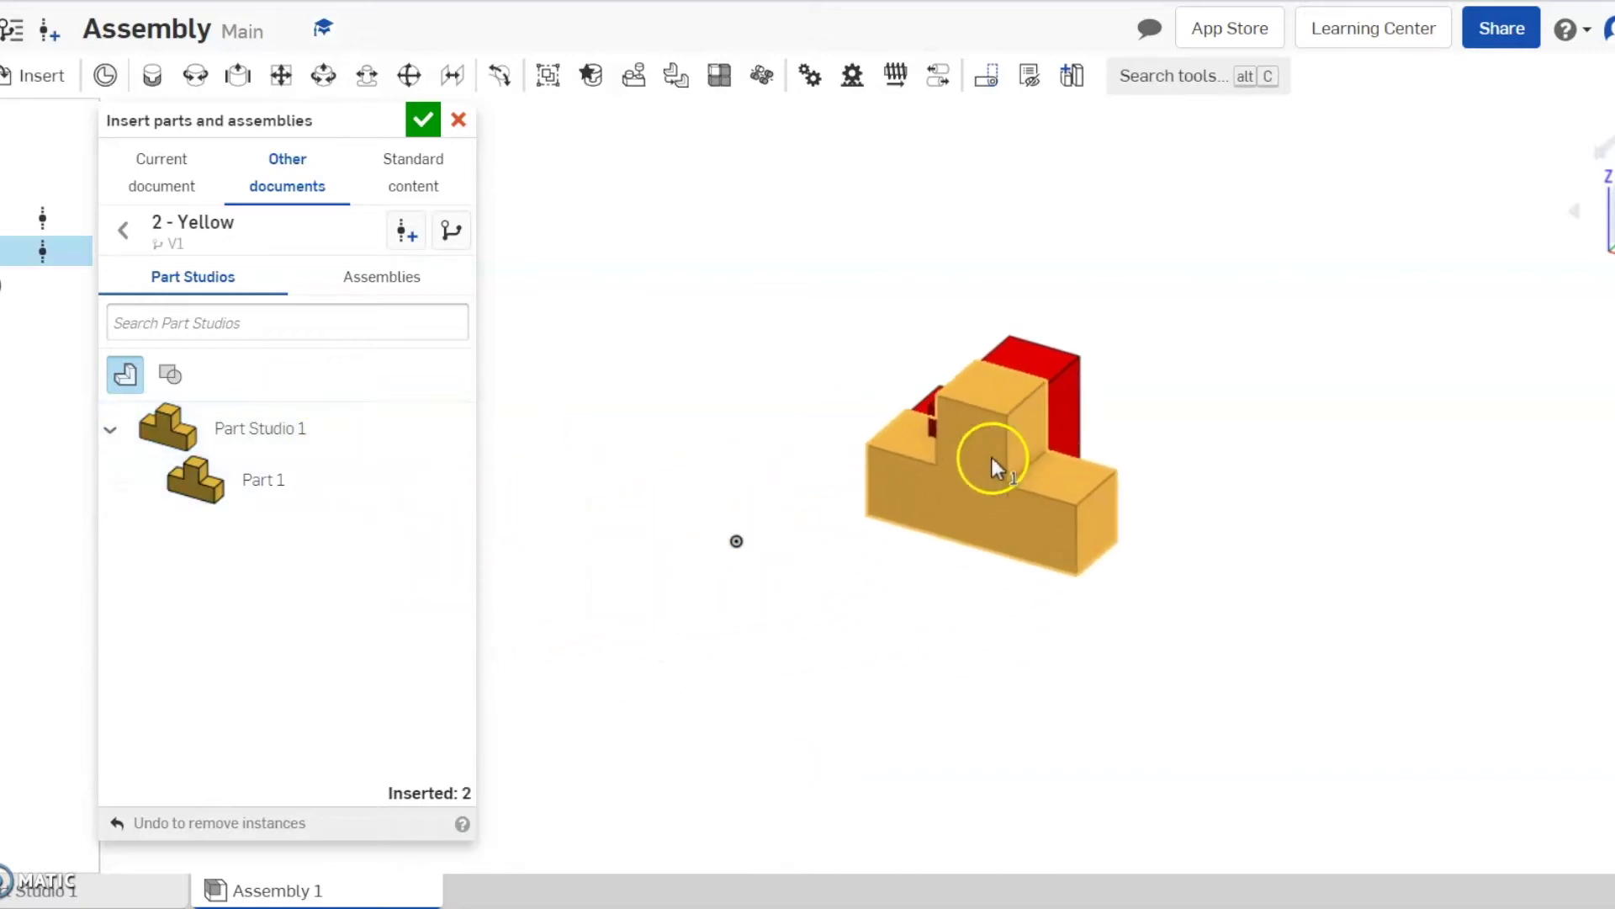
click(954, 485)
drag(855, 588, 708, 676)
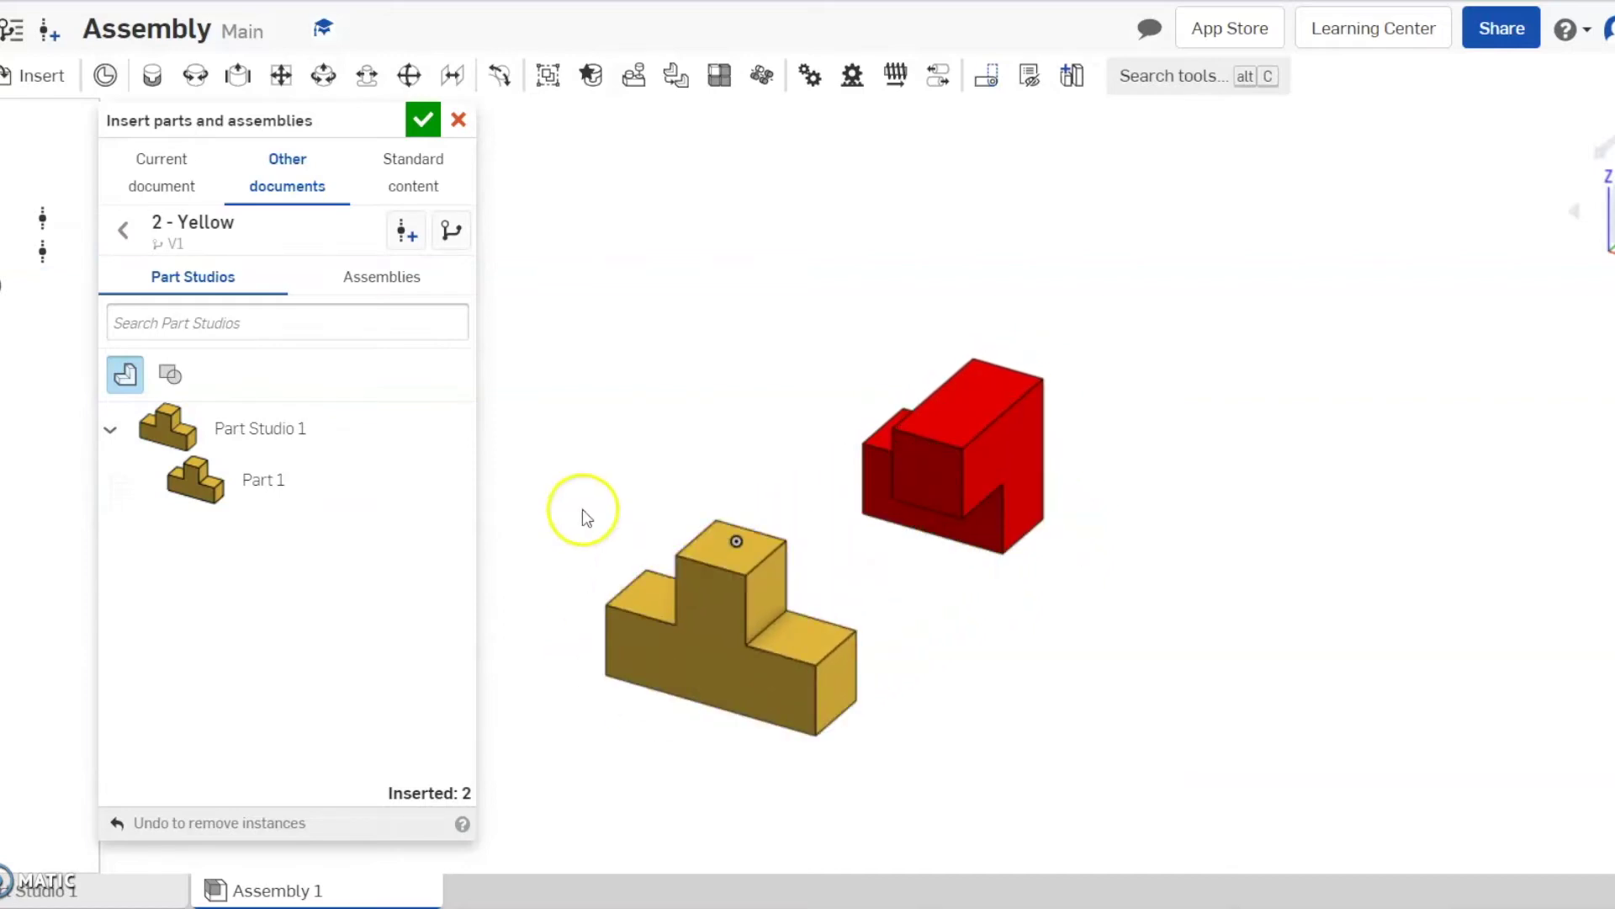
- Create version V1 of the '3 - Green' document
click(123, 231)
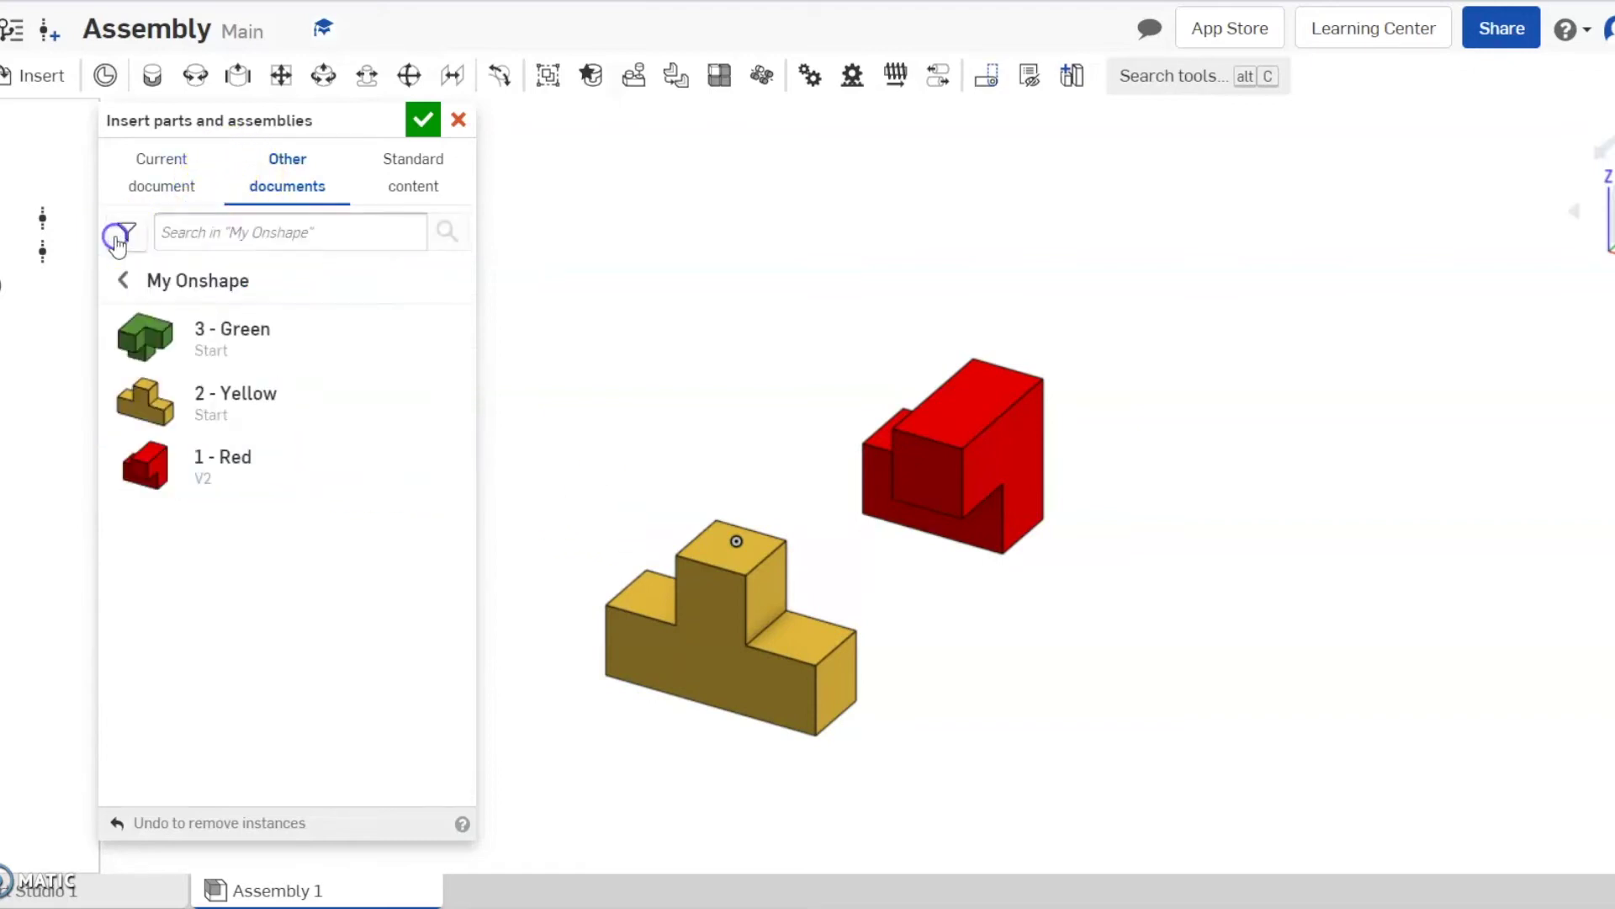
click(303, 354)
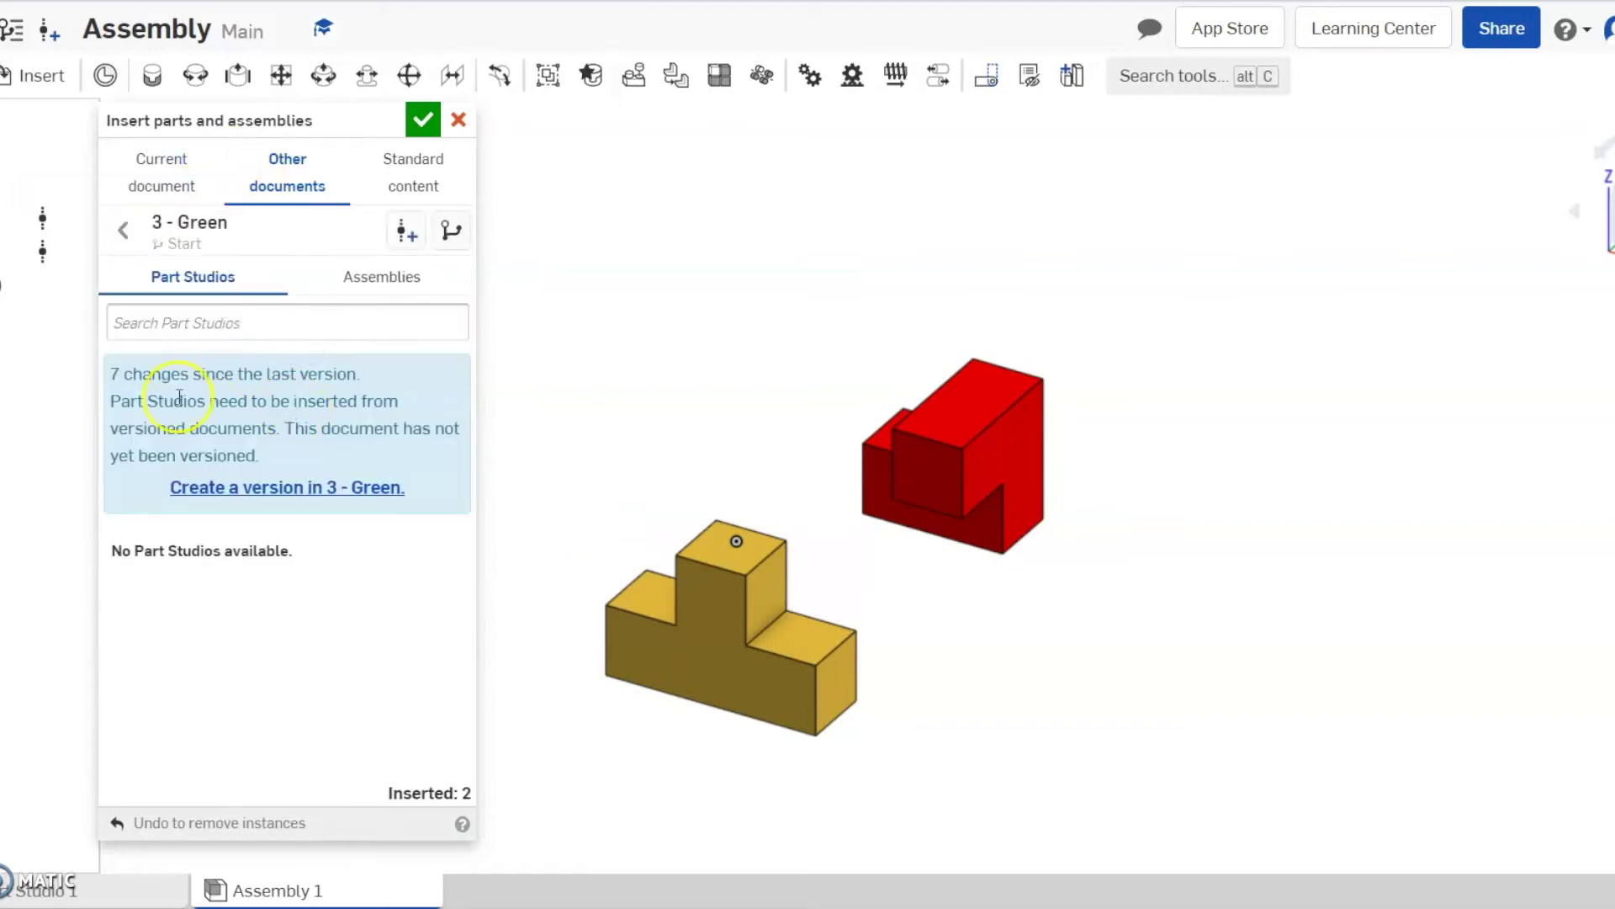
click(255, 486)
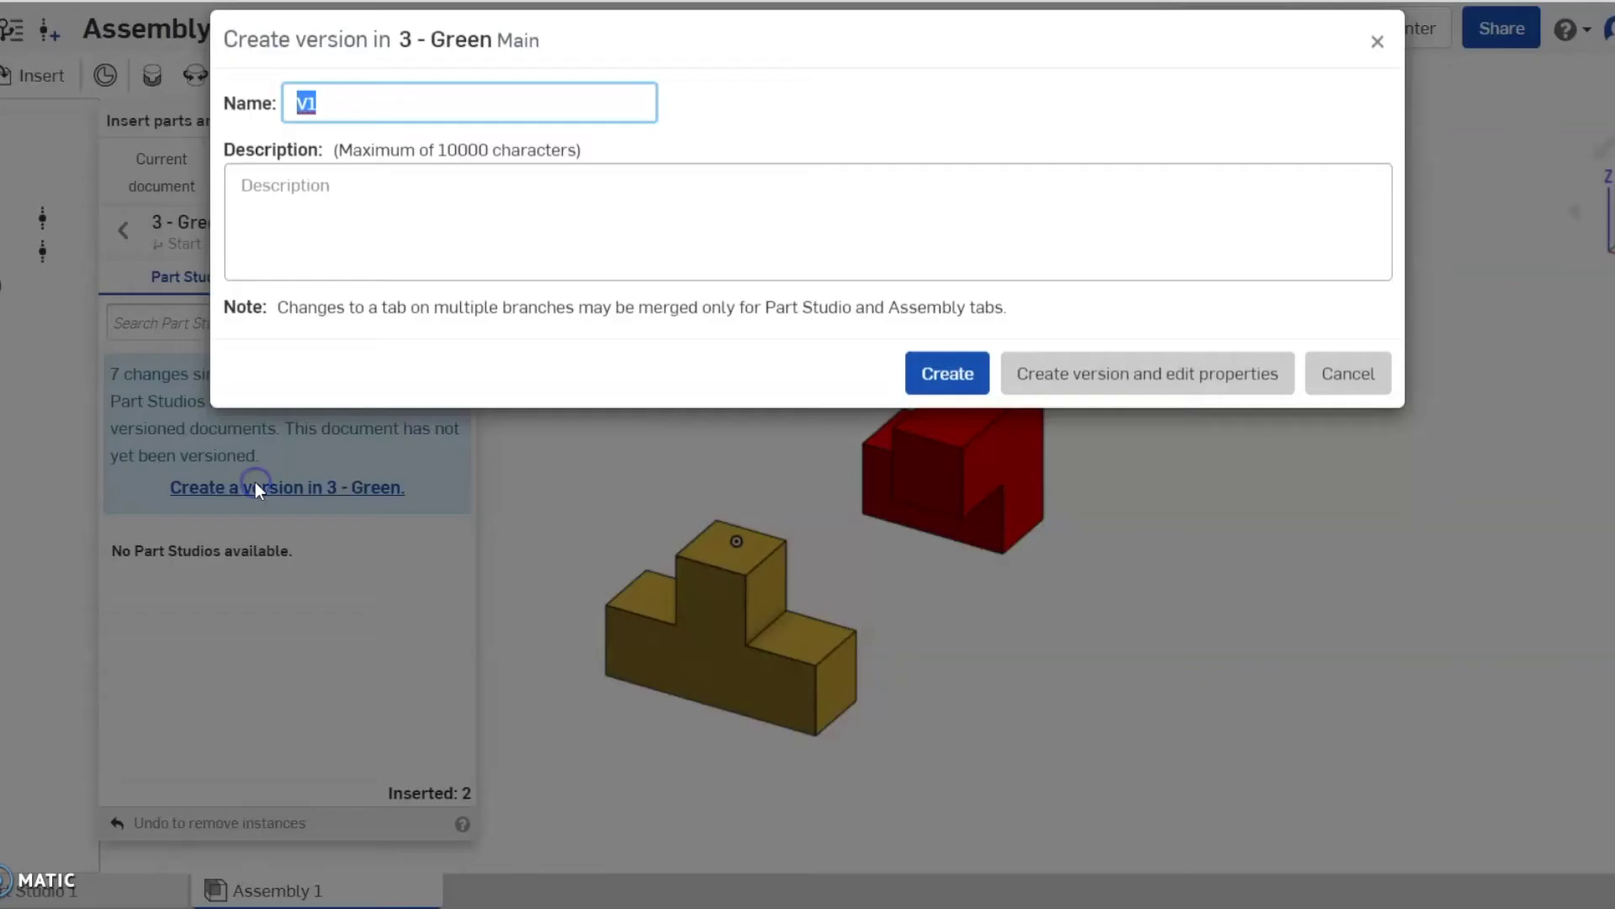
click(934, 404)
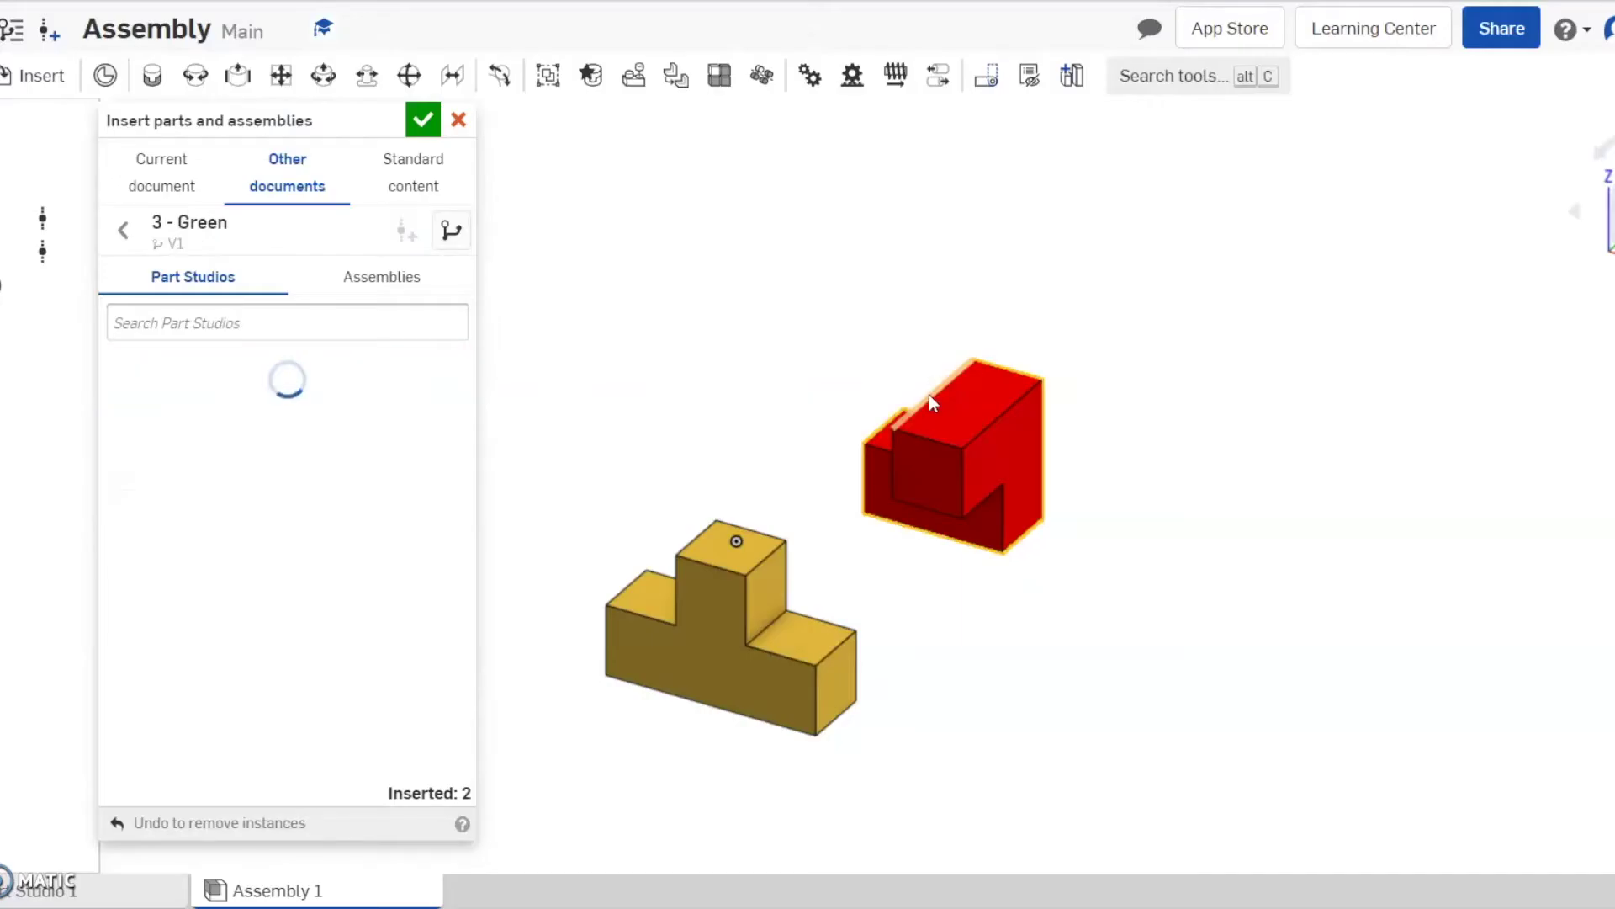
- Insert the green Part Studio 1 above the yellow part and finish inserting
click(620, 426)
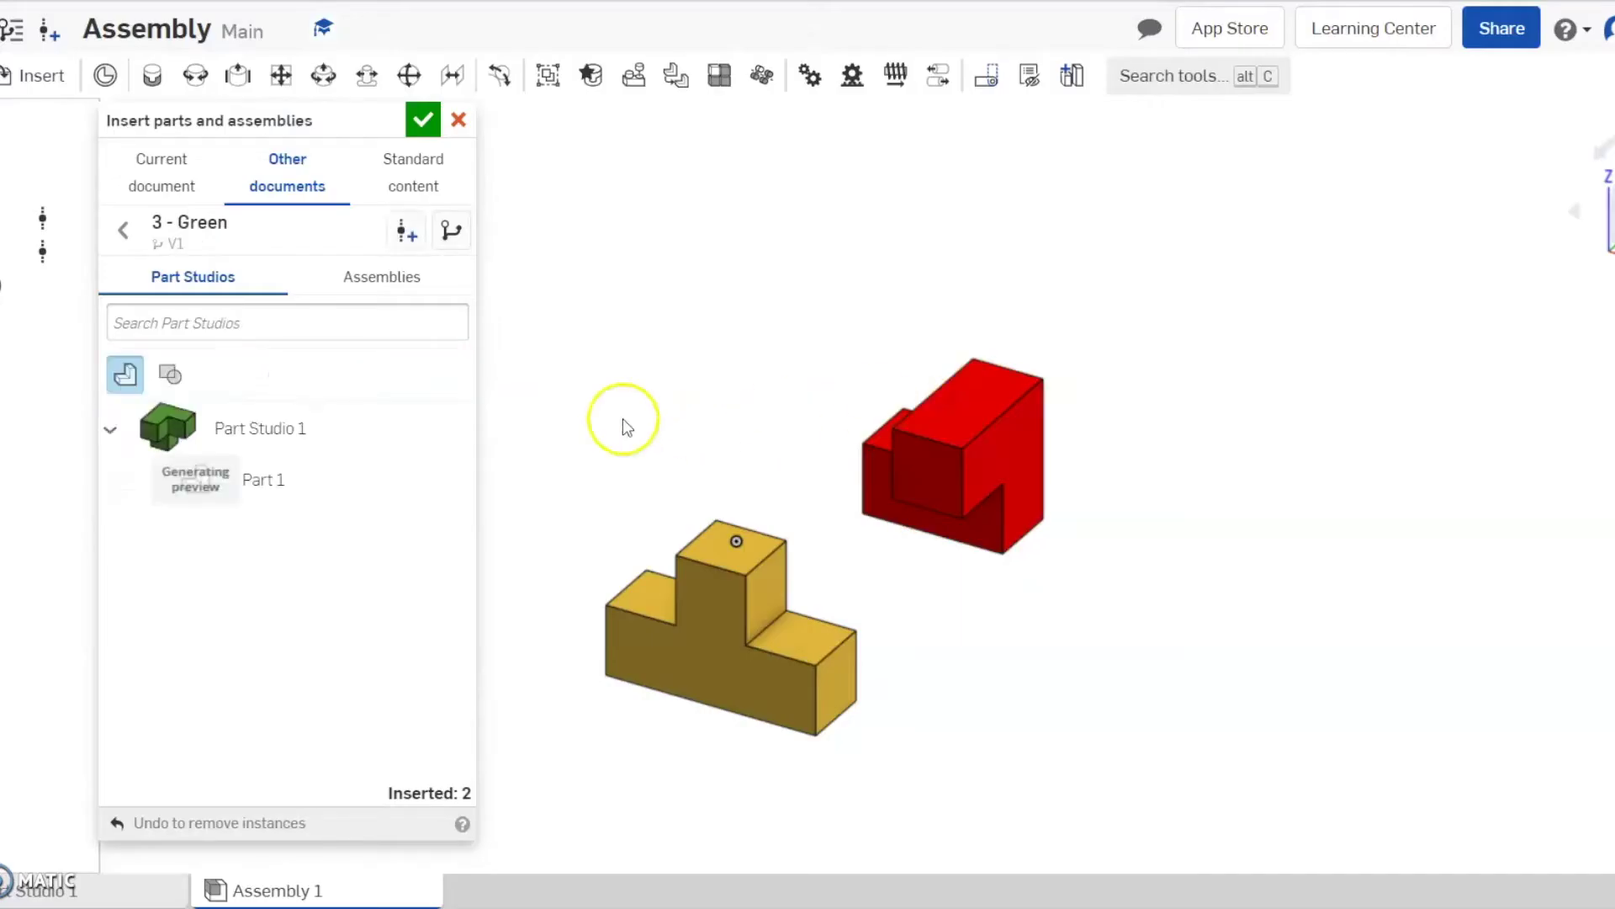
click(339, 443)
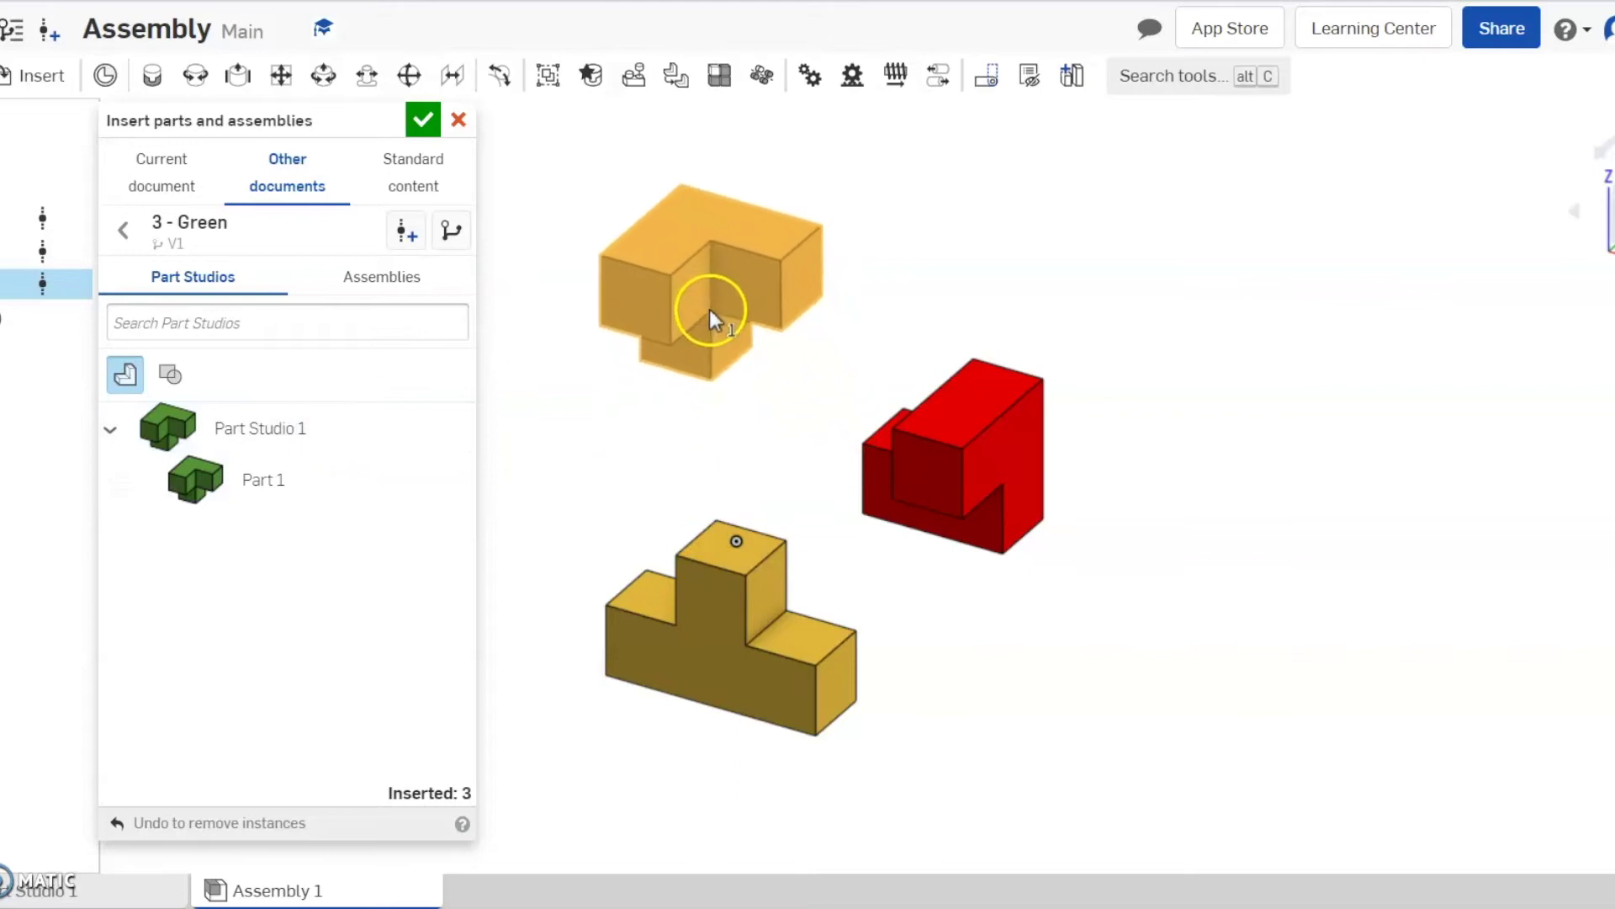
click(670, 314)
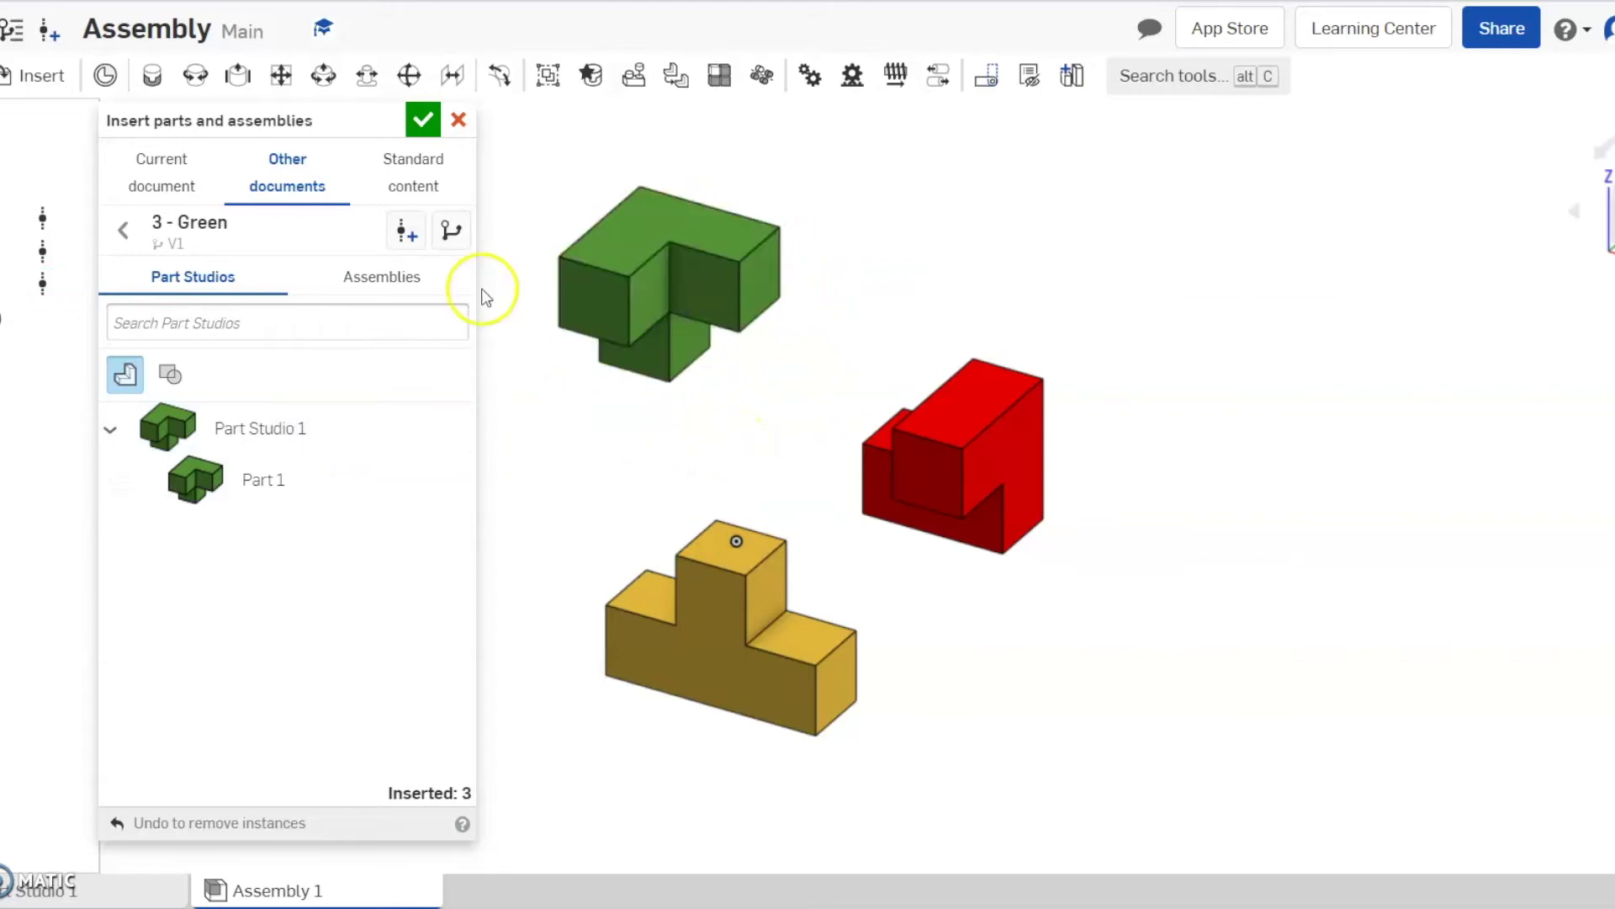
click(423, 122)
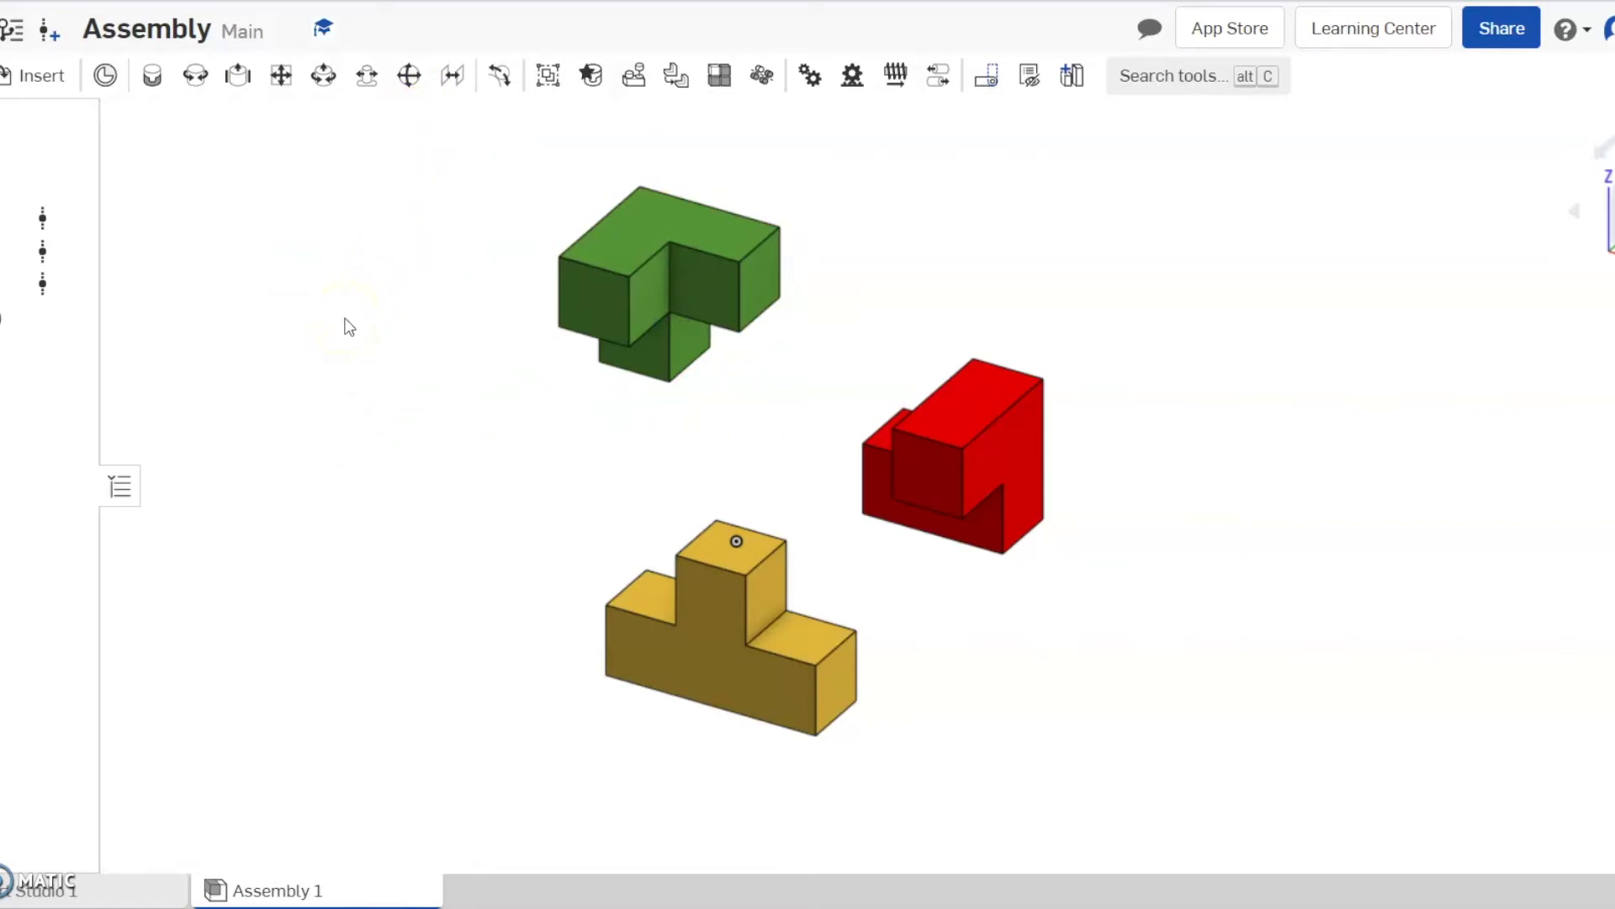
click(473, 388)
click(531, 421)
click(152, 85)
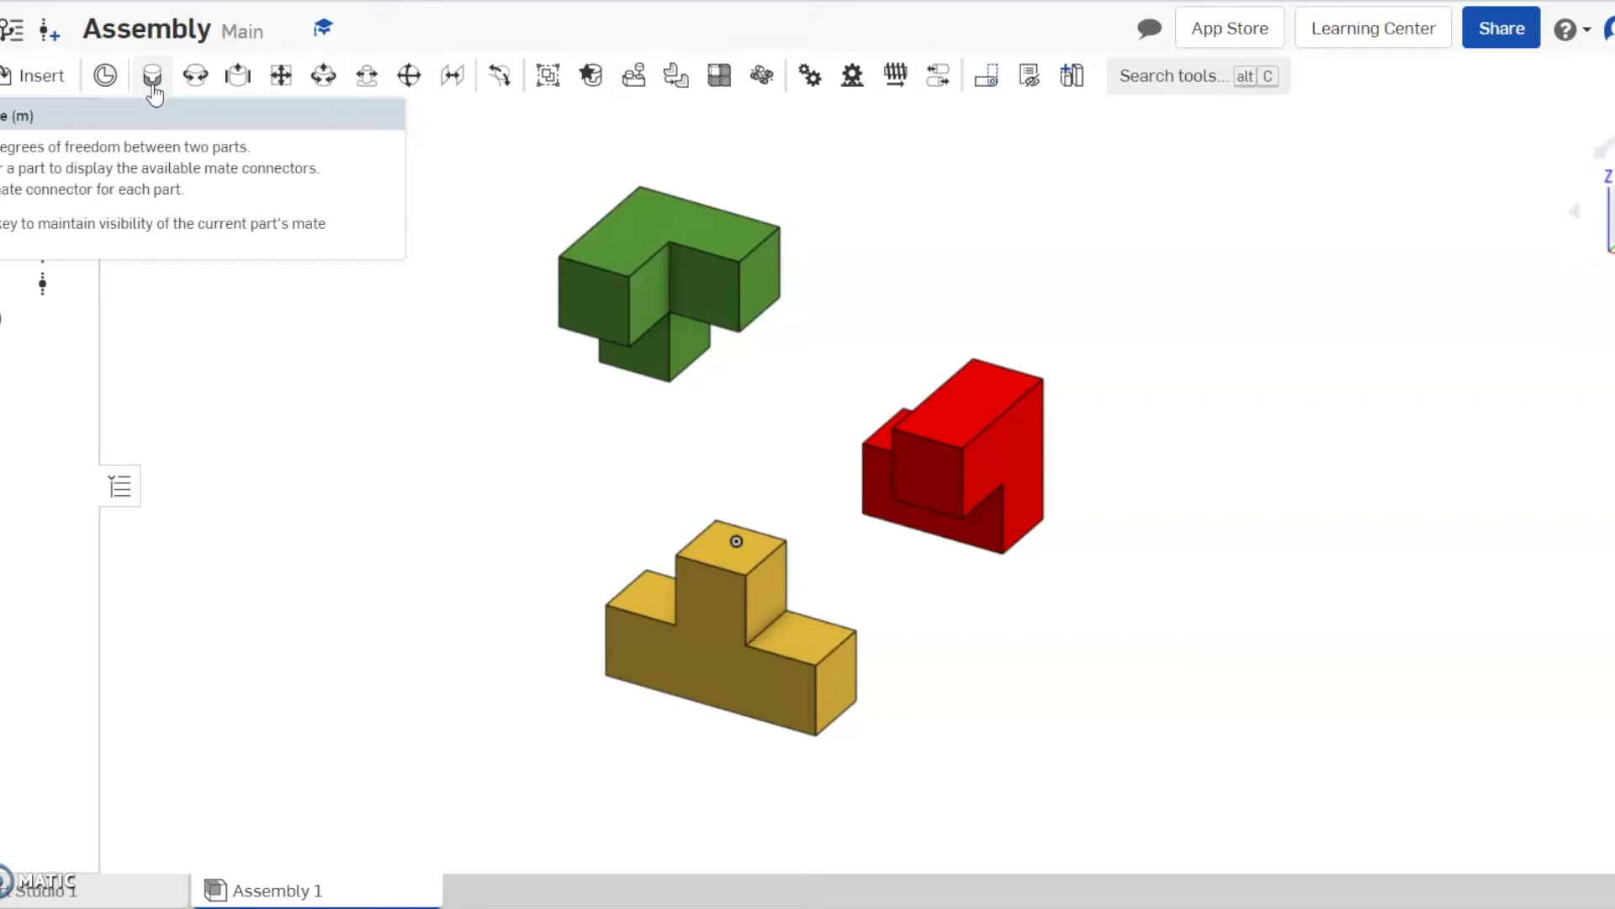
- Start a Fastened mate and pick a mate connector on the red part
click(152, 77)
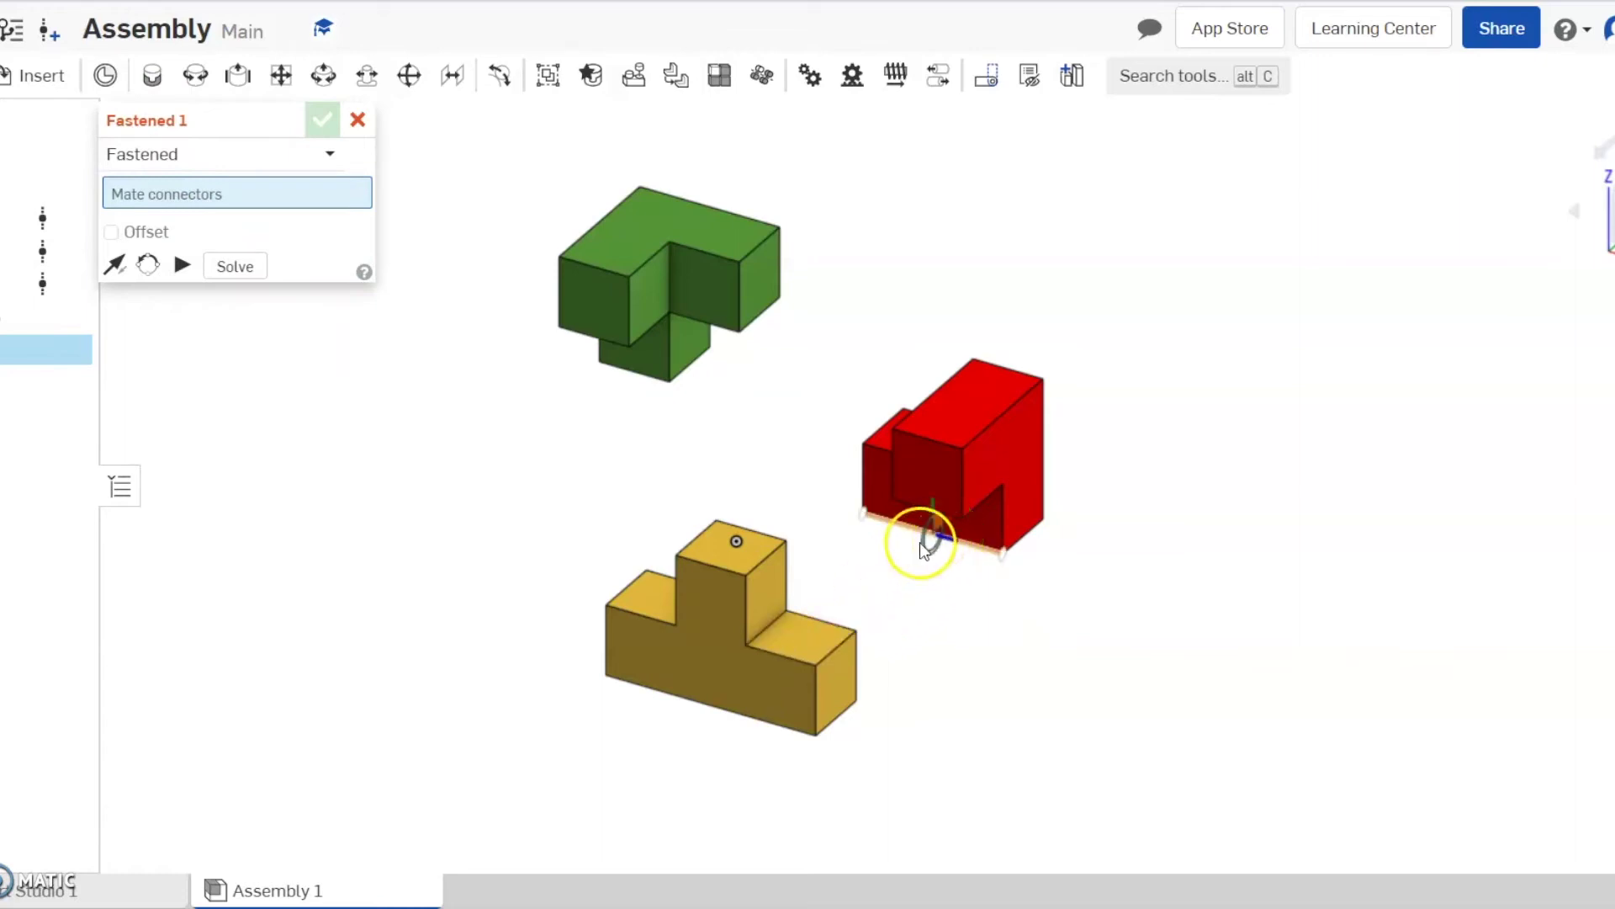
scroll(959, 570, up, 1)
scroll(963, 577, down, 5)
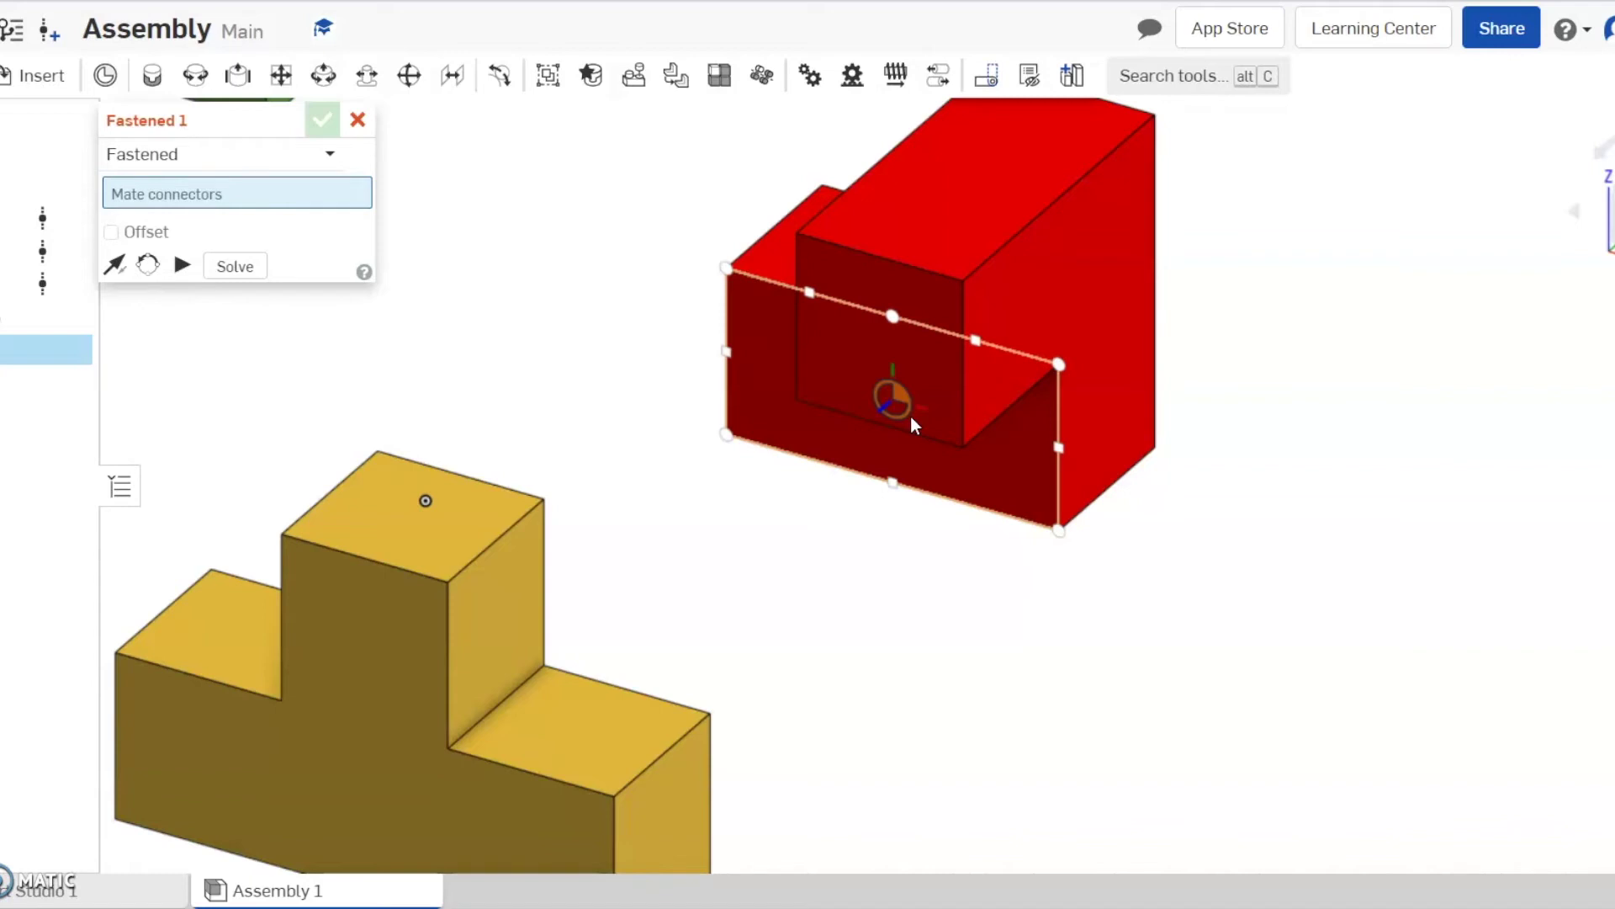
click(1021, 478)
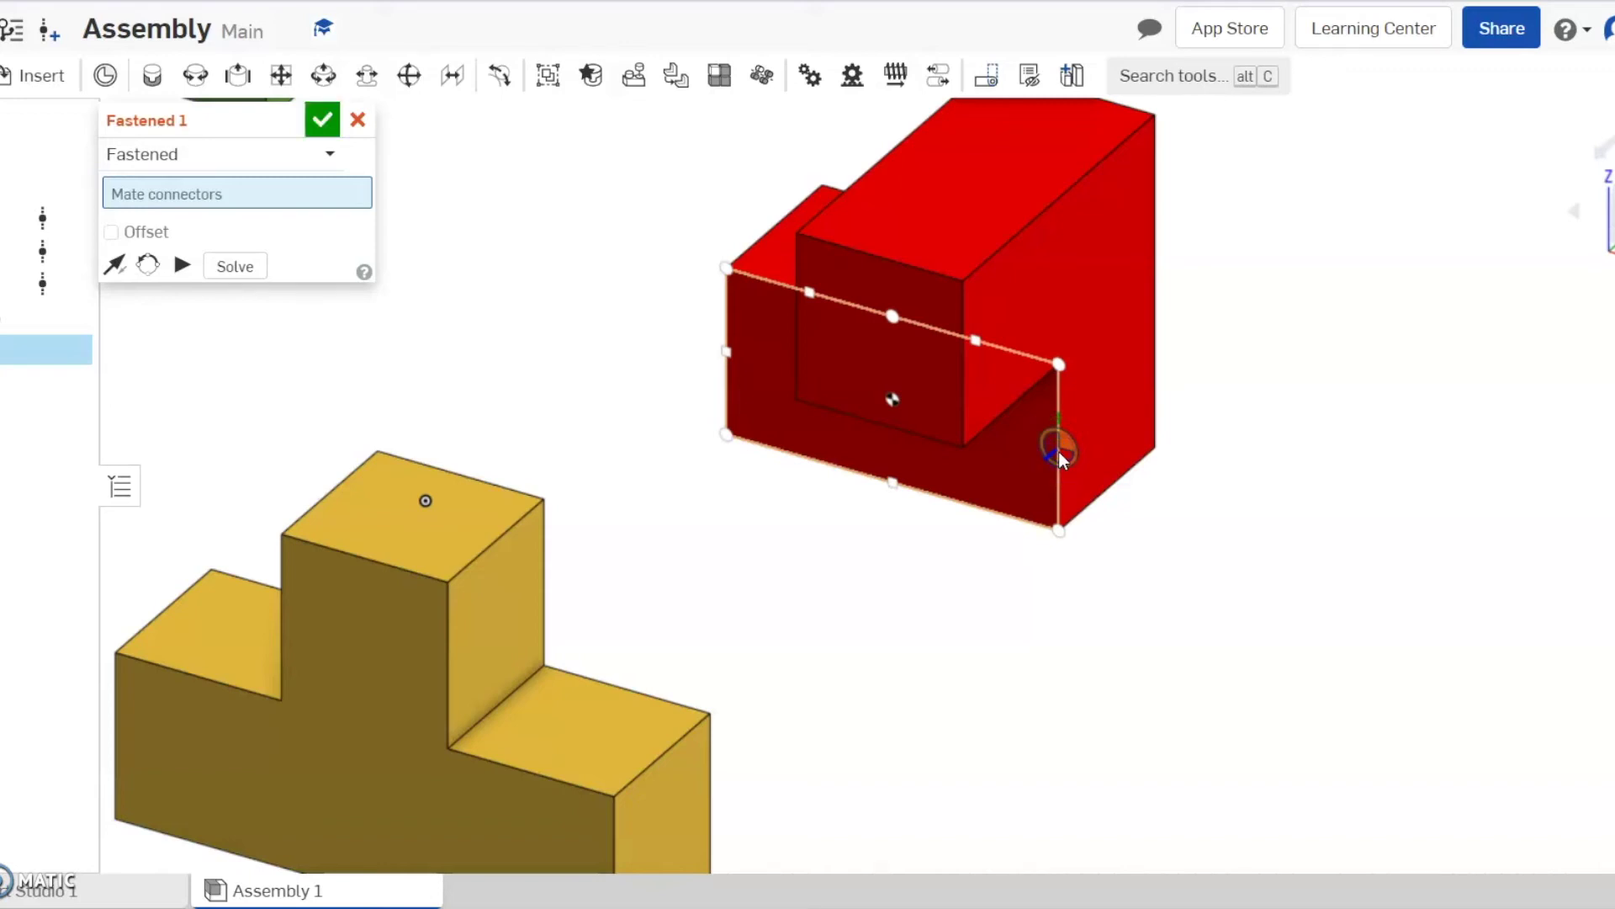
click(1058, 451)
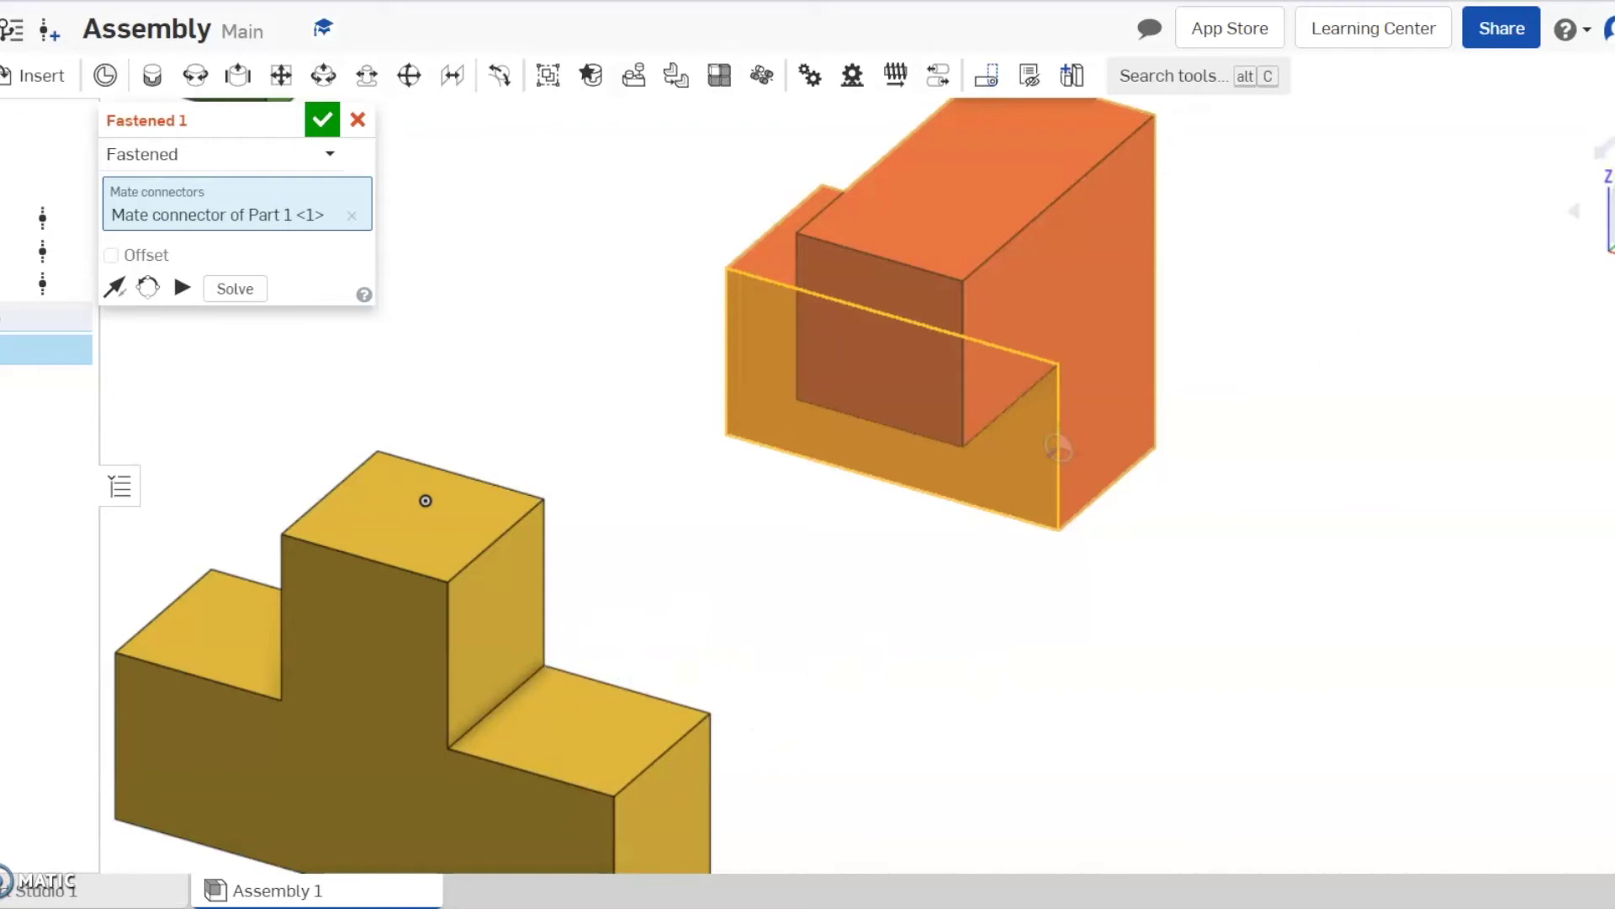
- Snap the red part onto the yellow part's corner connector and confirm the fastened mate
click(1590, 211)
click(1578, 219)
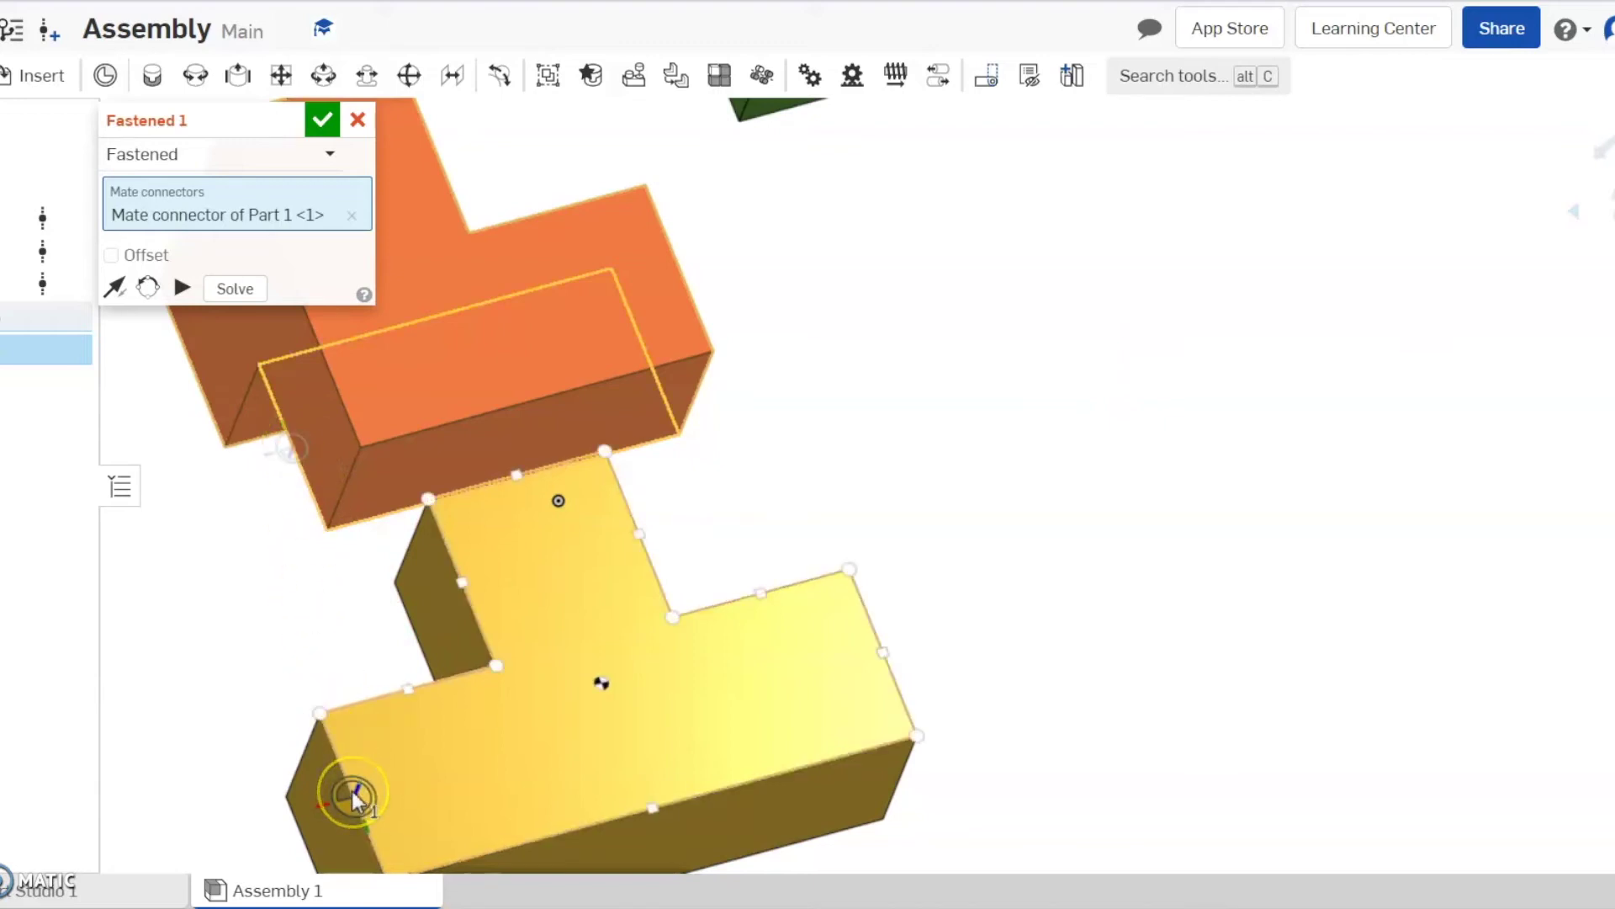
click(499, 687)
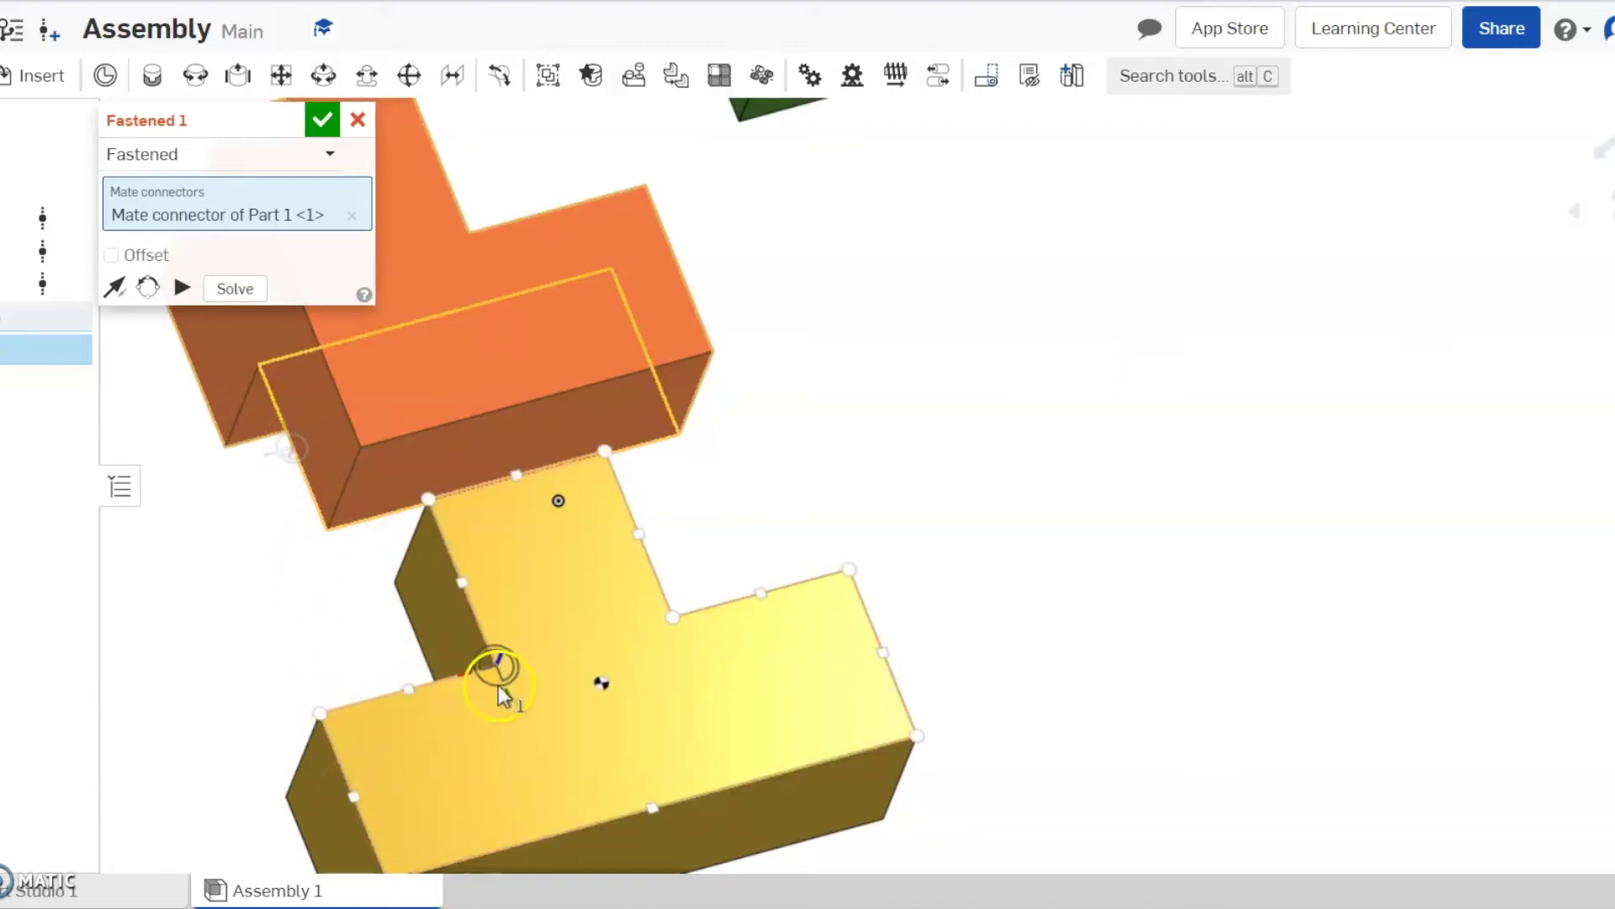
click(318, 716)
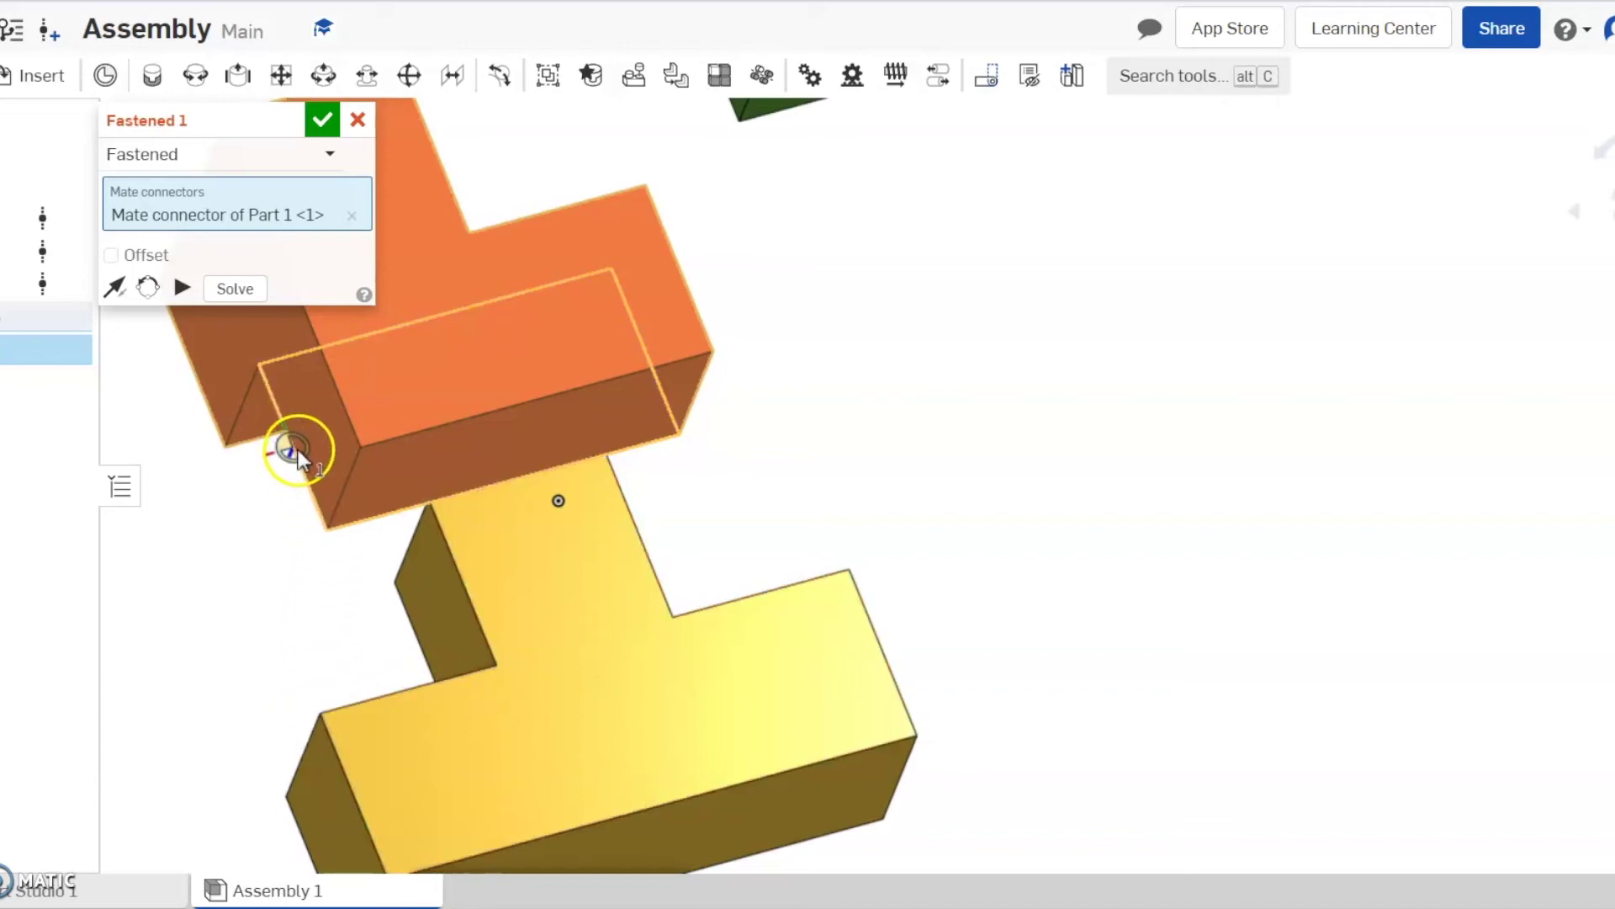
click(316, 702)
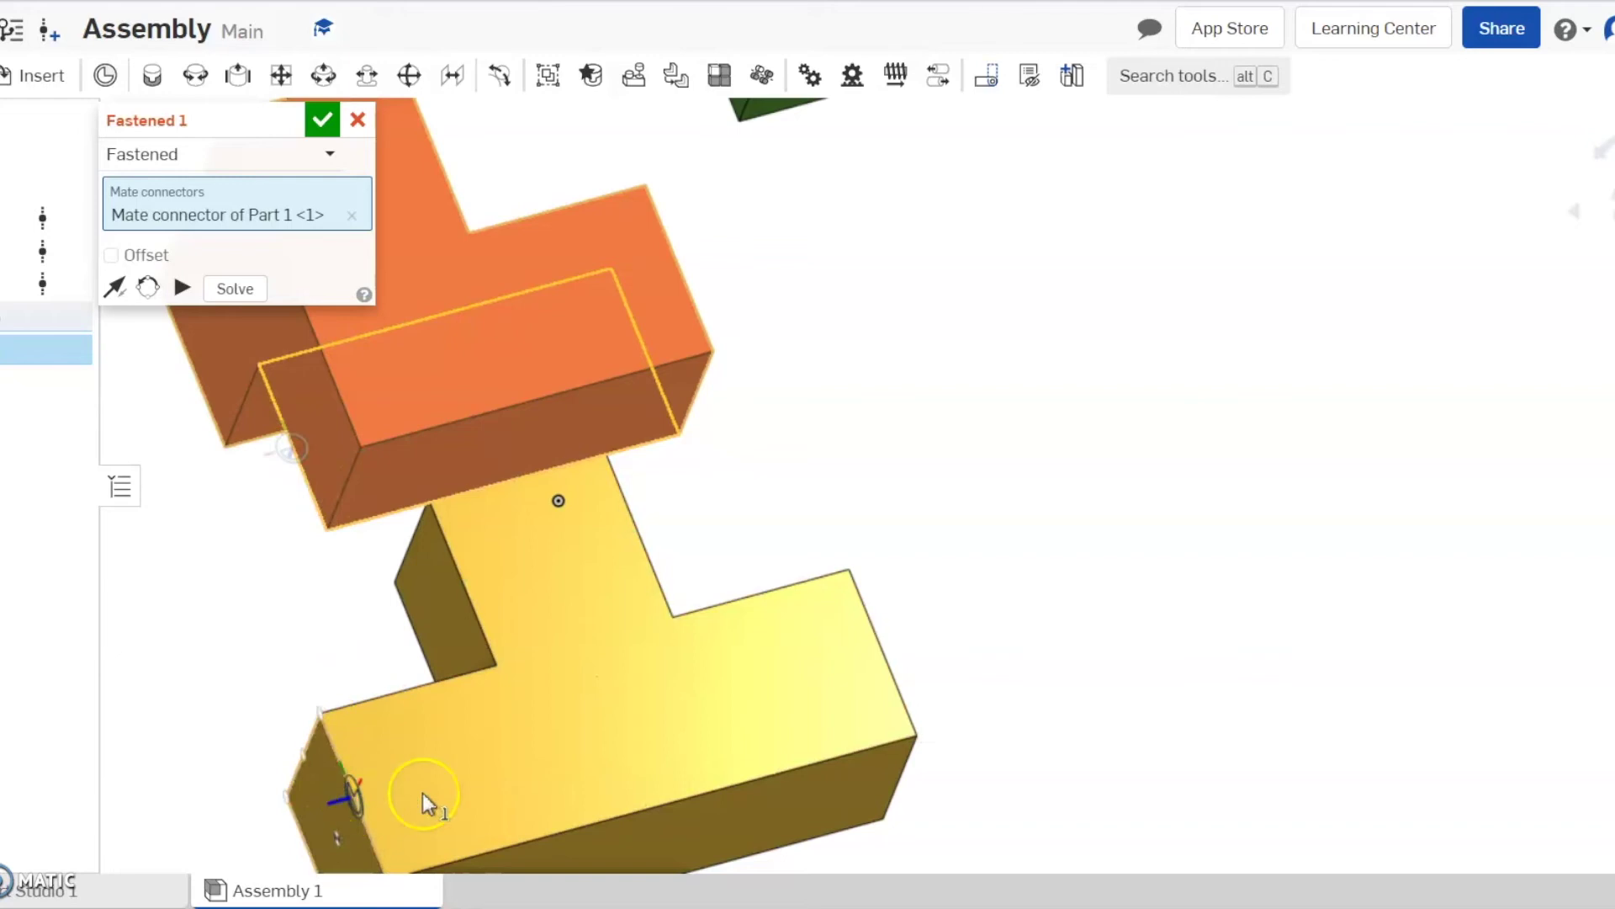
click(446, 766)
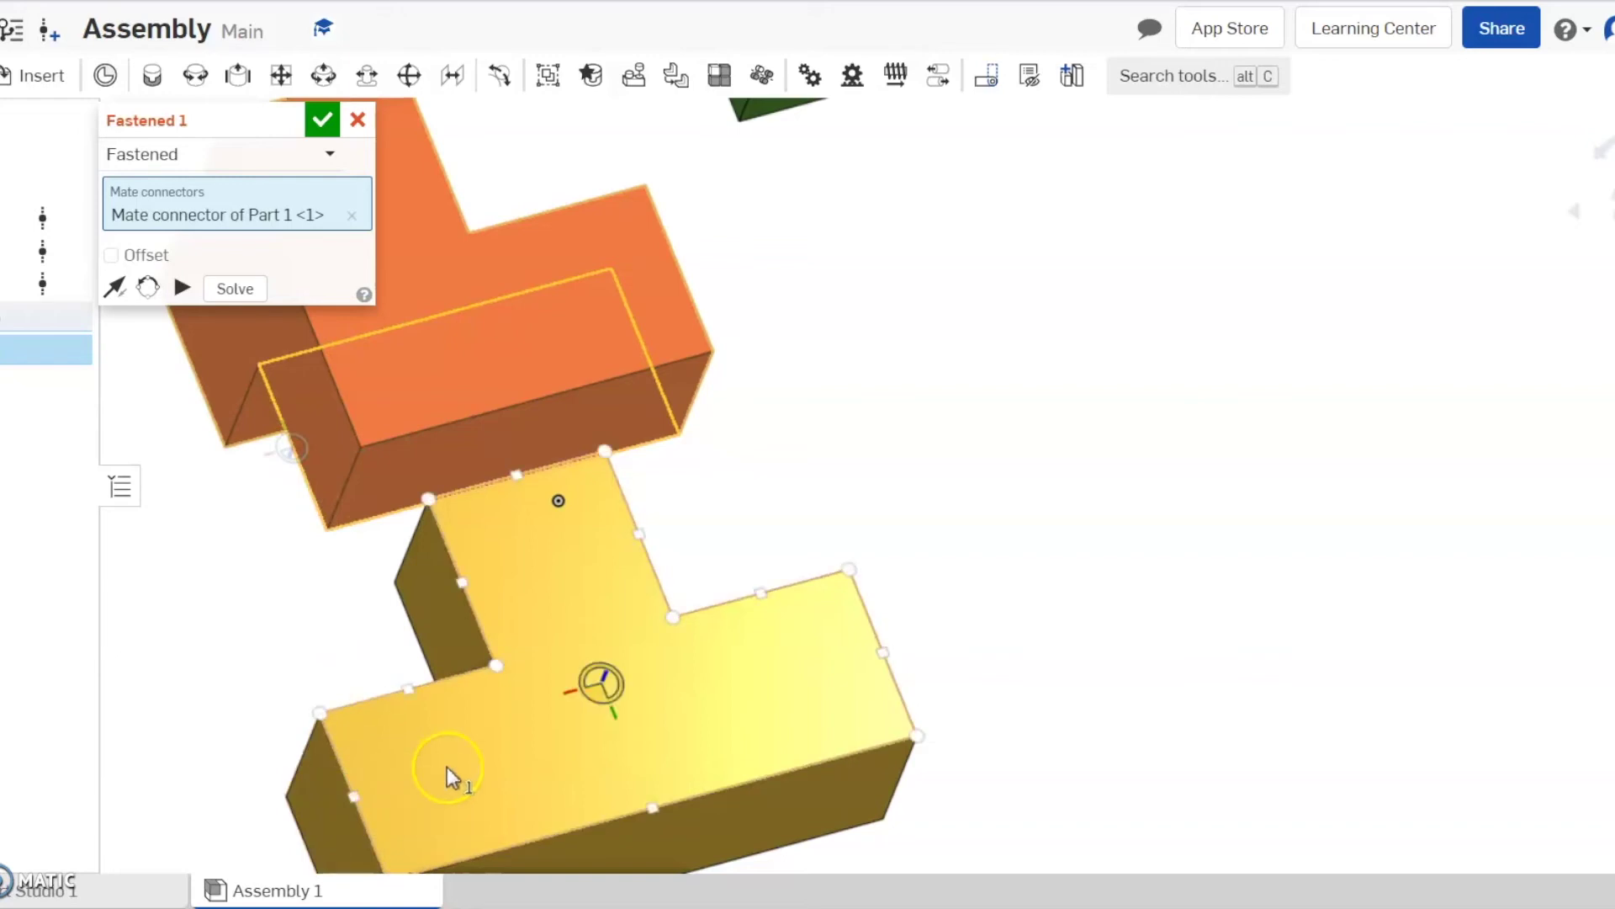
scroll(446, 765, down, 5)
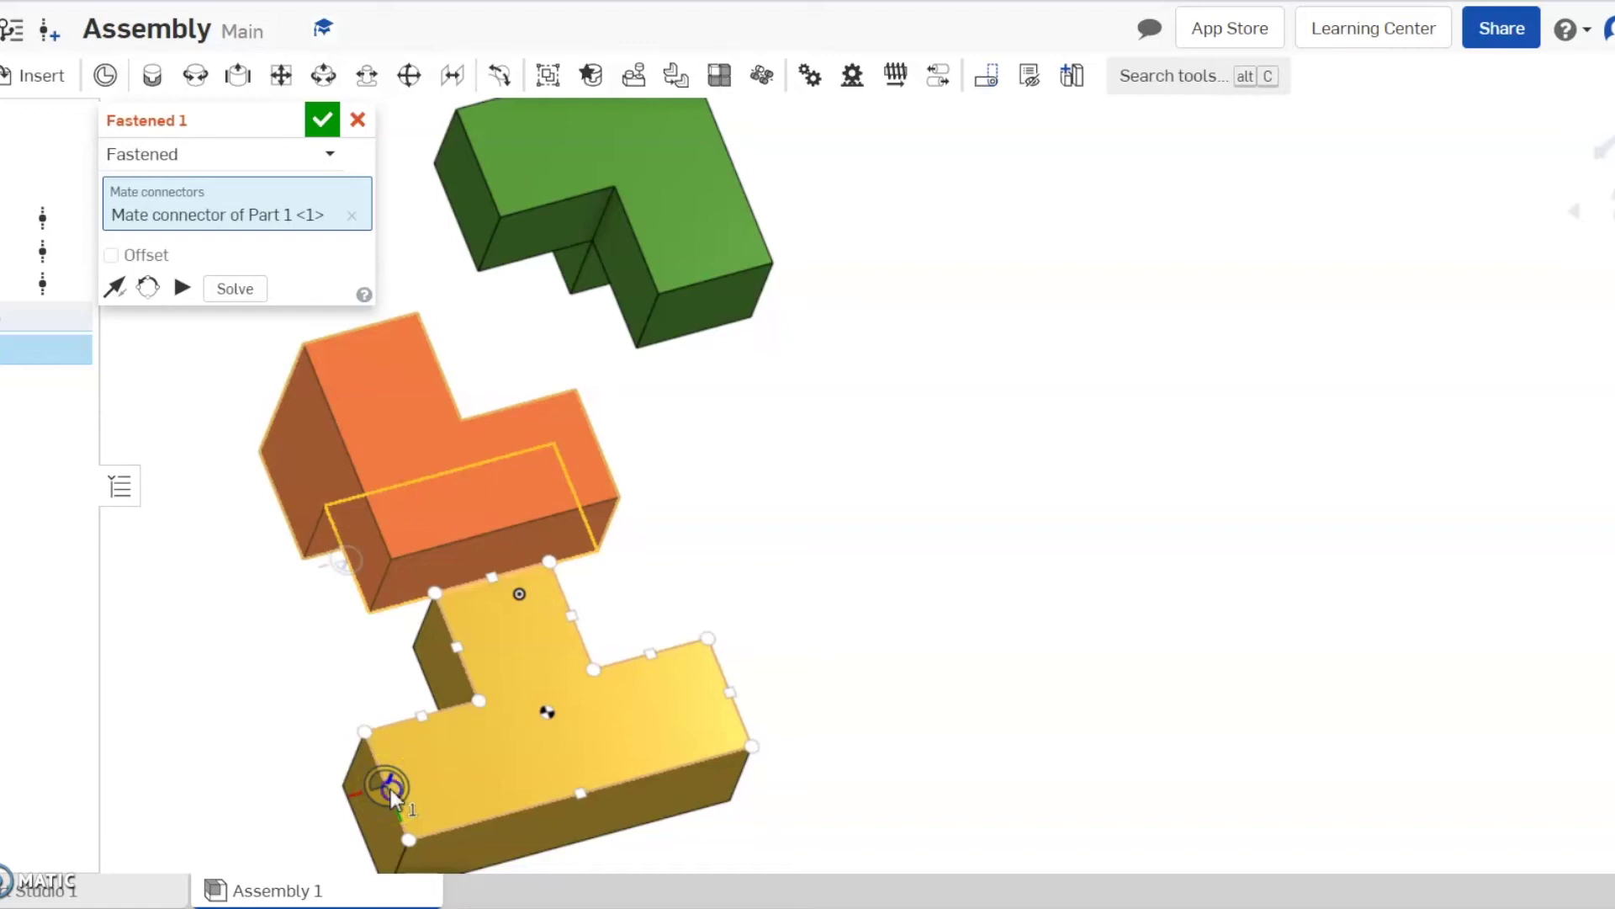
click(390, 789)
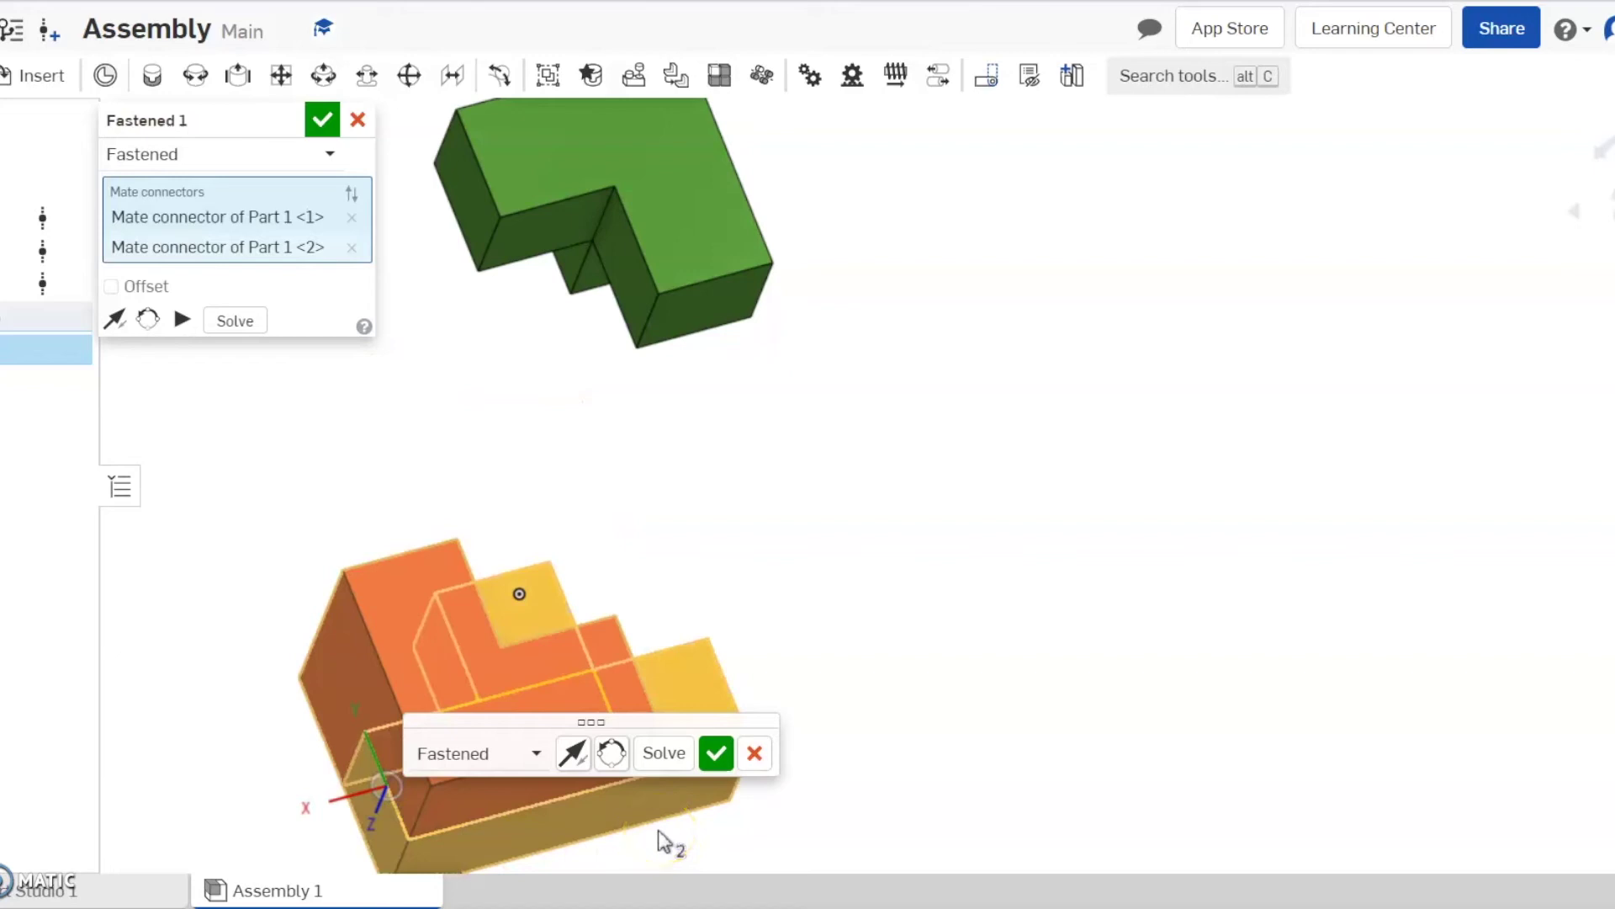
click(718, 754)
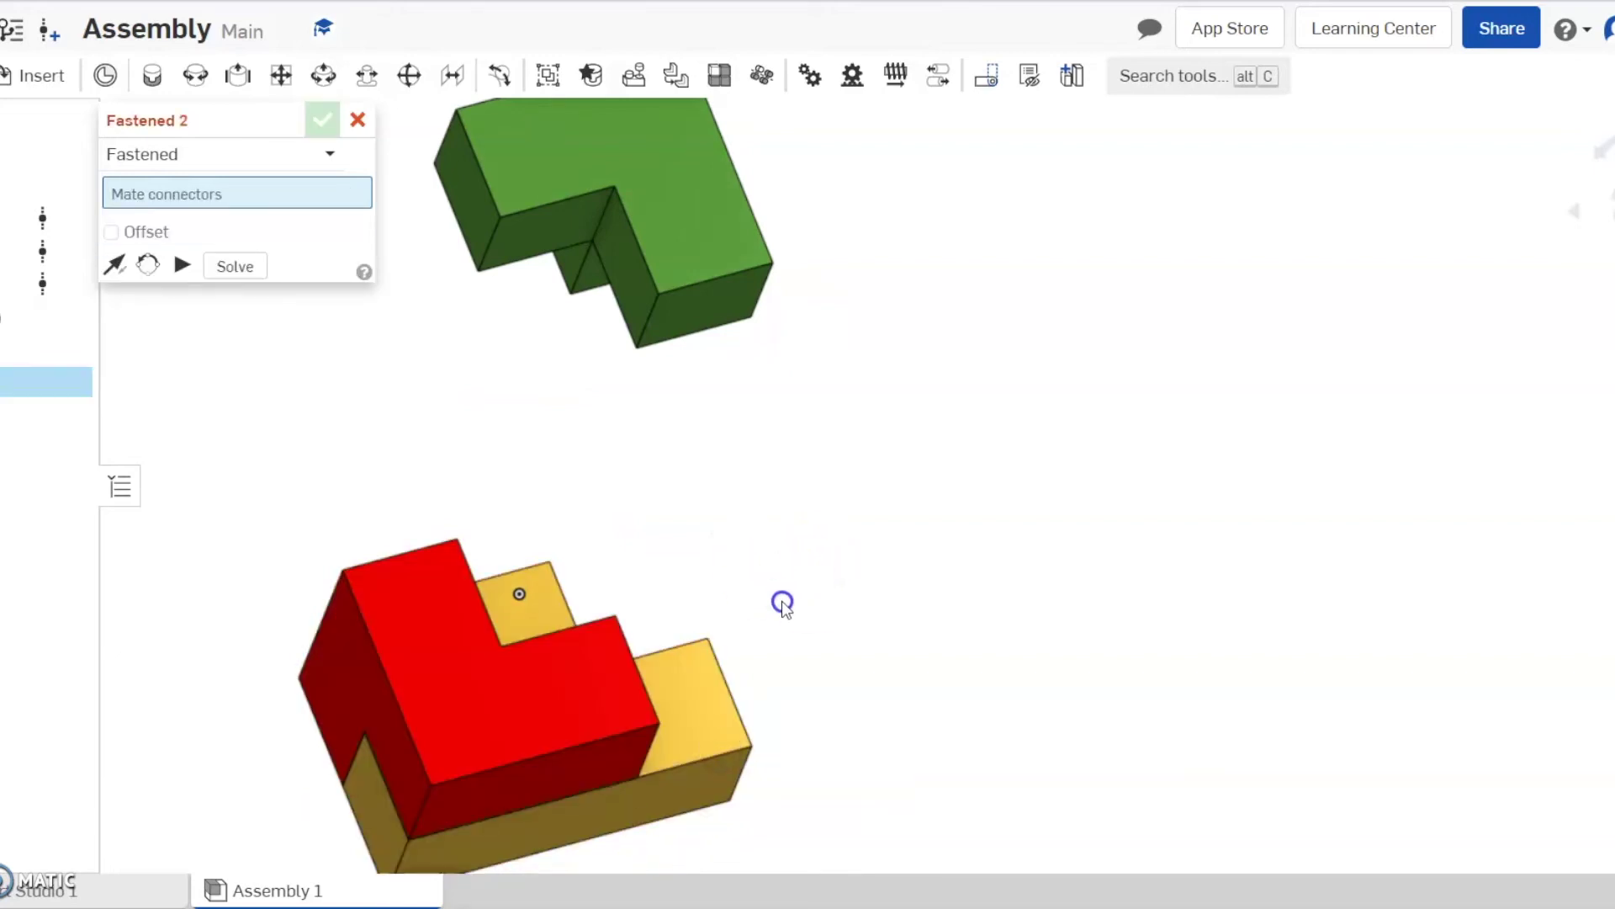
- Cancel the empty second mate and drag the red-yellow pair up toward the green part
right_drag(782, 603, 711, 688)
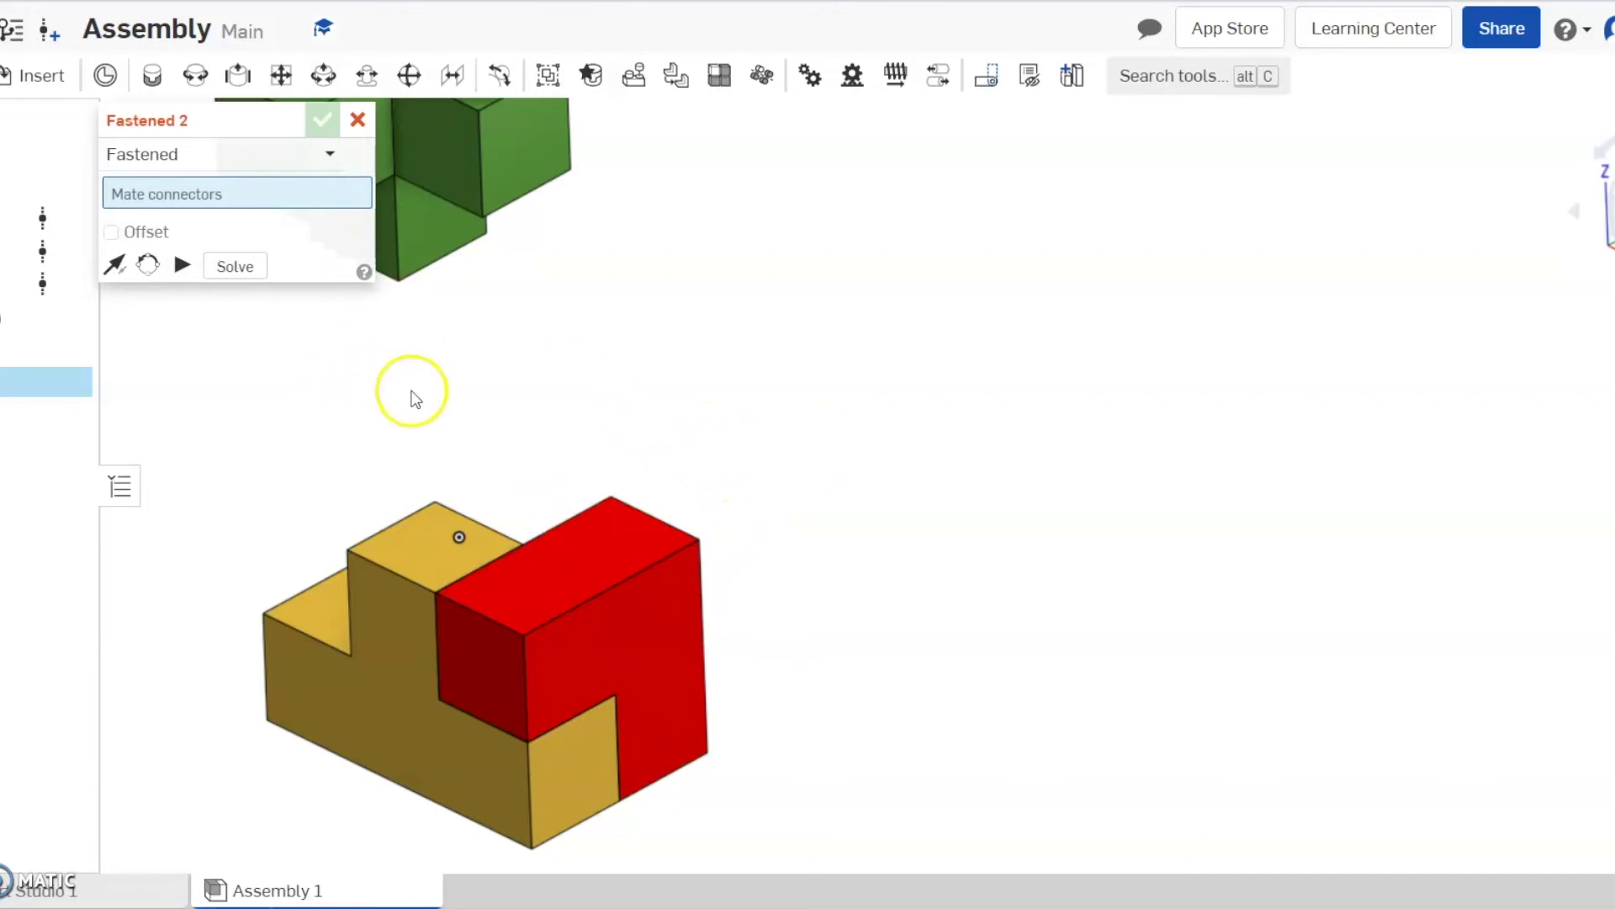
click(358, 119)
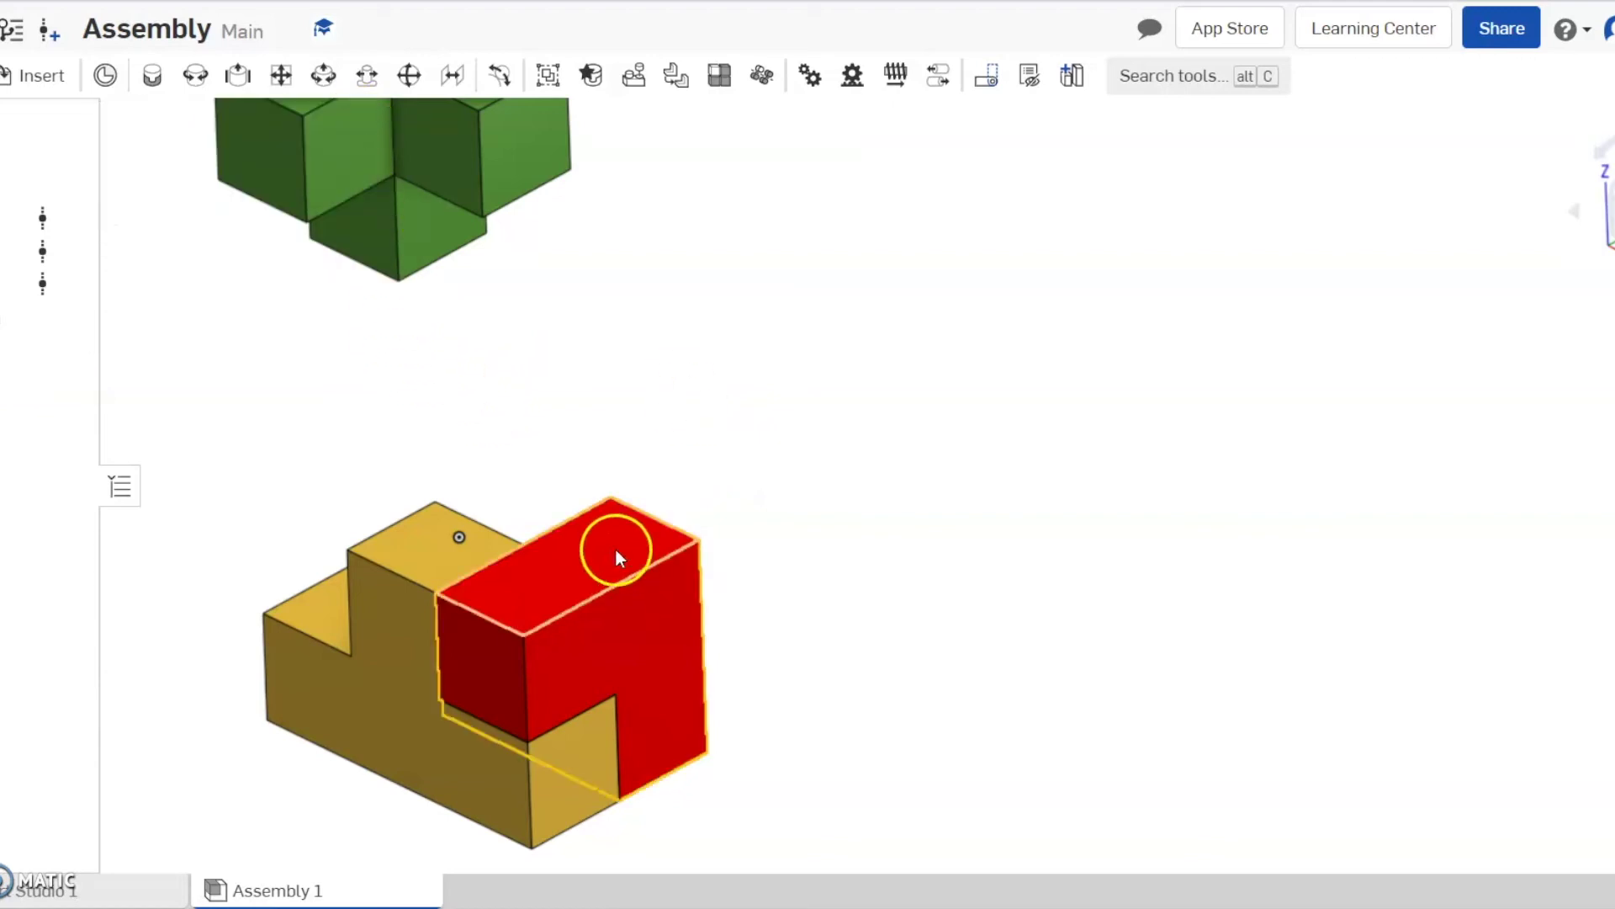
drag(663, 588, 593, 458)
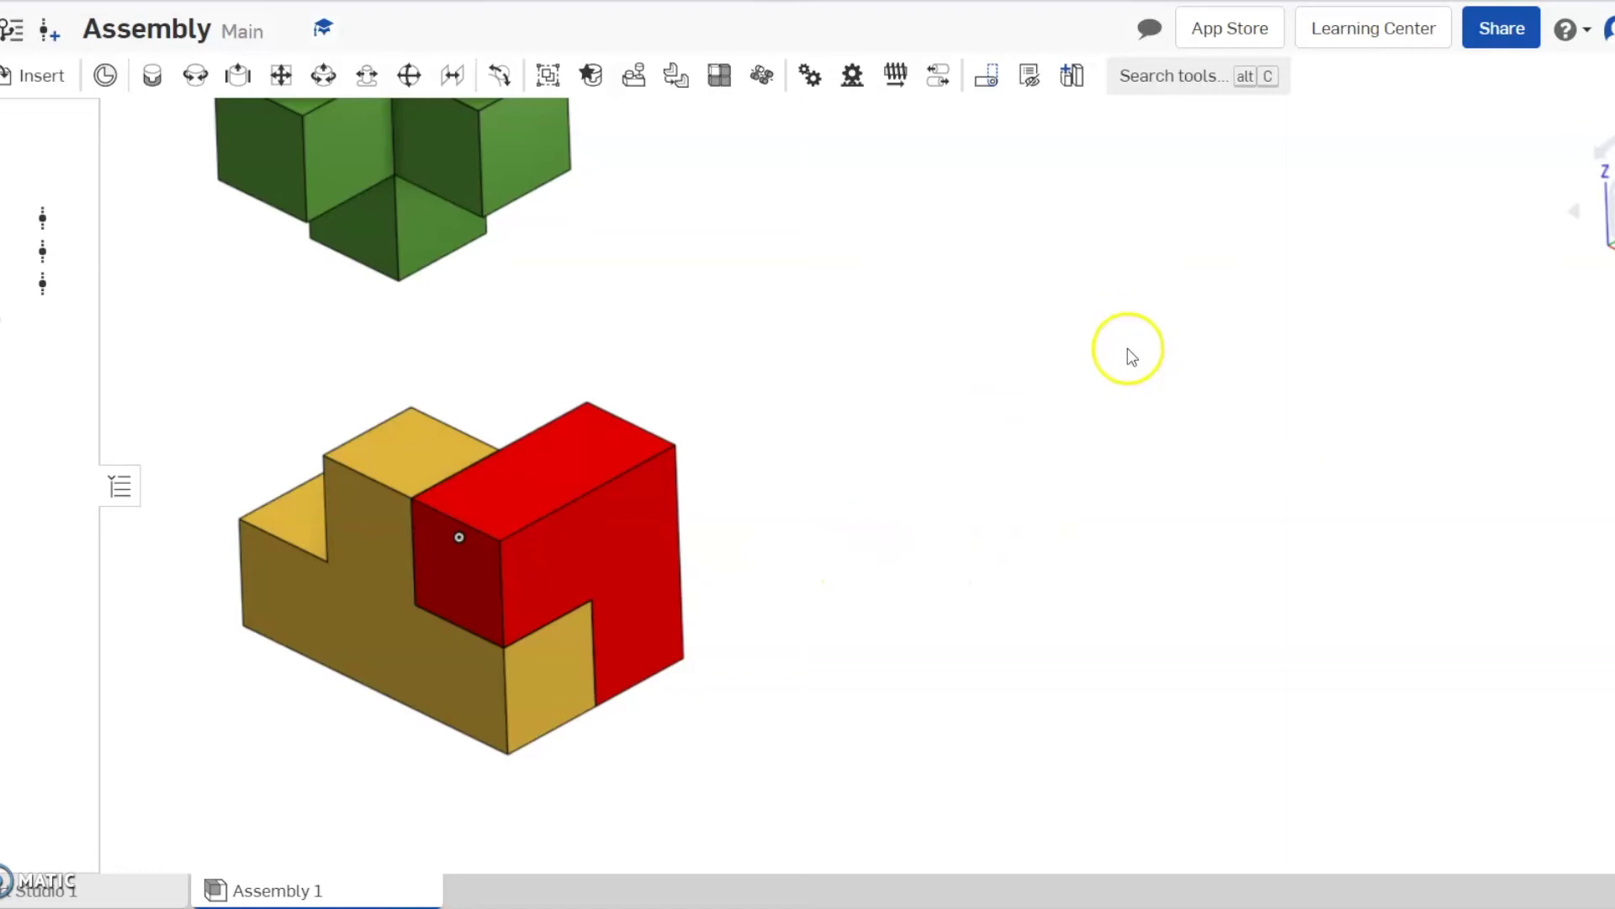
- Orbit between top-down and tilted views to inspect the red-yellow block and green part
scroll(1127, 347, up, 1)
scroll(1038, 385, down, 3)
right_drag(577, 360, 588, 466)
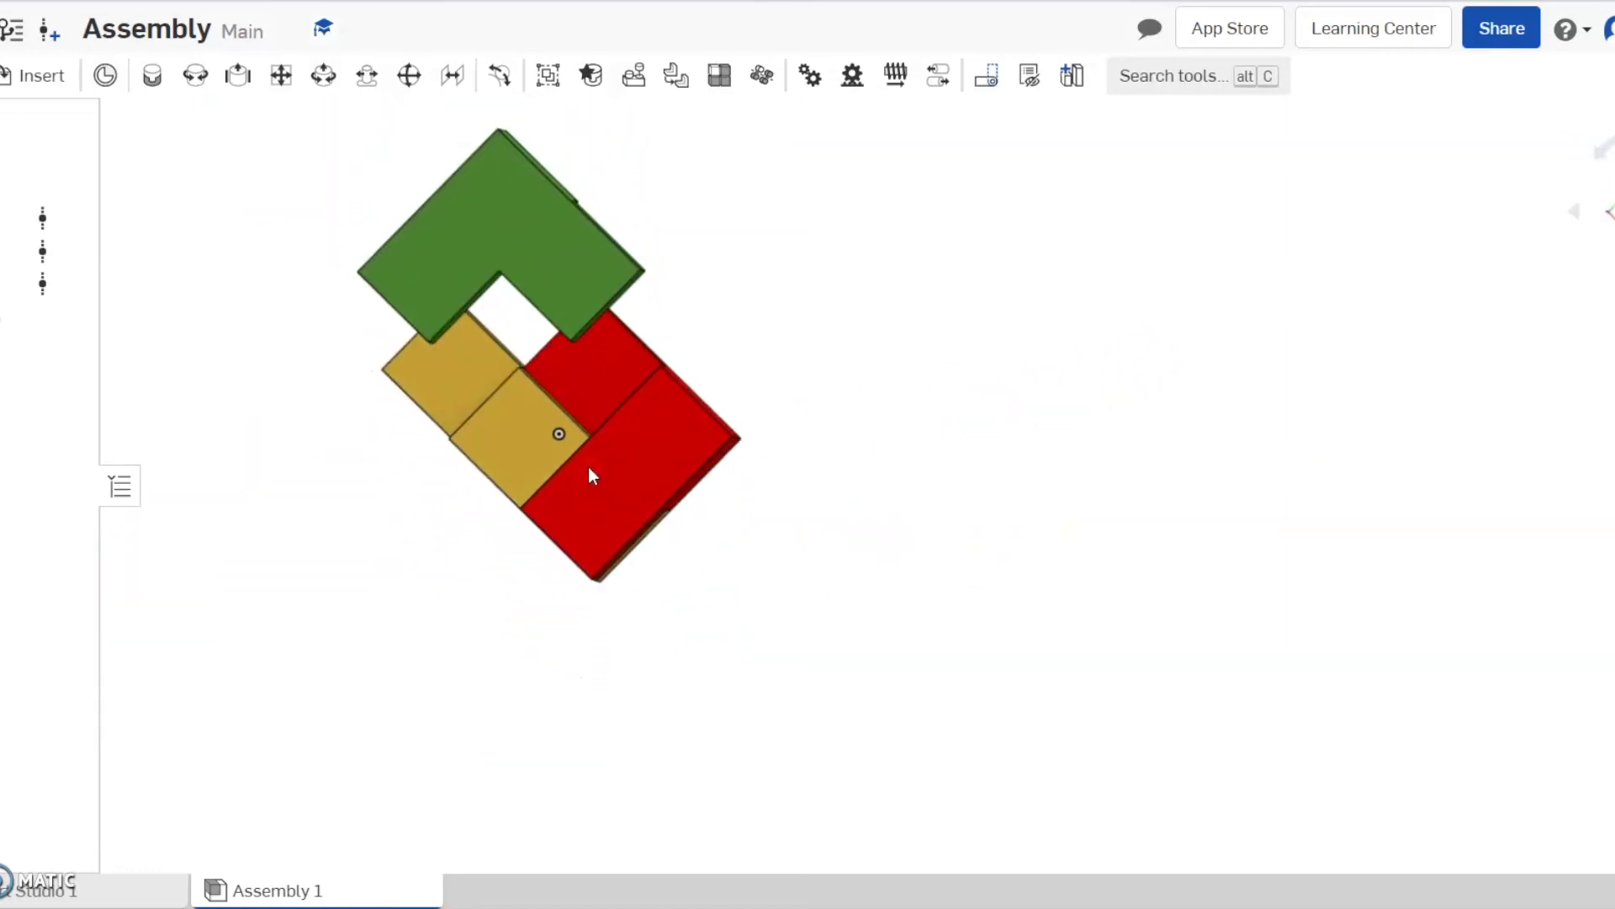
click(528, 406)
click(593, 360)
click(523, 333)
click(623, 361)
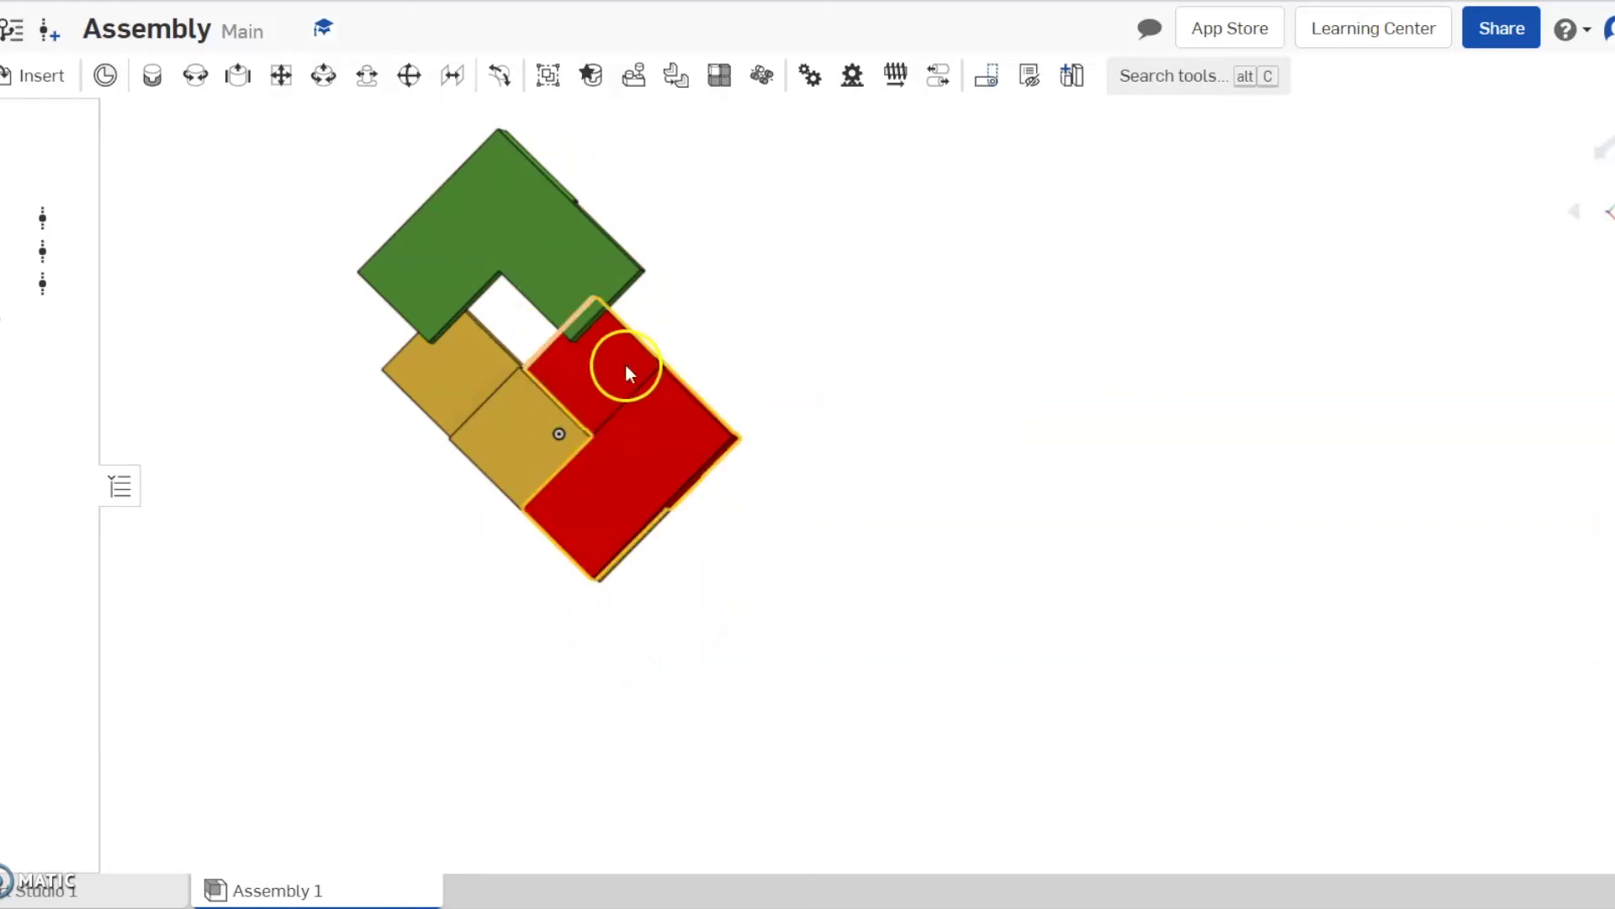
click(732, 343)
right_drag(732, 343, 657, 245)
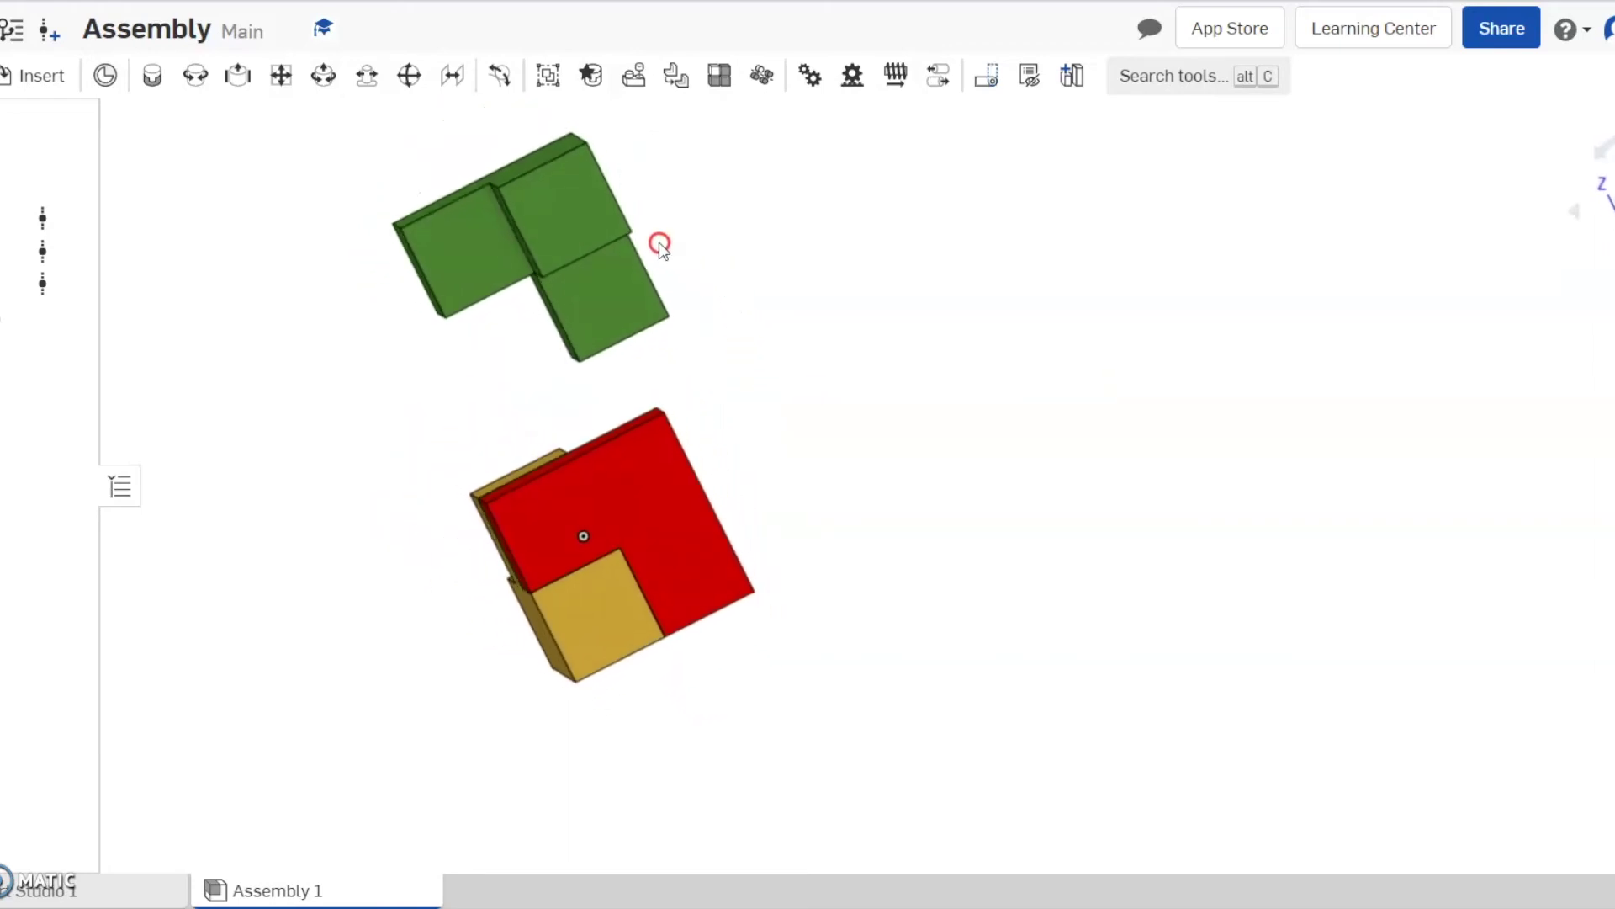
right_drag(760, 429, 534, 530)
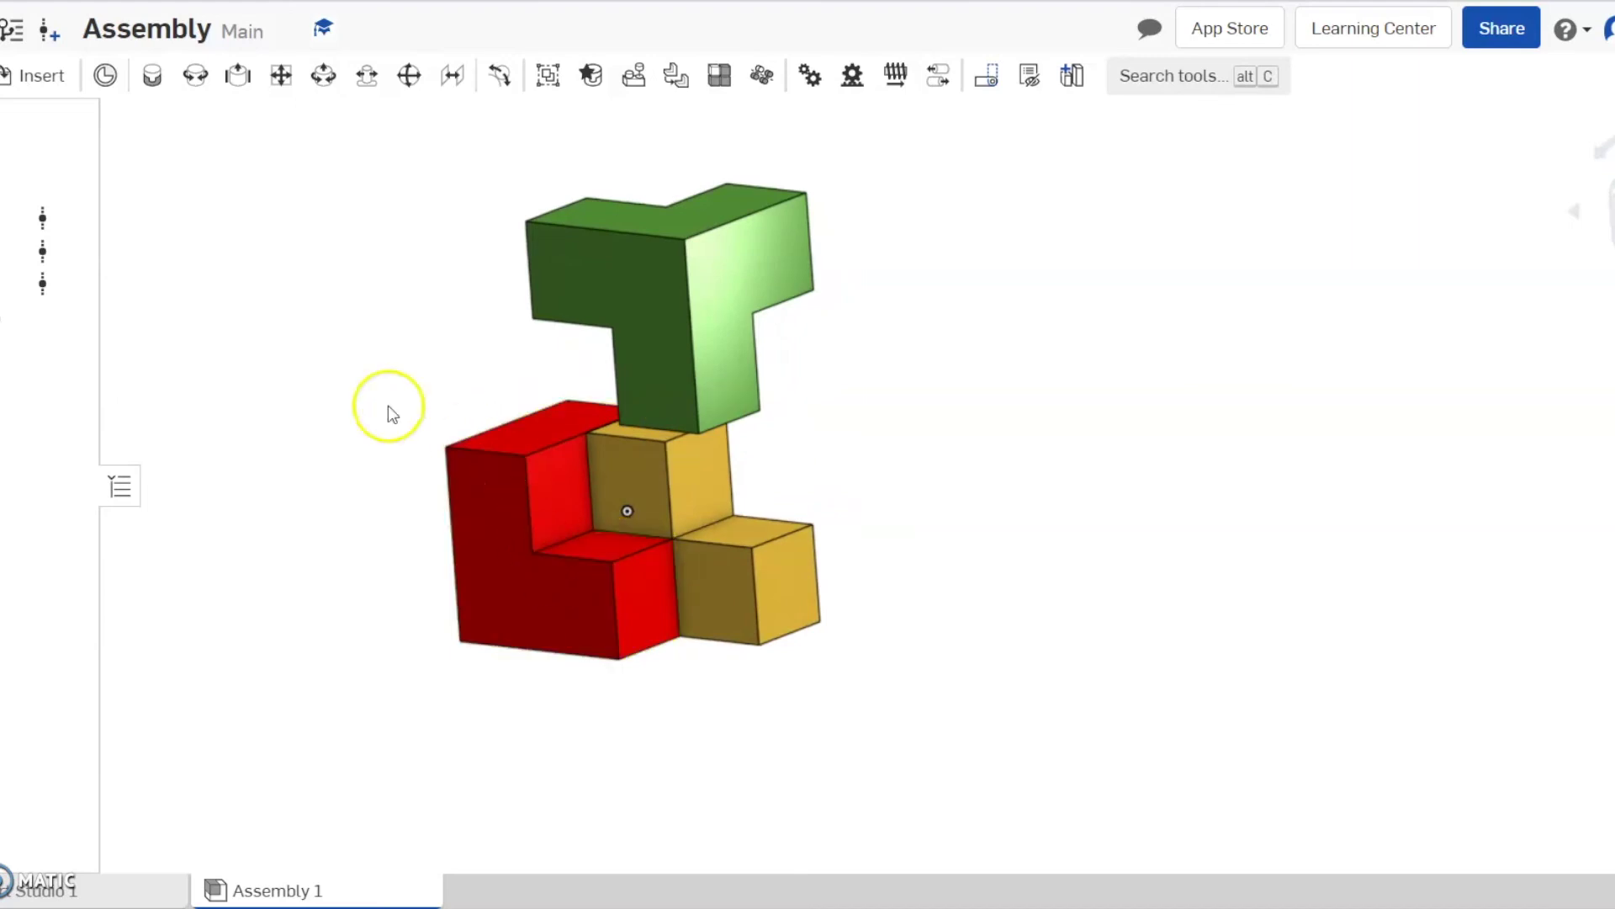
- Fasten the green part to the red part's connector as mate Fastened 2
click(160, 77)
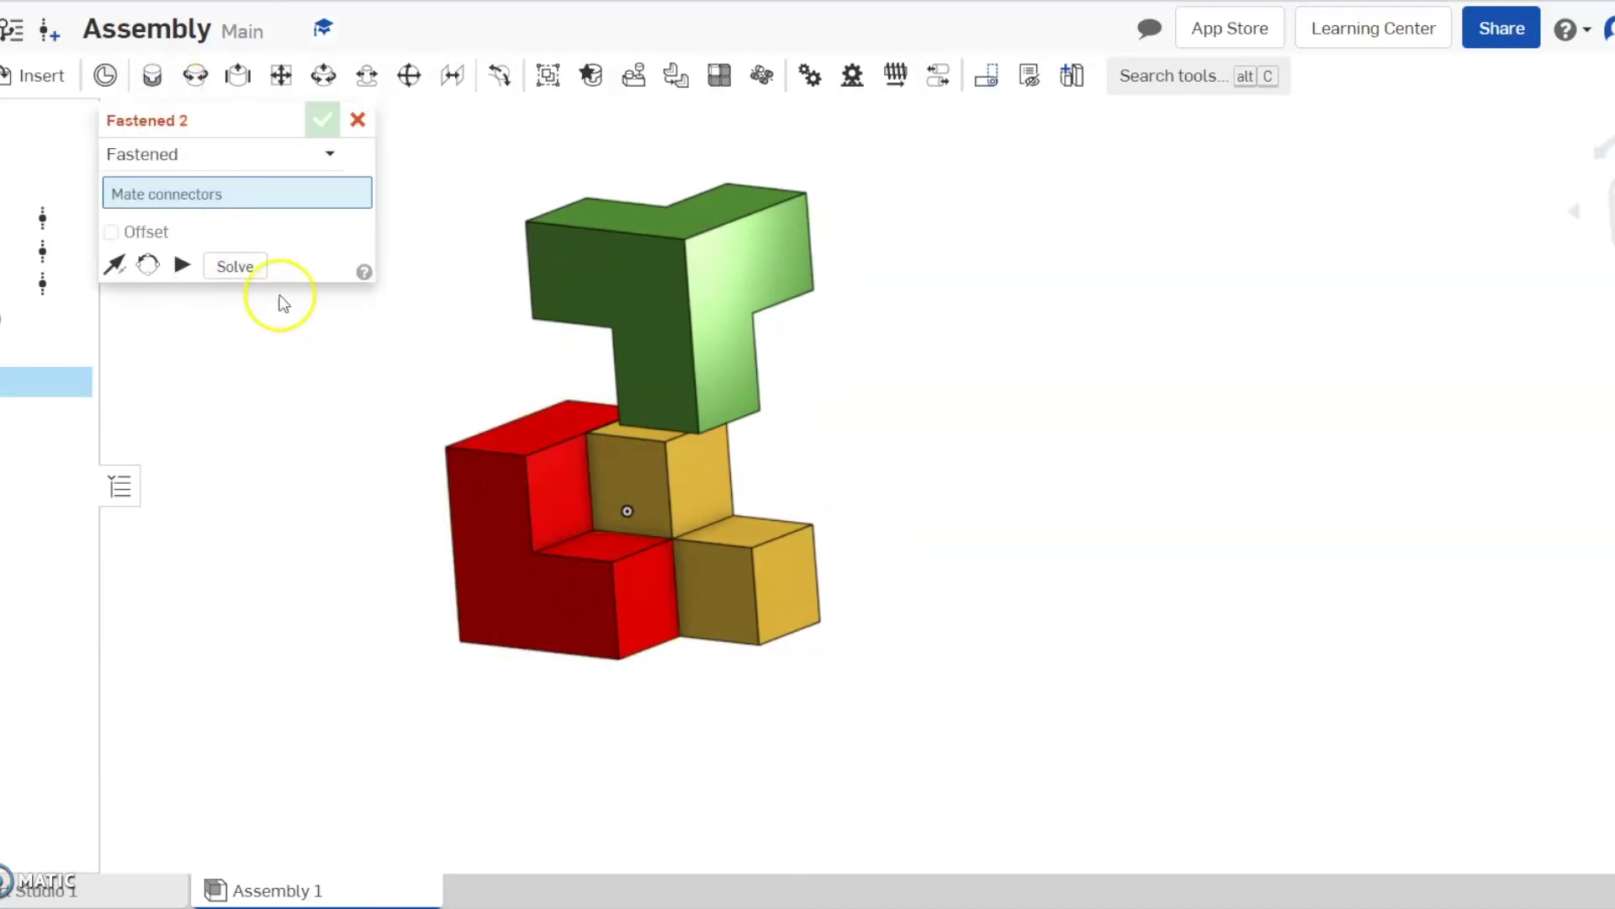
scroll(500, 481, up, 3)
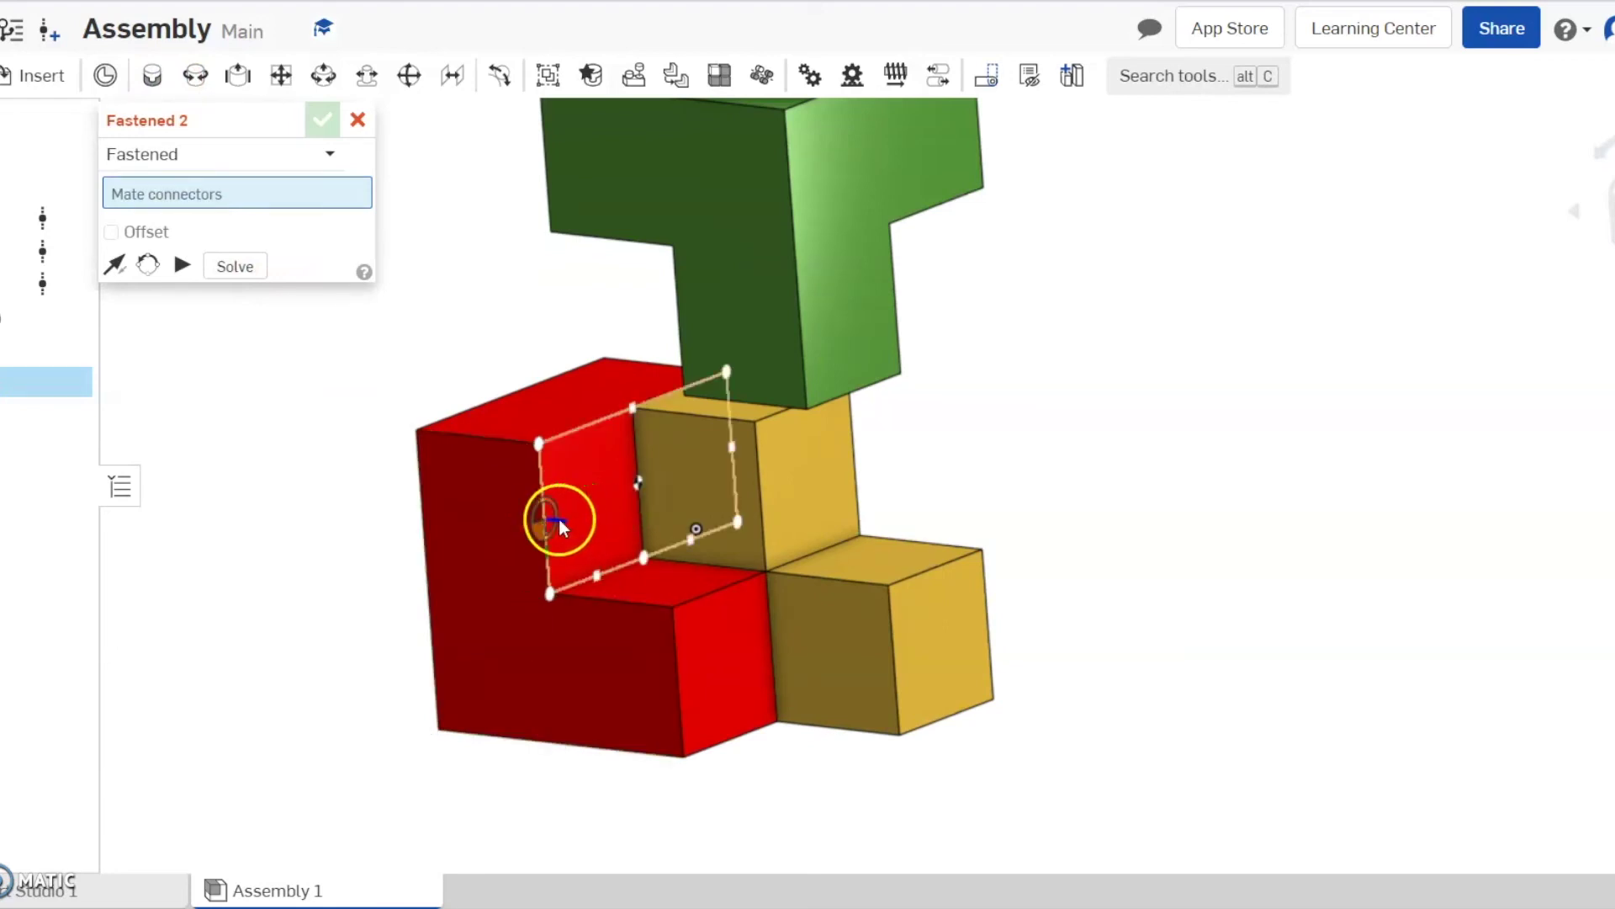
click(548, 518)
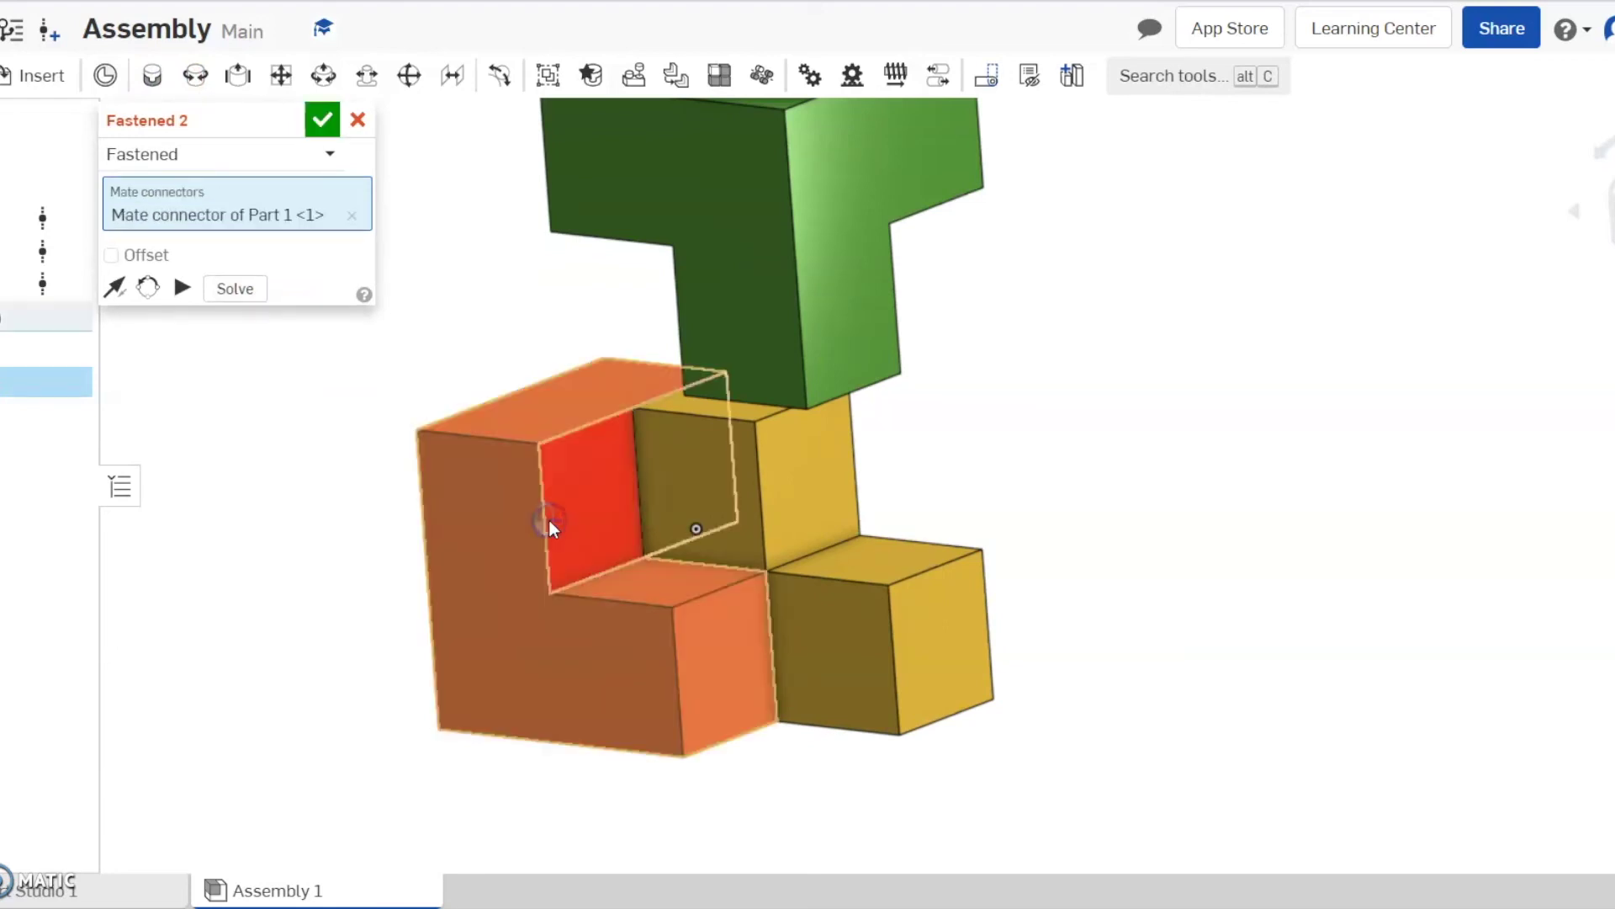
right_drag(477, 315, 649, 360)
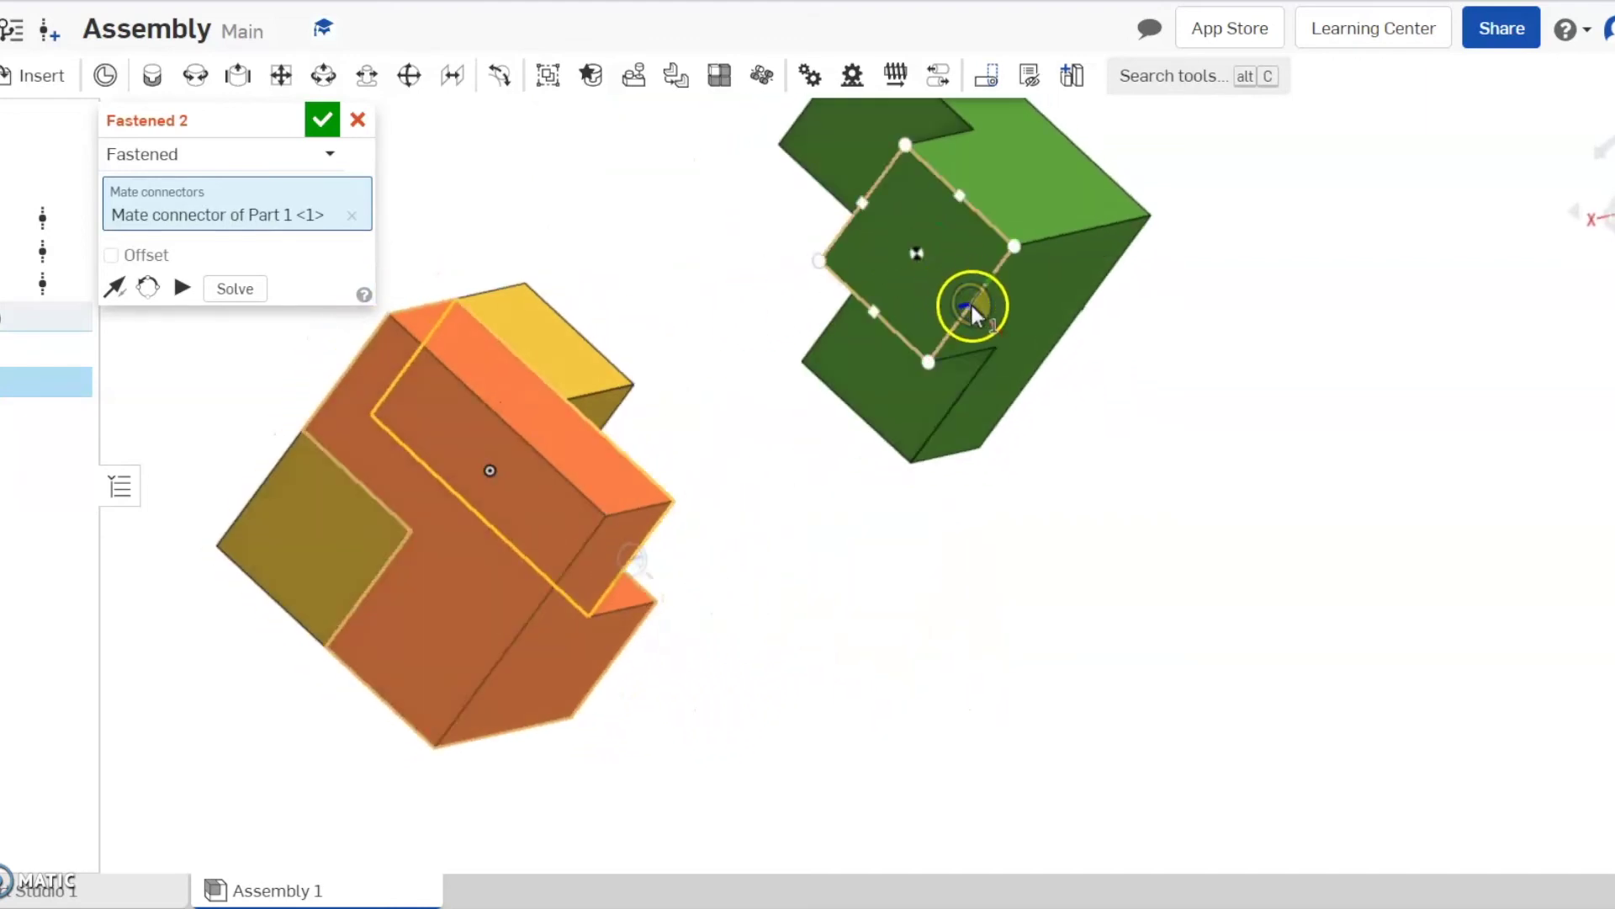
click(971, 303)
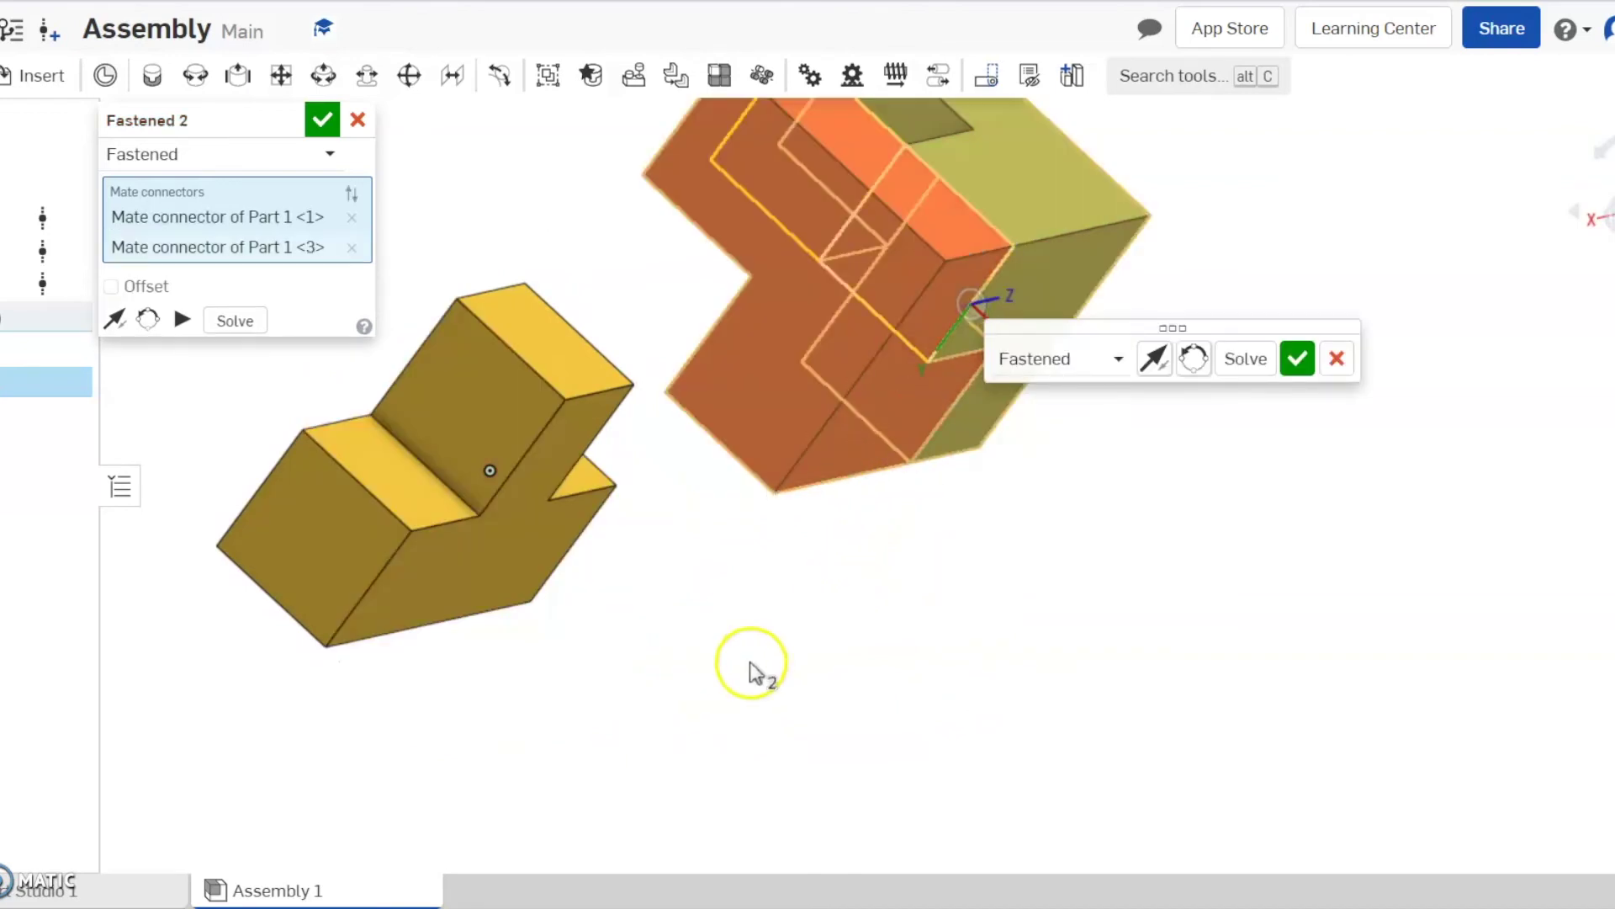
click(323, 120)
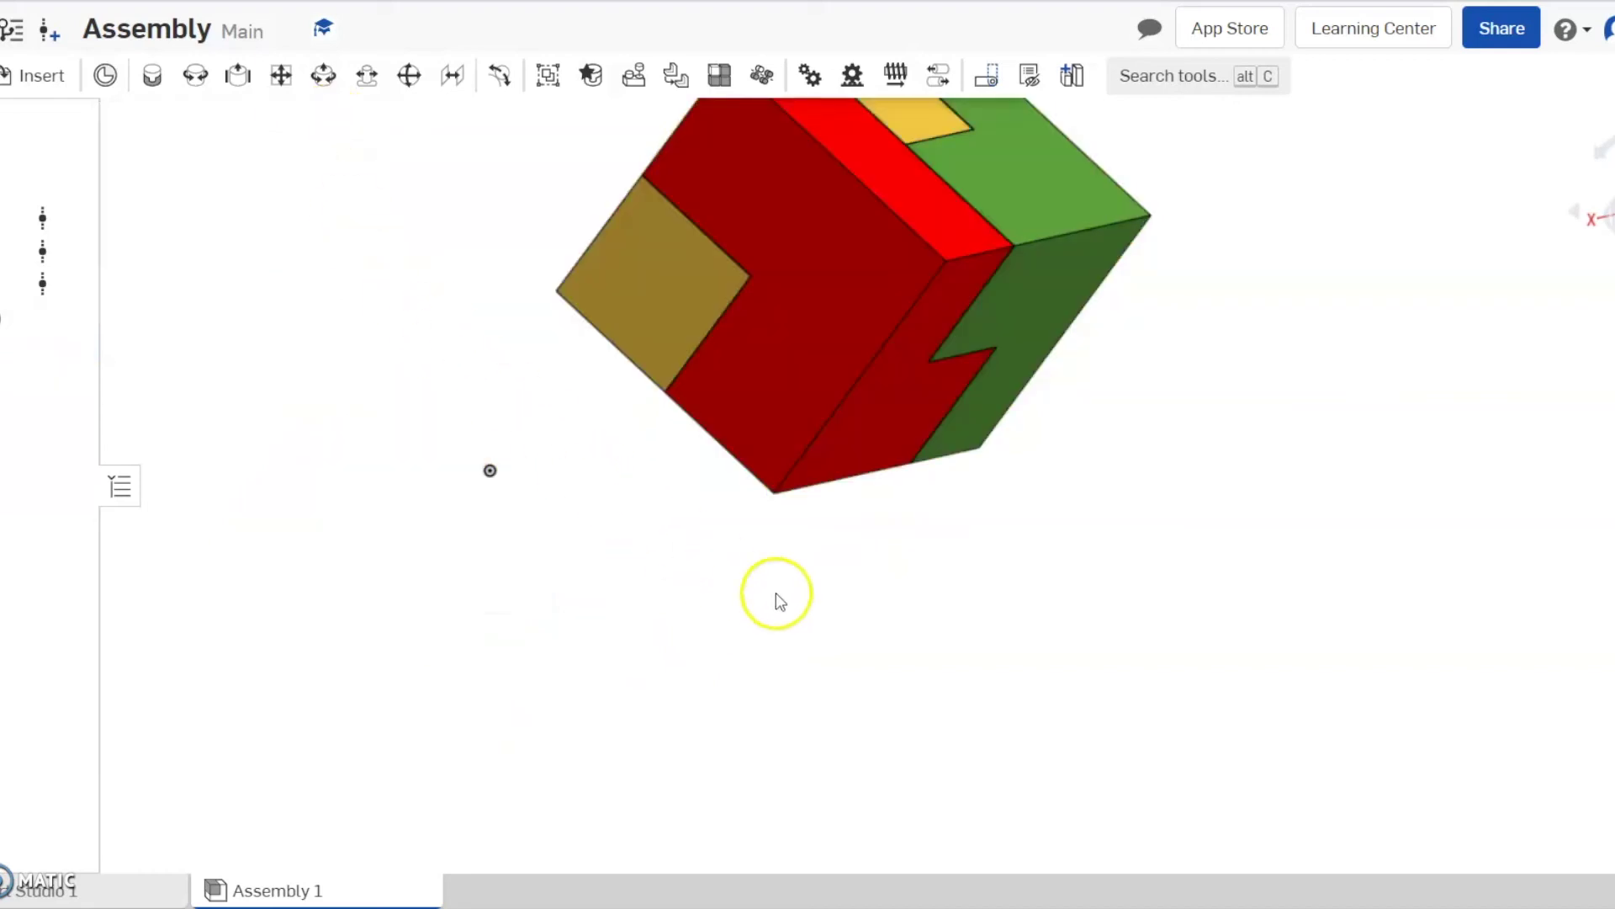
scroll(1092, 523, down, 4)
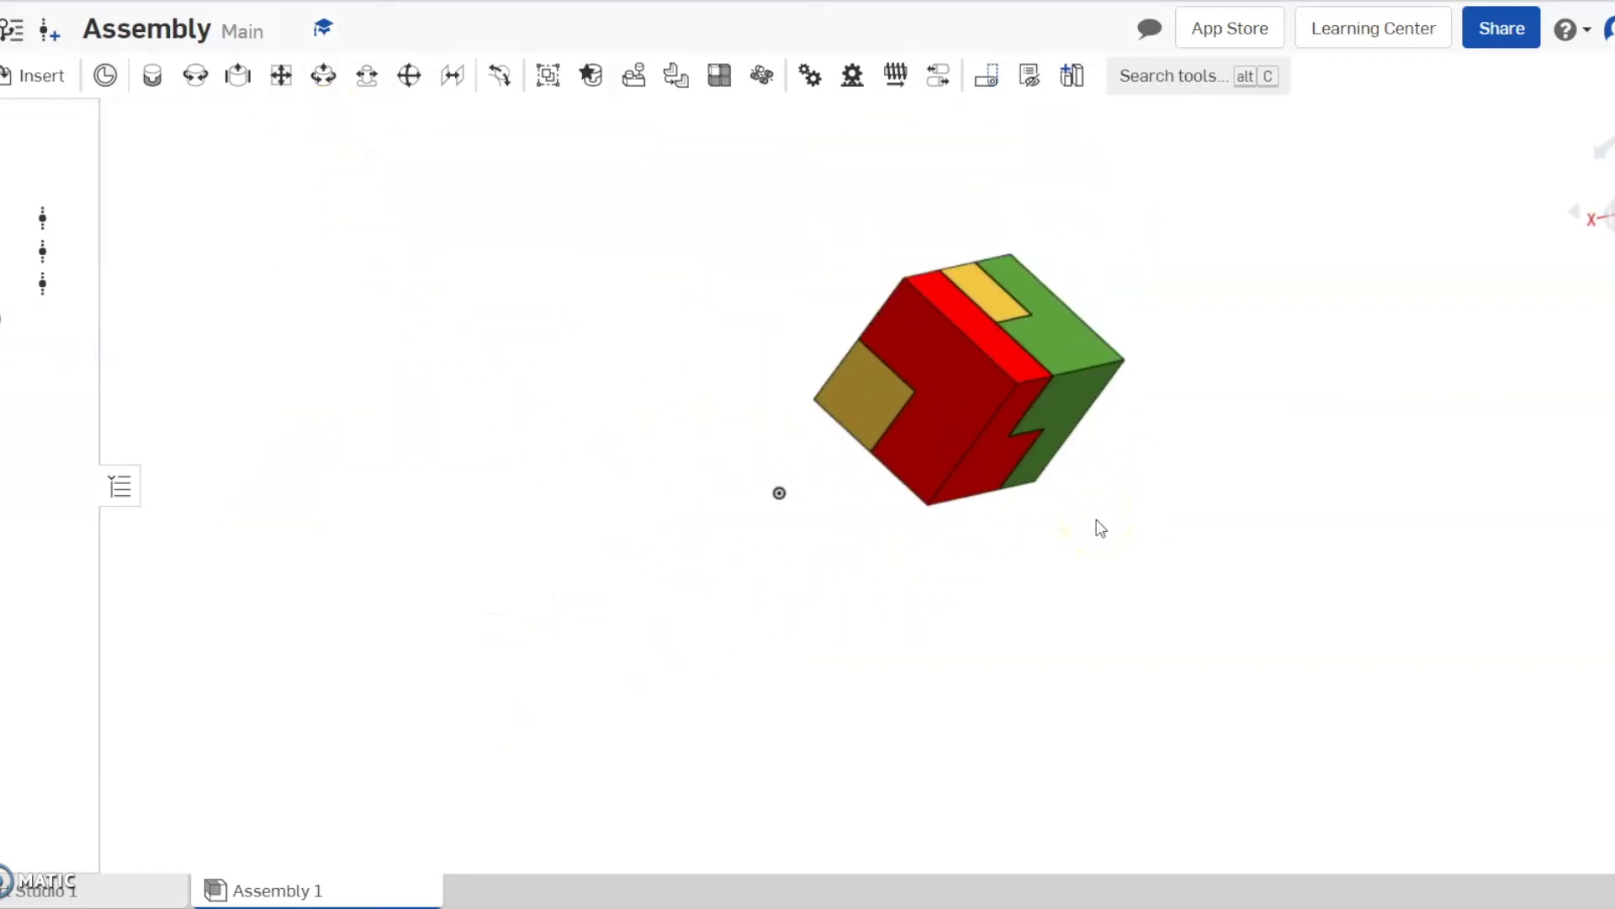
right_drag(1048, 523, 606, 709)
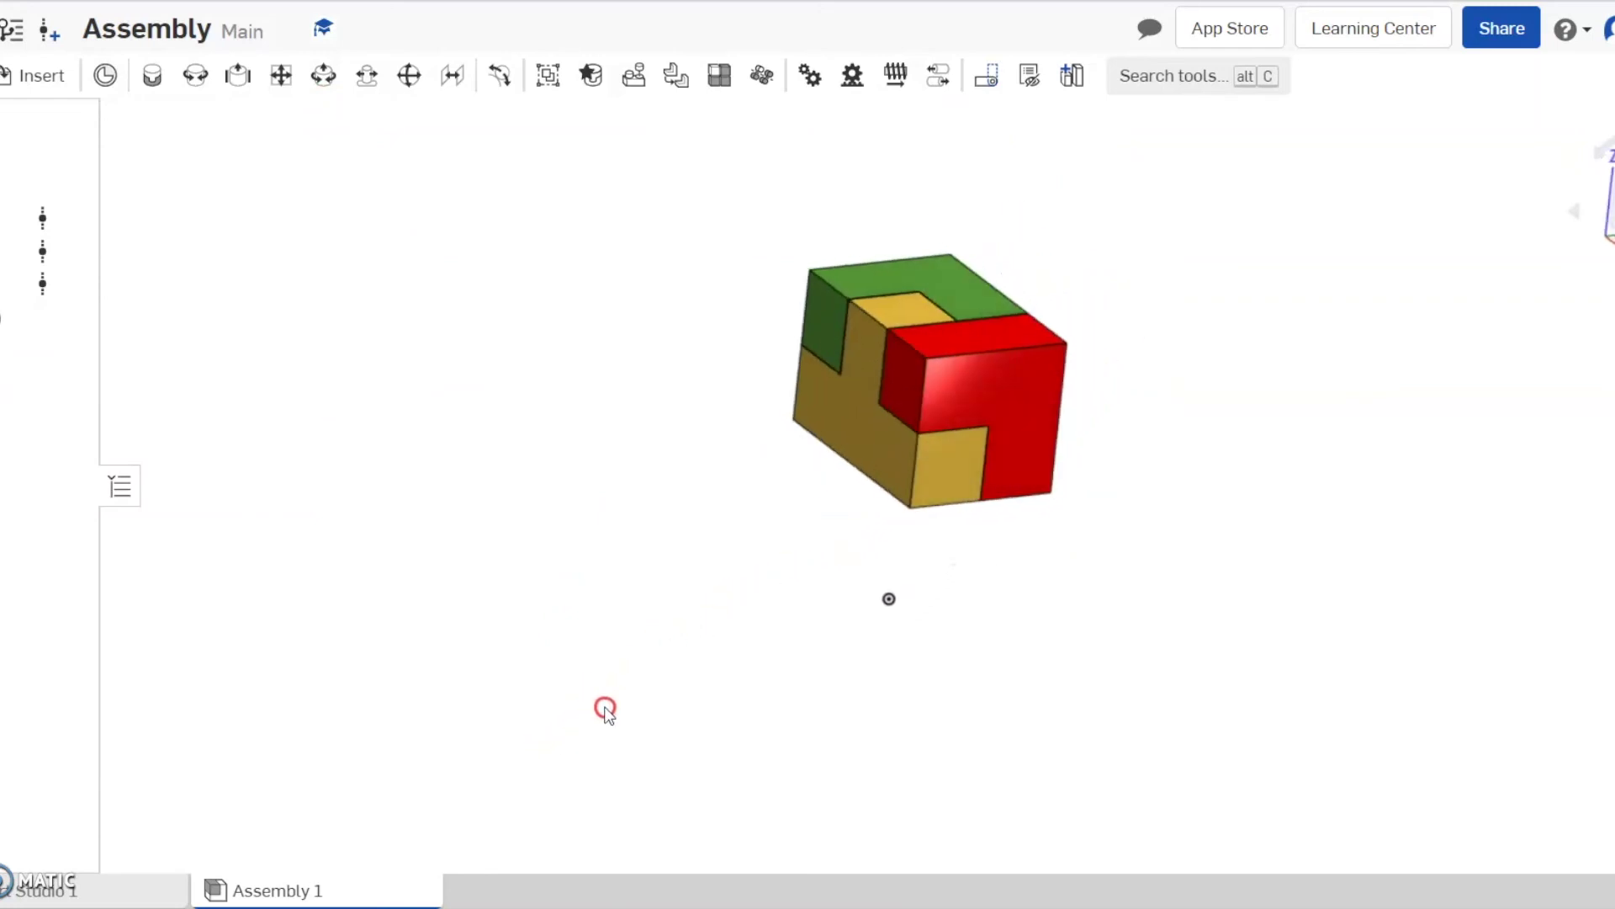
middle_drag(1020, 411, 862, 561)
middle_drag(966, 350, 936, 444)
click(1112, 505)
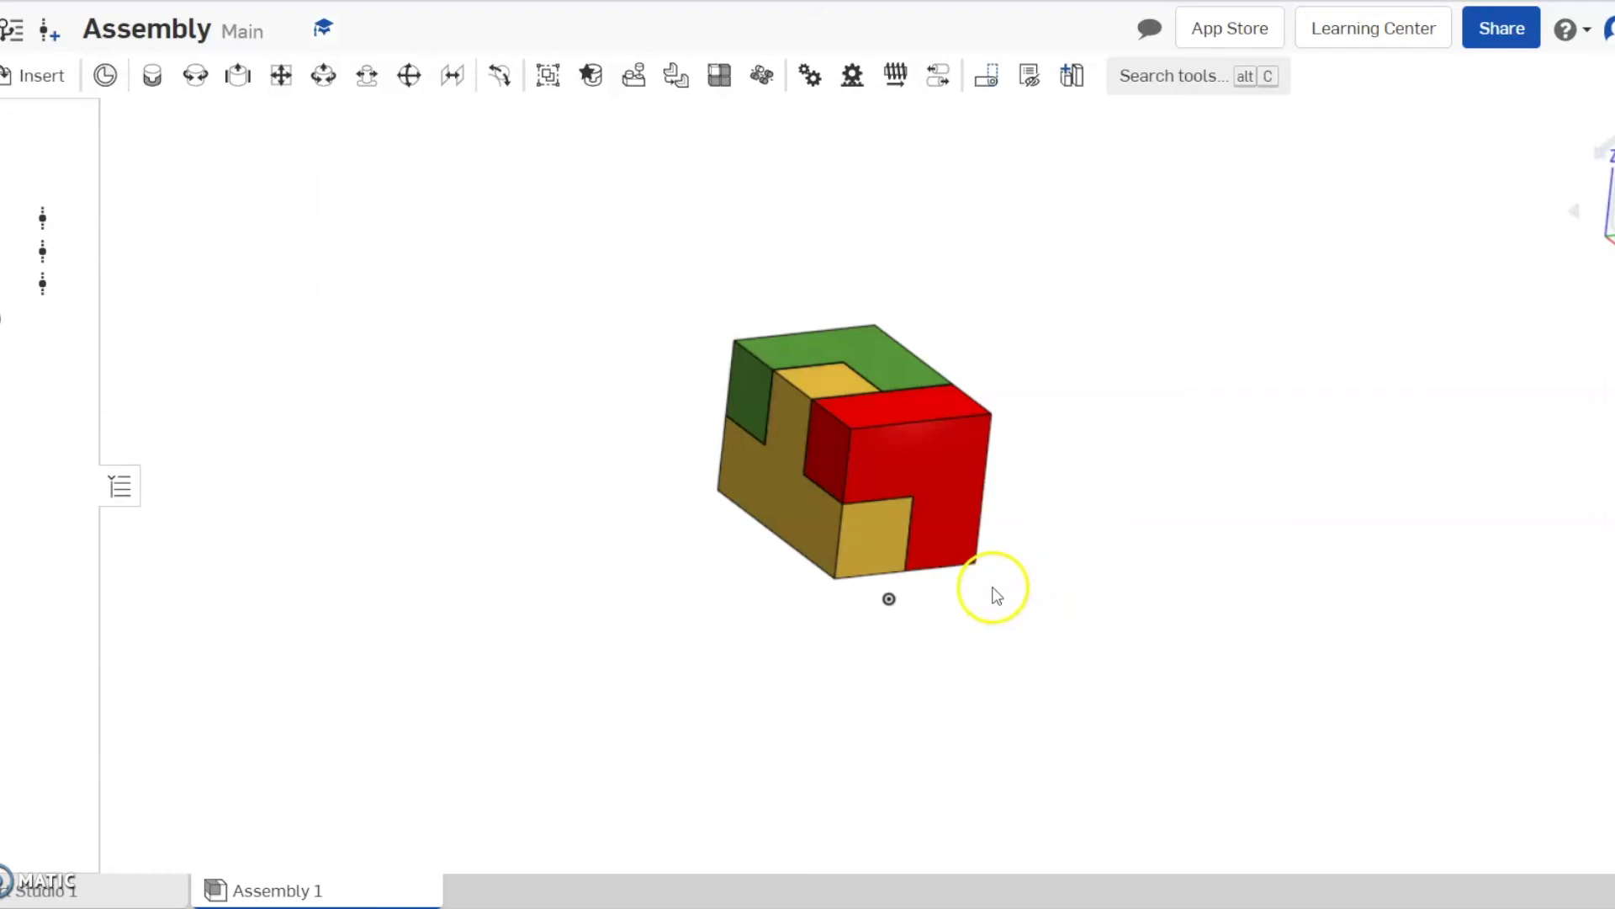
right_drag(962, 710, 988, 737)
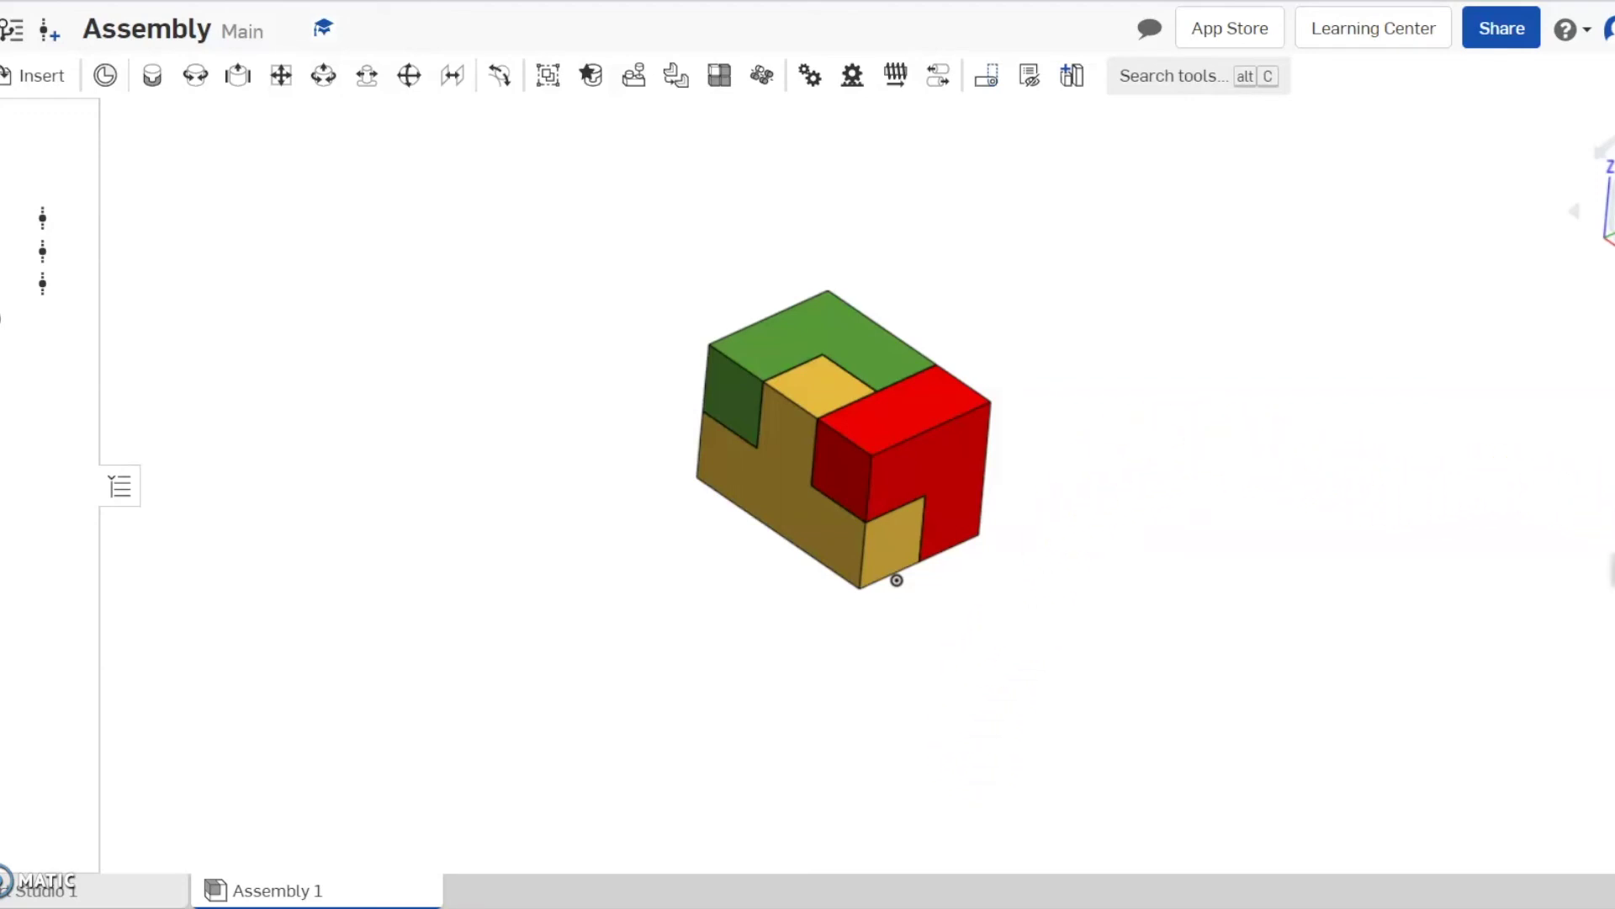
- In a narrowed Exploded views panel, add the new exploded view Explode 1
click(1611, 572)
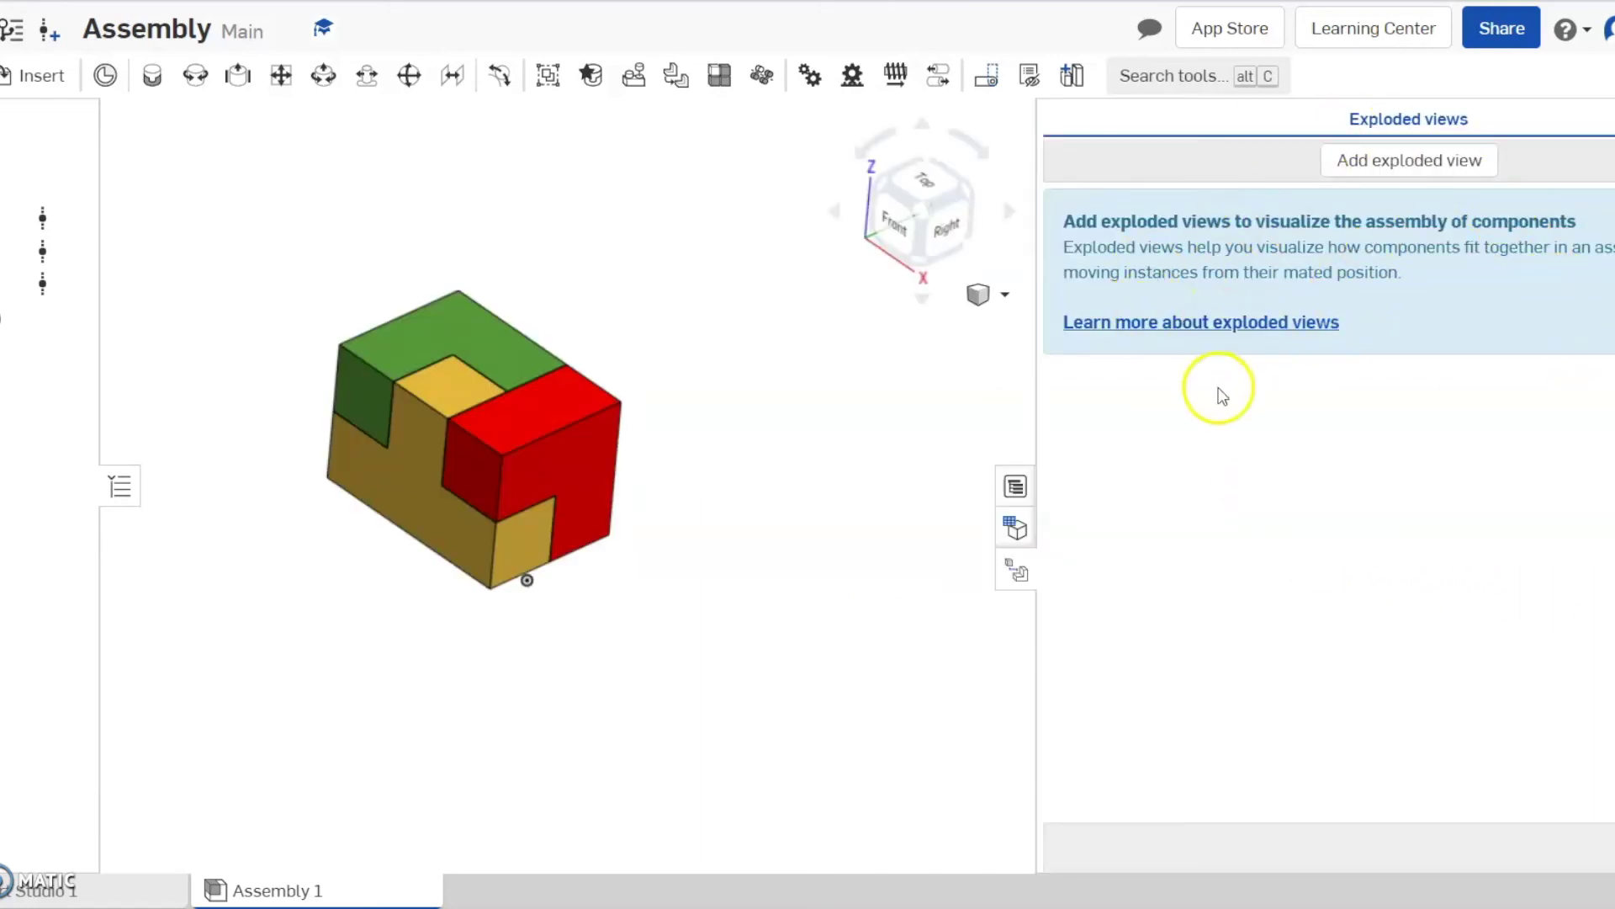
drag(1037, 412, 1401, 439)
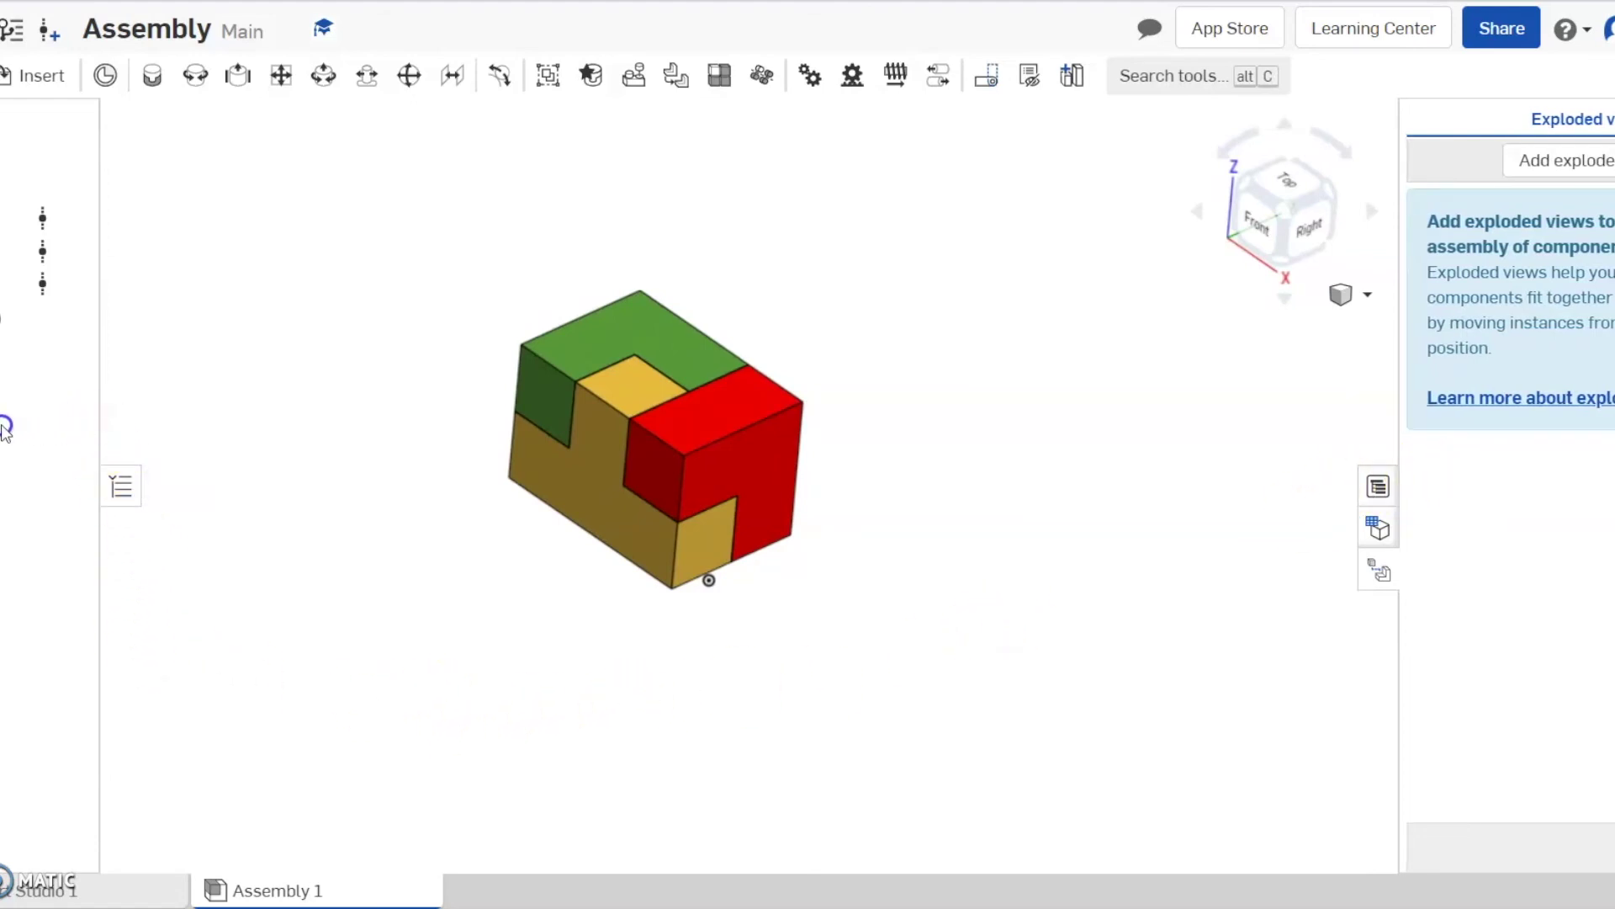
click(120, 486)
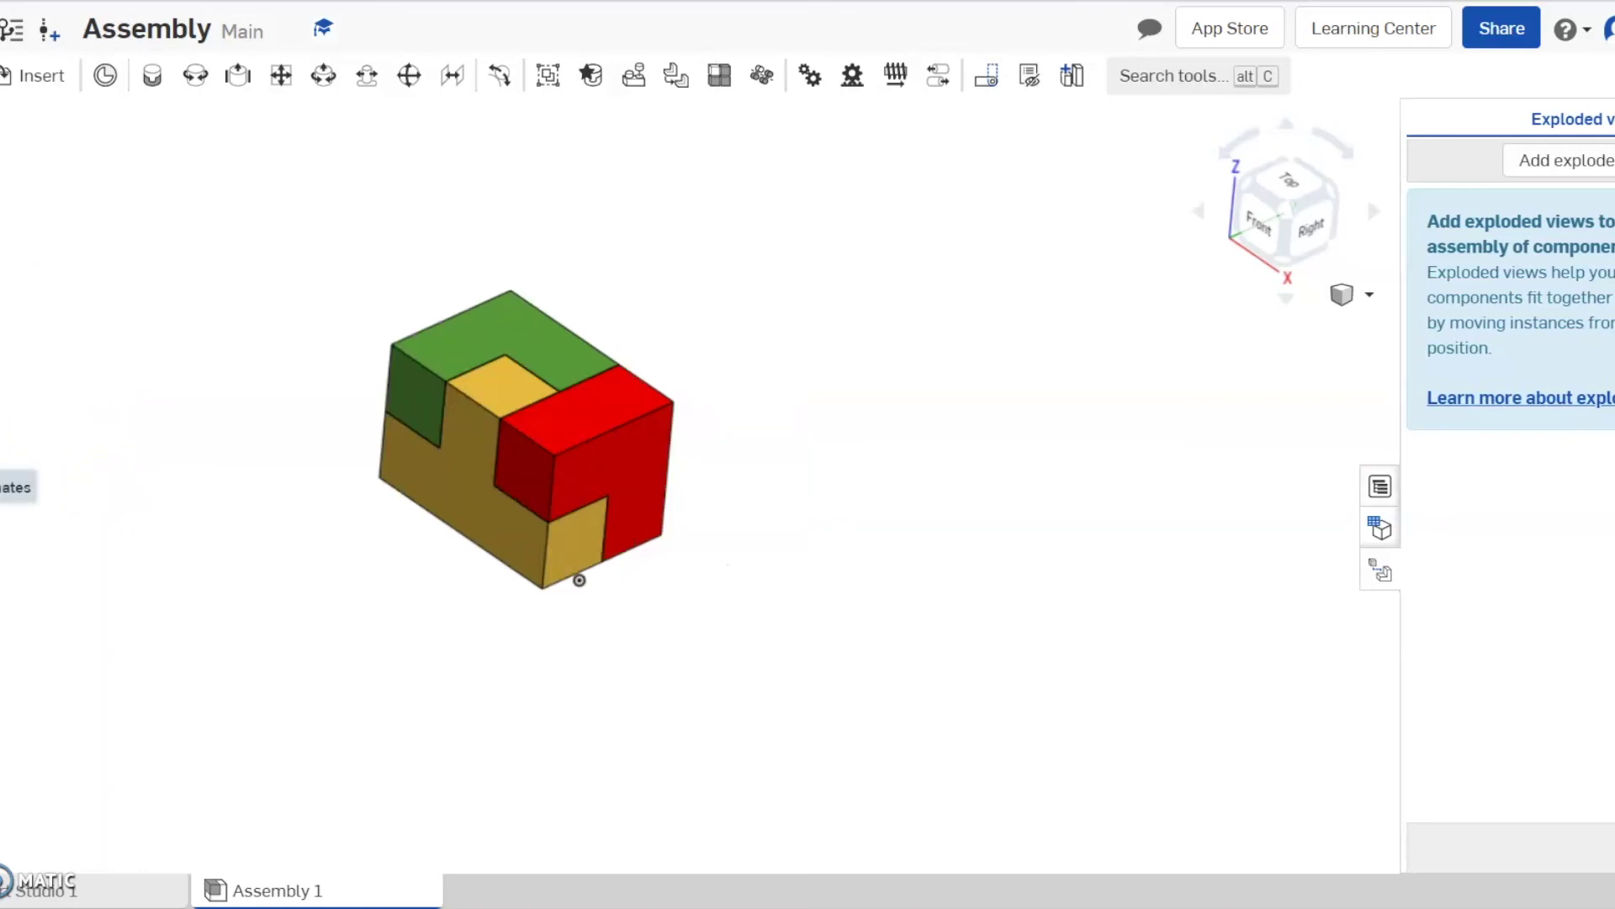
click(9, 496)
click(123, 488)
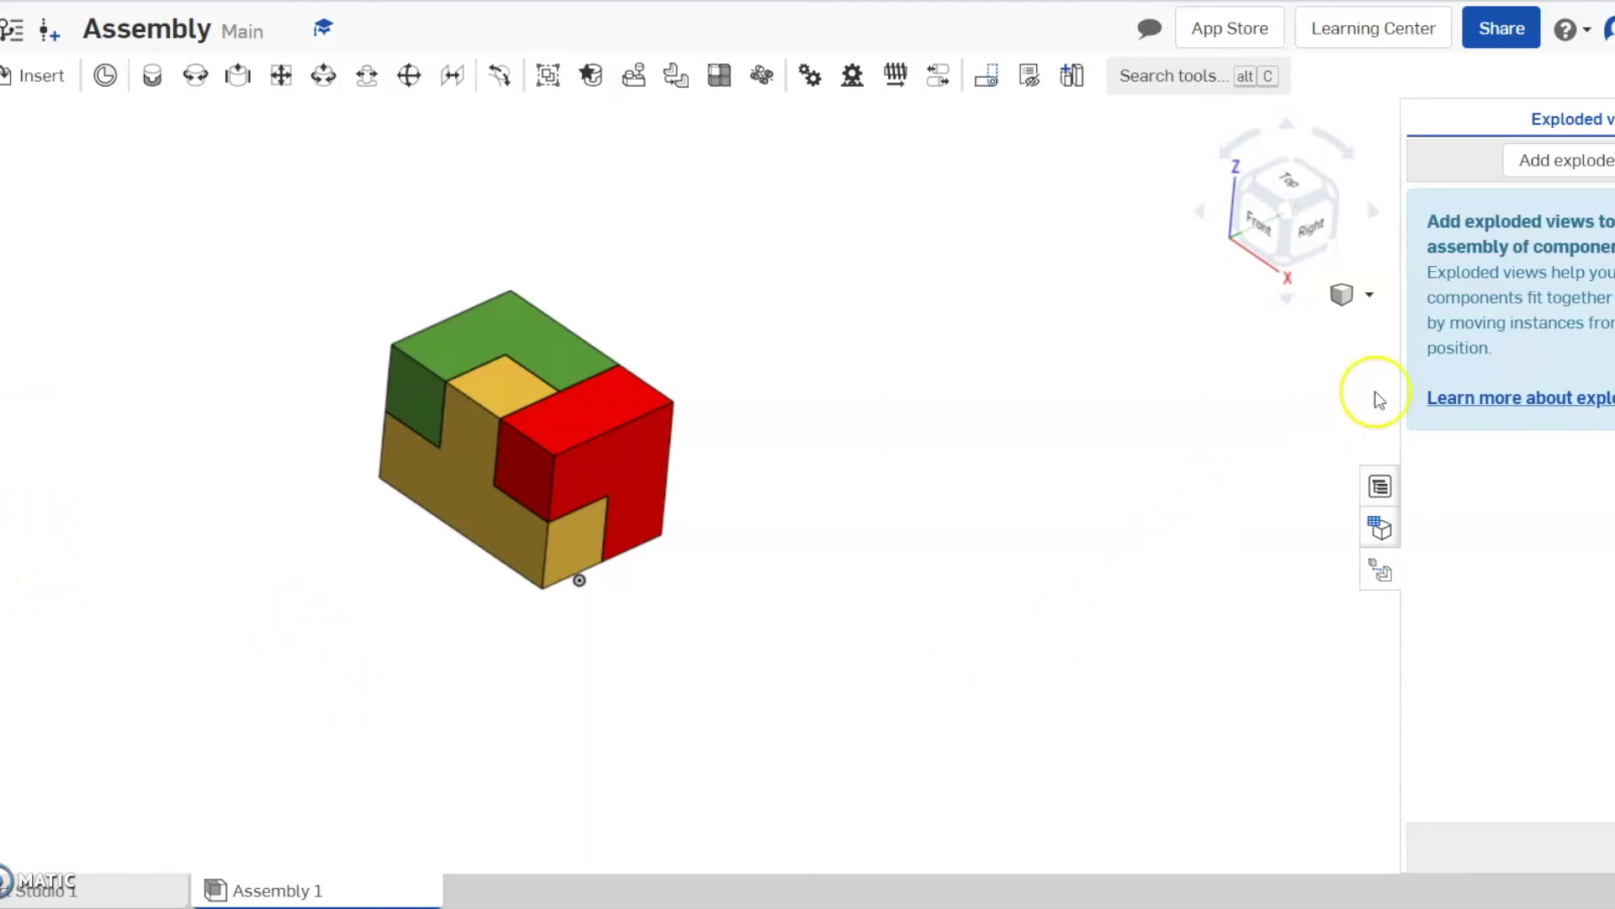
click(1580, 168)
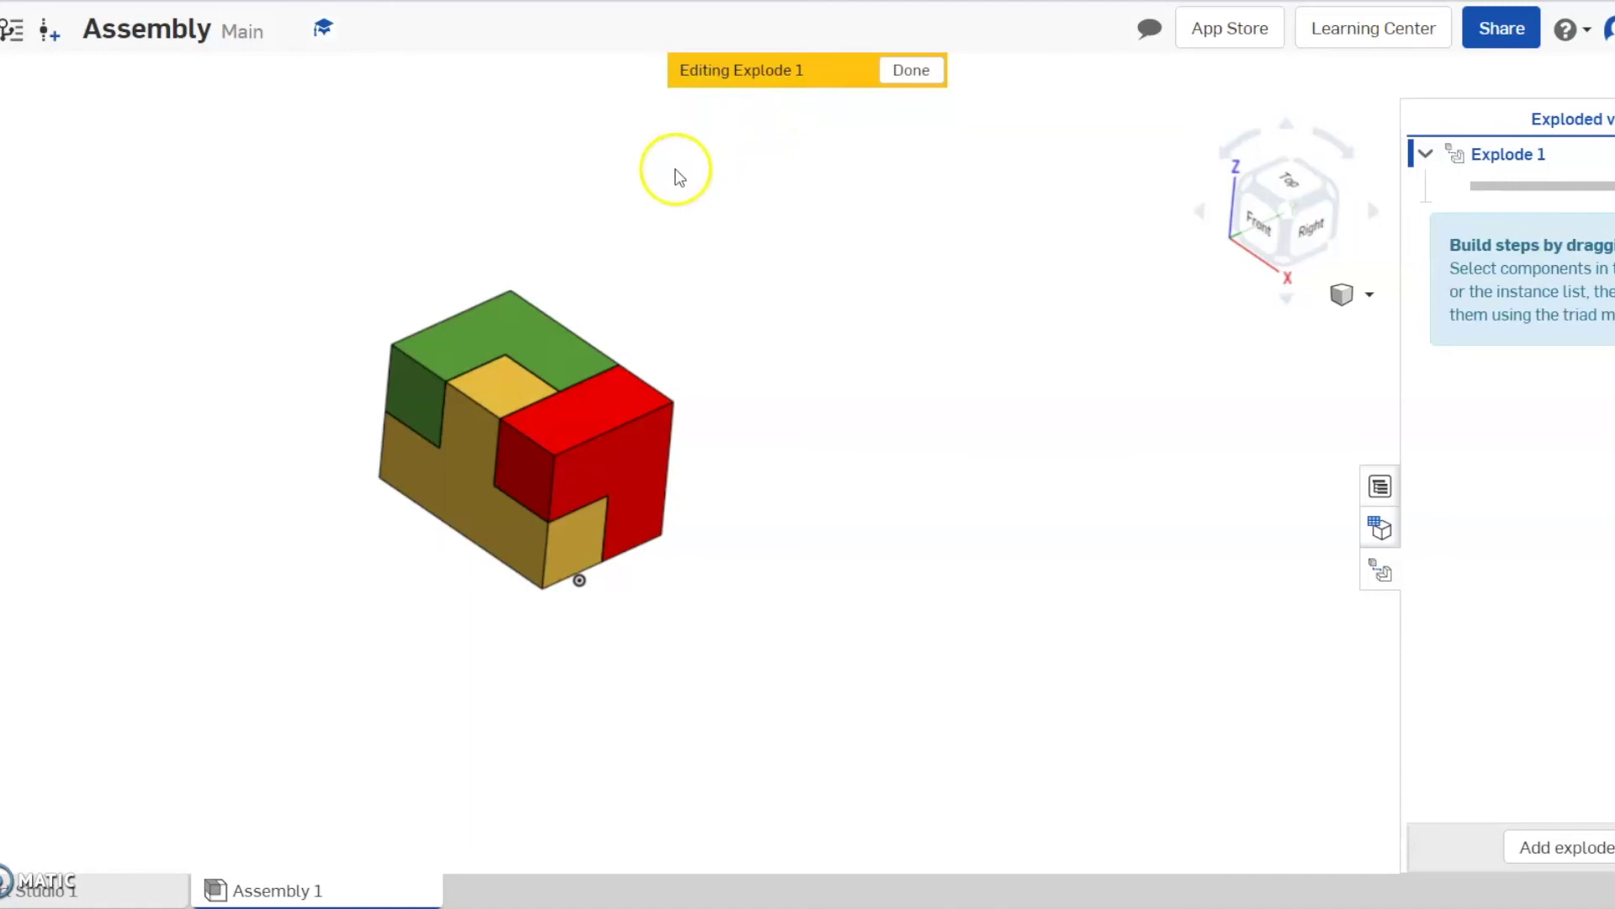
- Move the yellow part off to the lower left as explode step 1
click(471, 504)
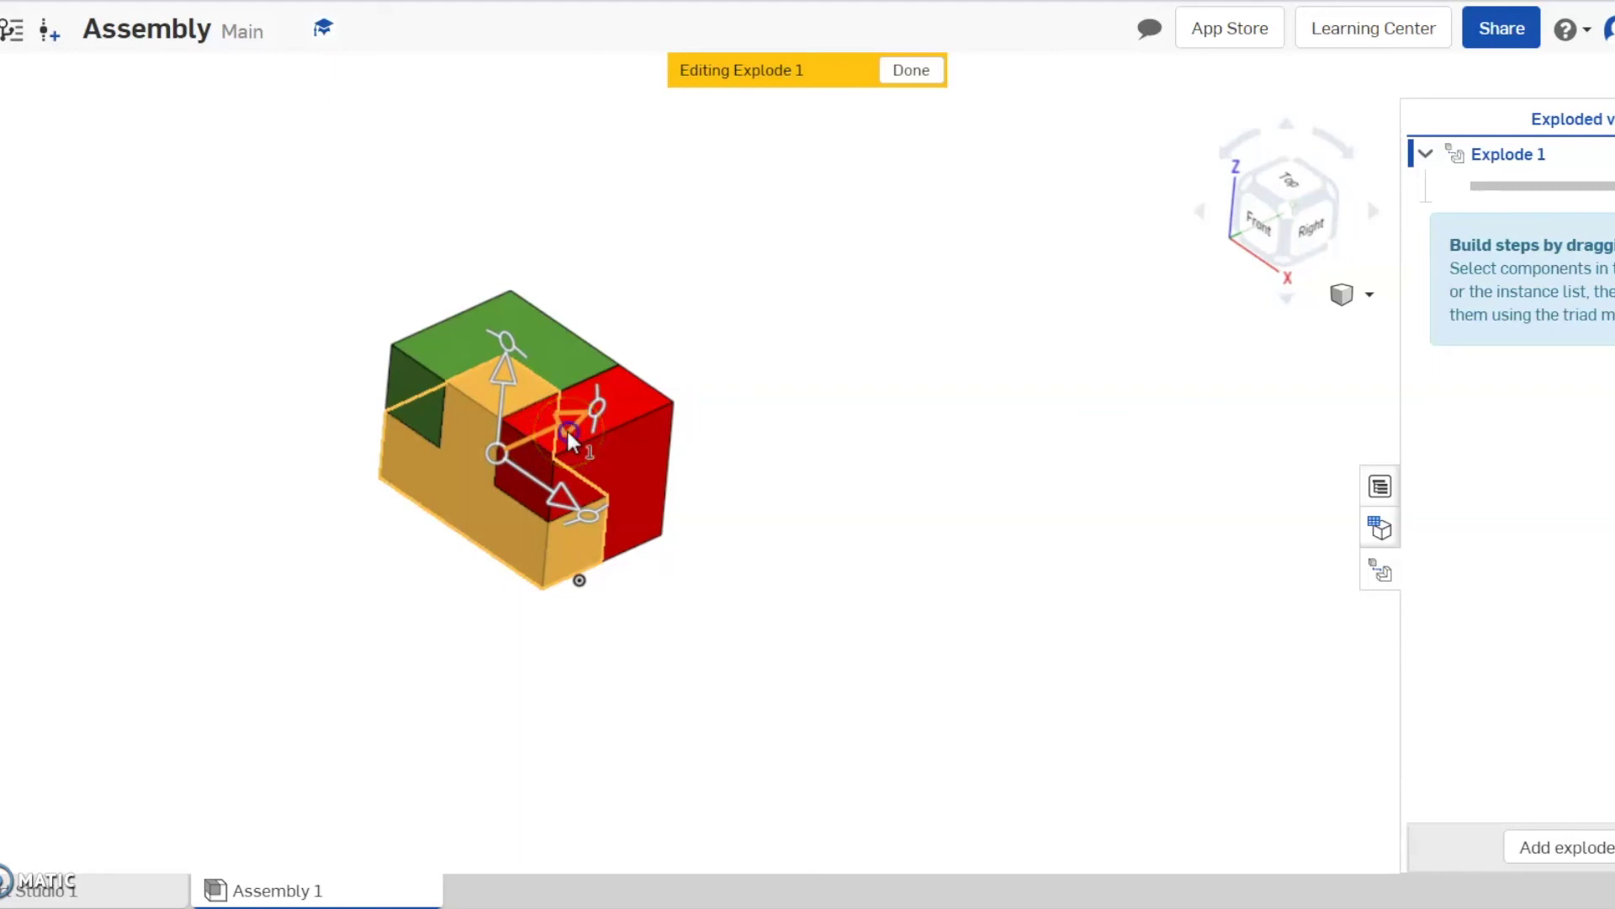
drag(568, 427, 260, 604)
click(408, 619)
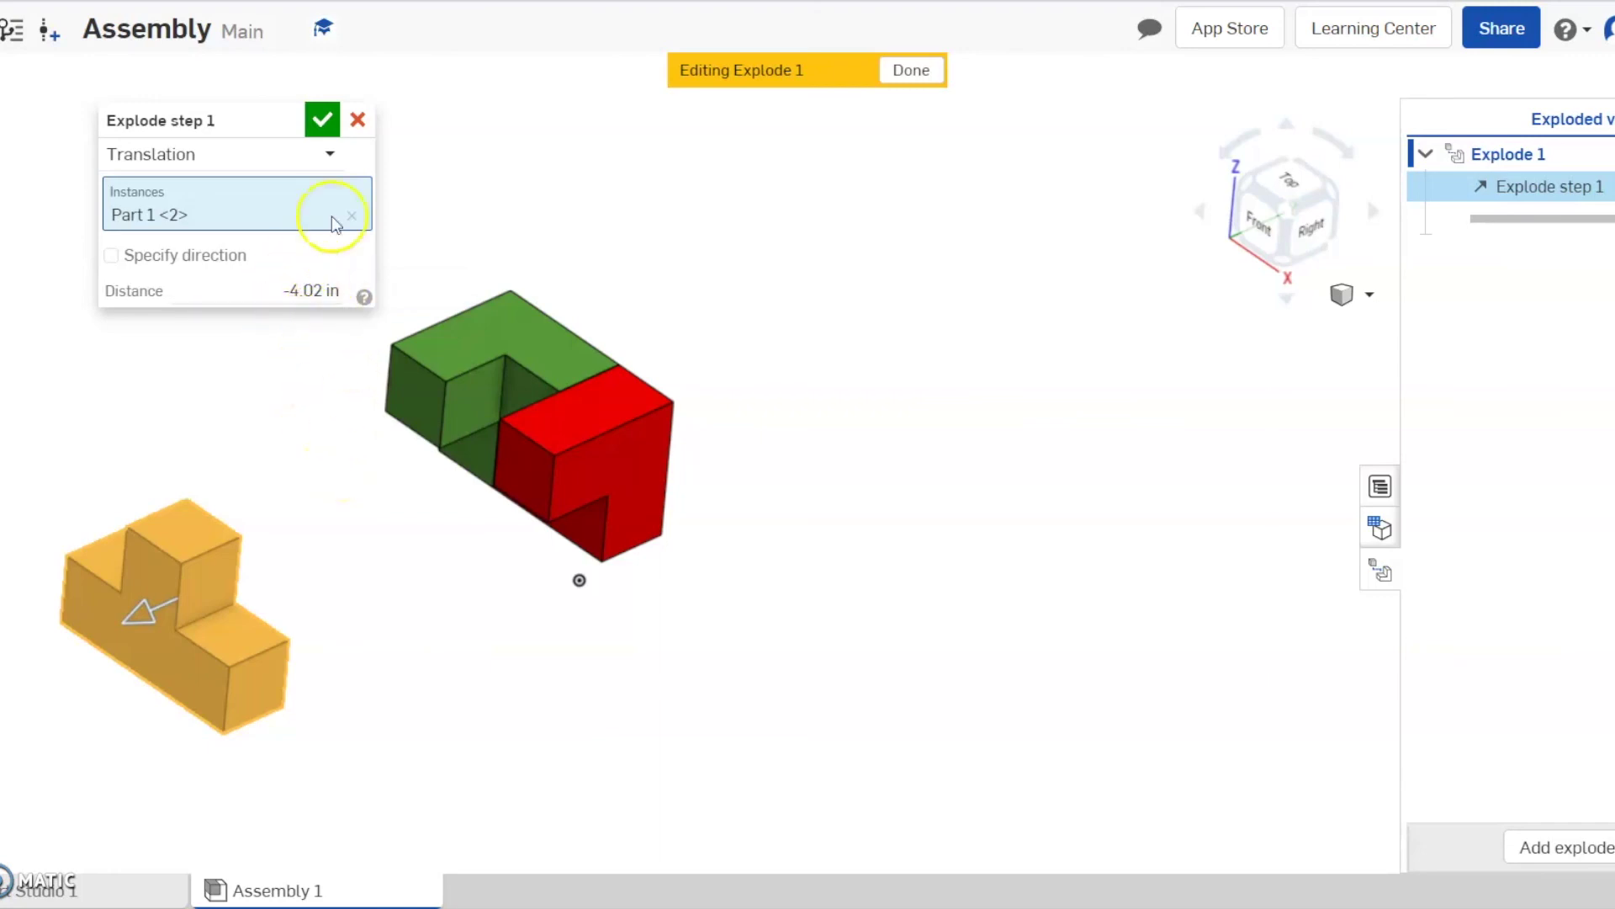
click(320, 124)
- Move the red part up and to the right as explode step 2
click(490, 381)
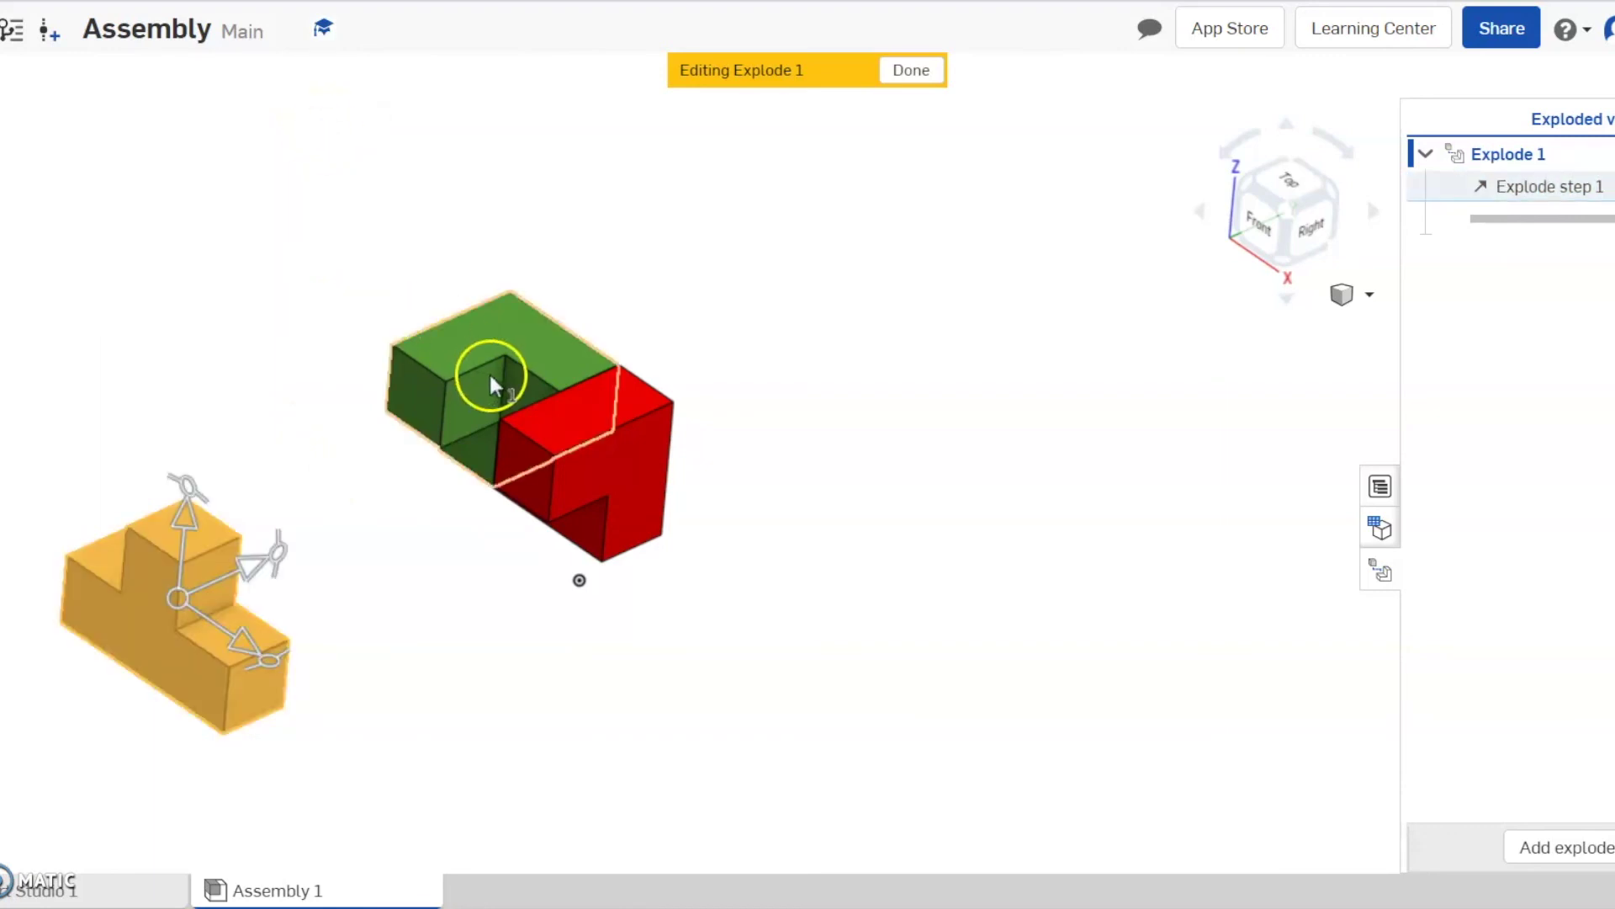
click(637, 467)
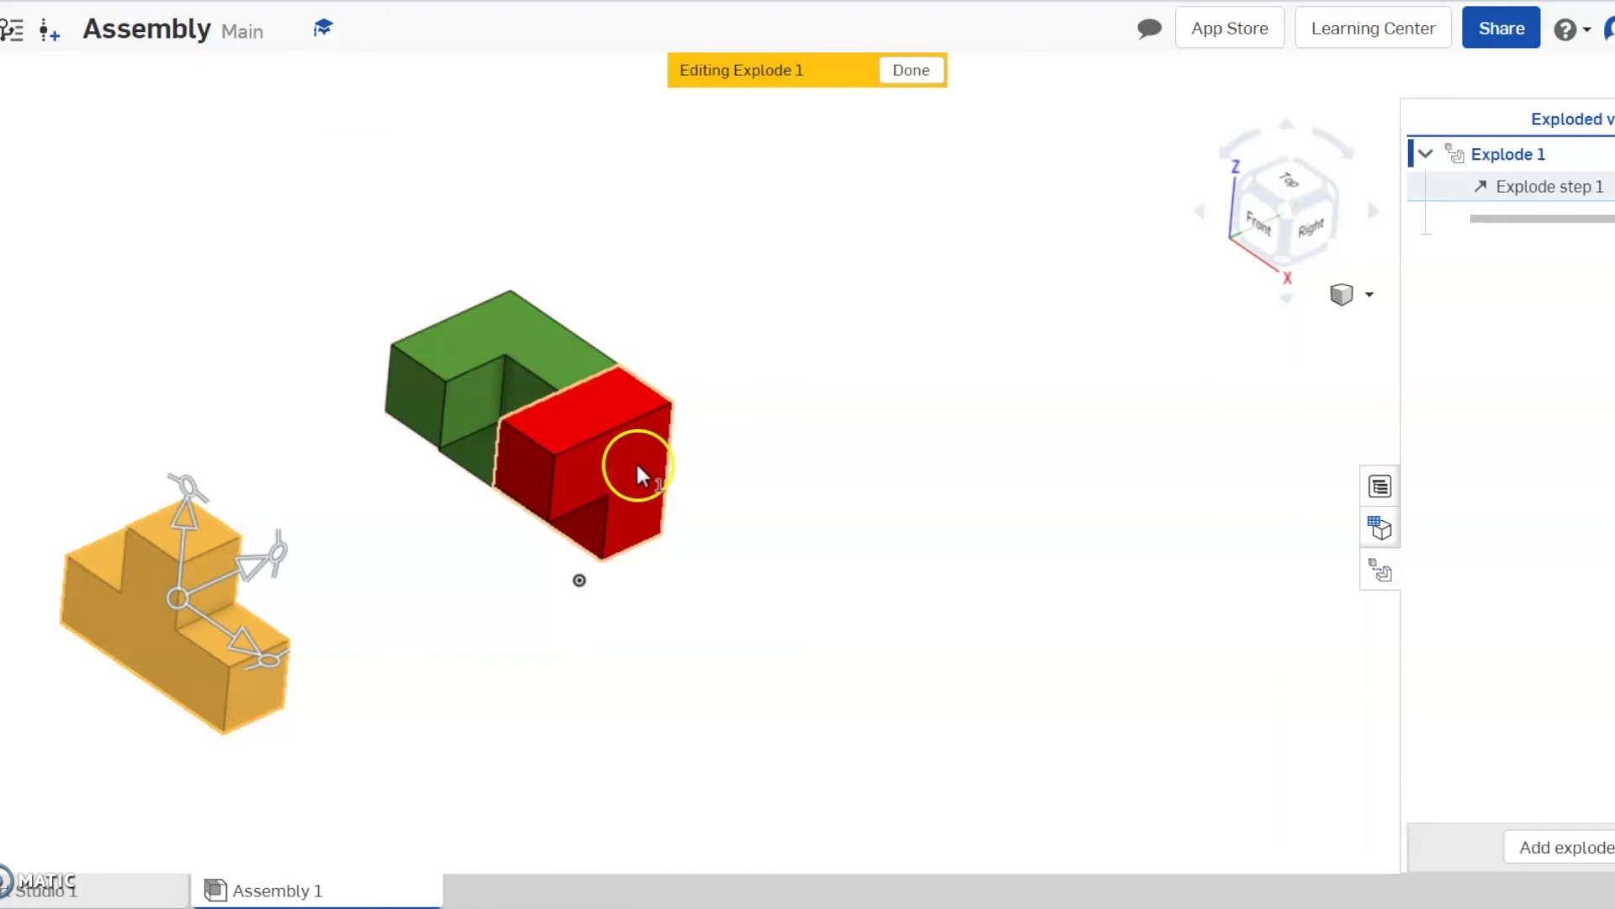
click(654, 530)
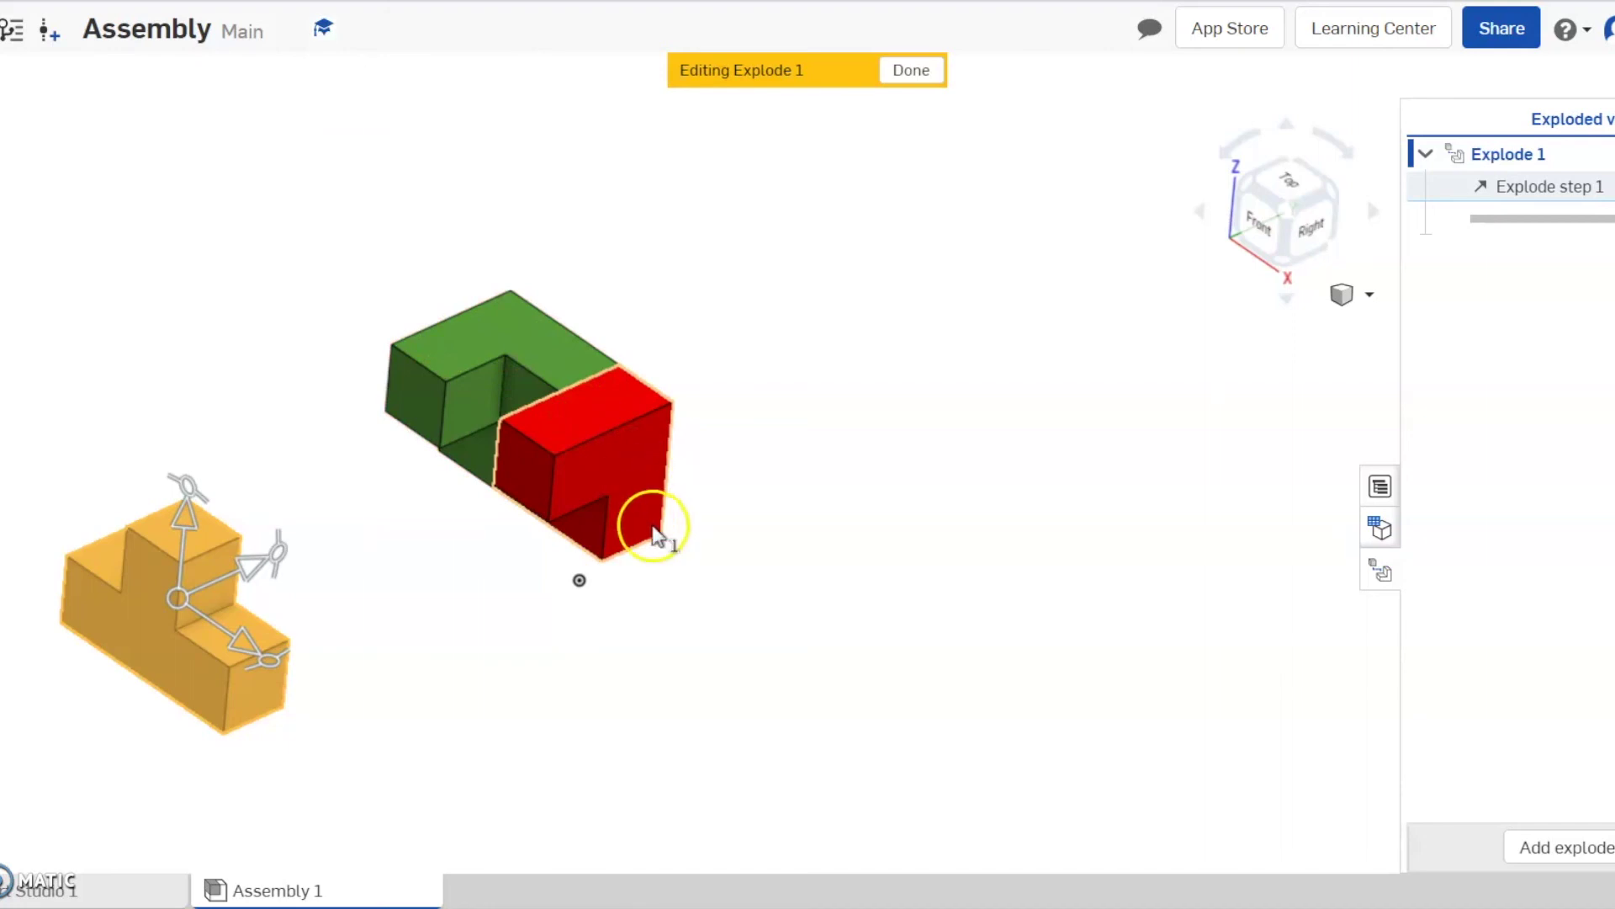
click(630, 447)
click(622, 410)
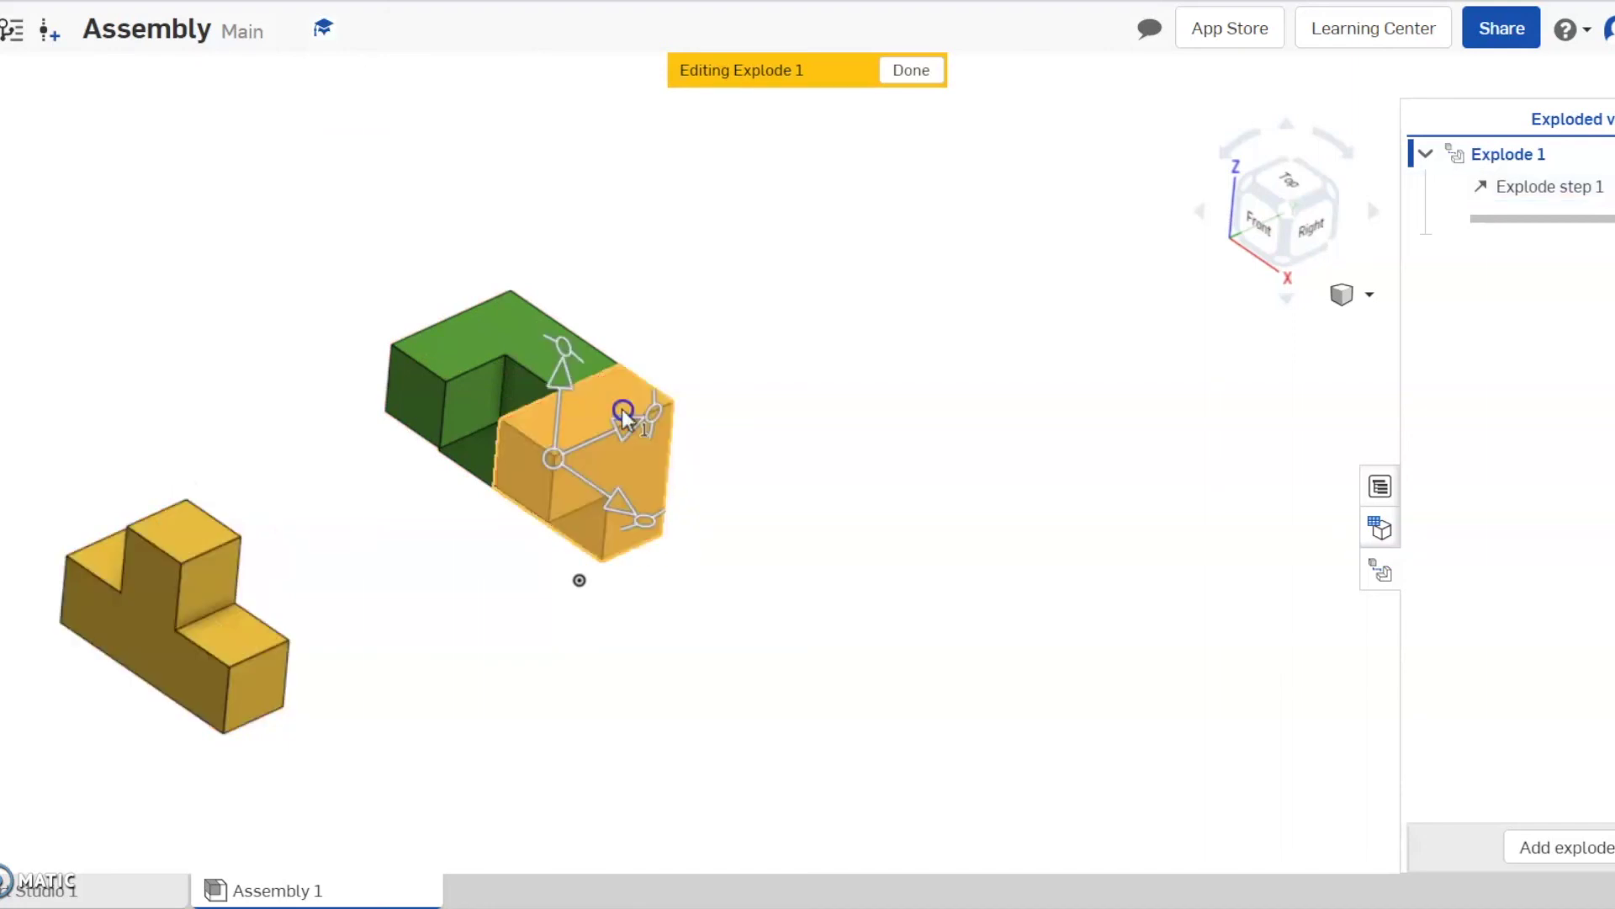
drag(619, 424, 861, 330)
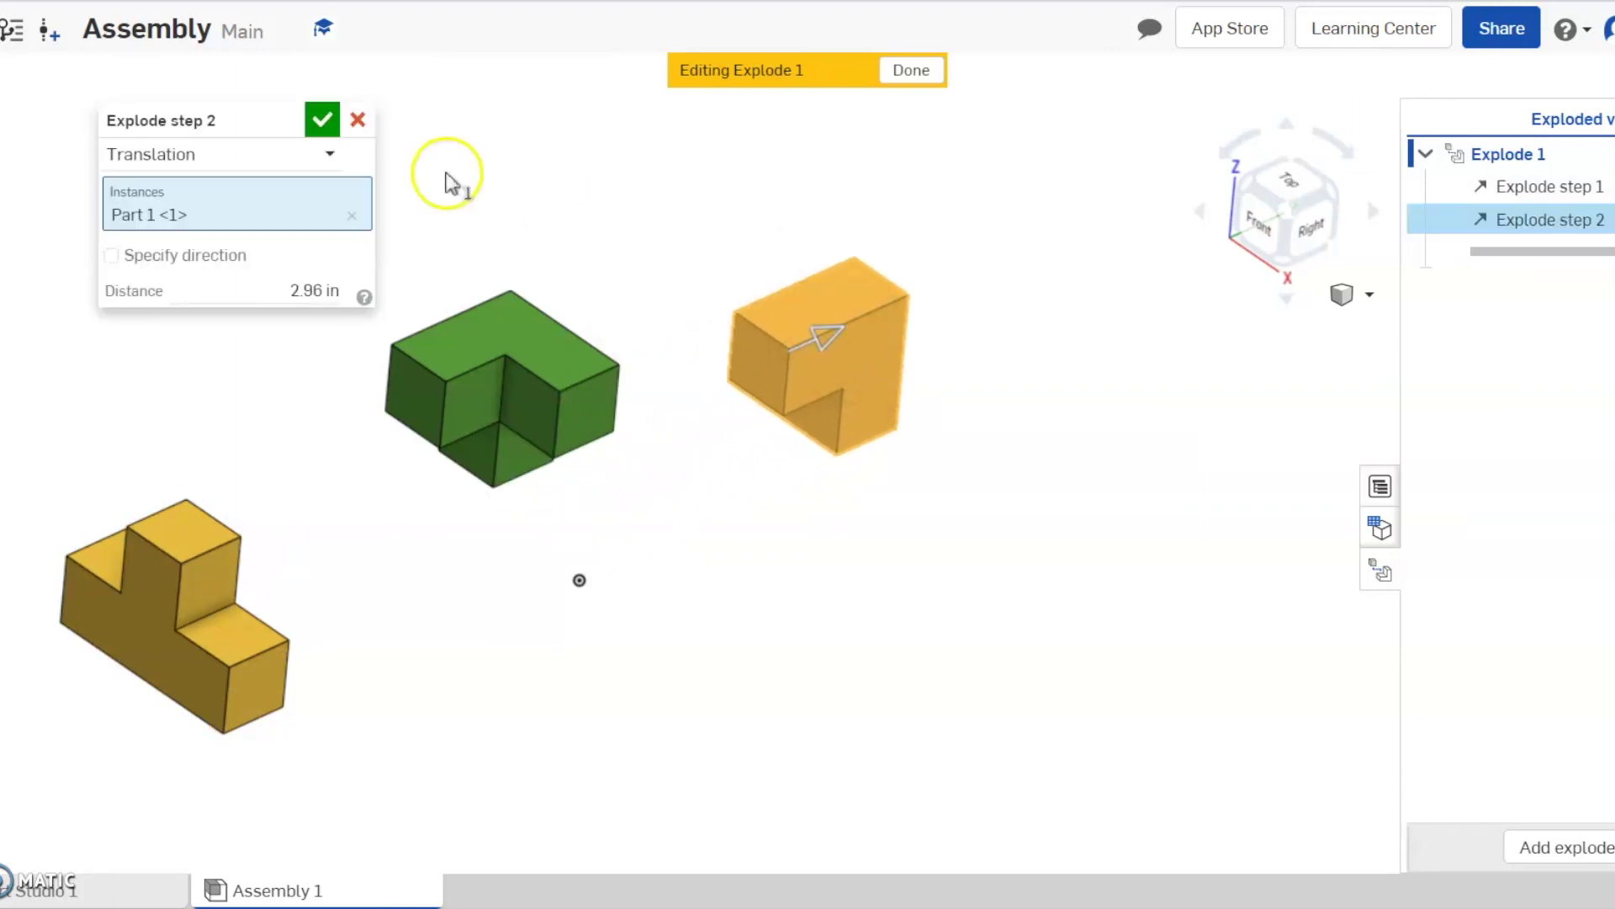
click(322, 116)
- Lift the green part straight up 2.12 in as explode step 3
click(495, 335)
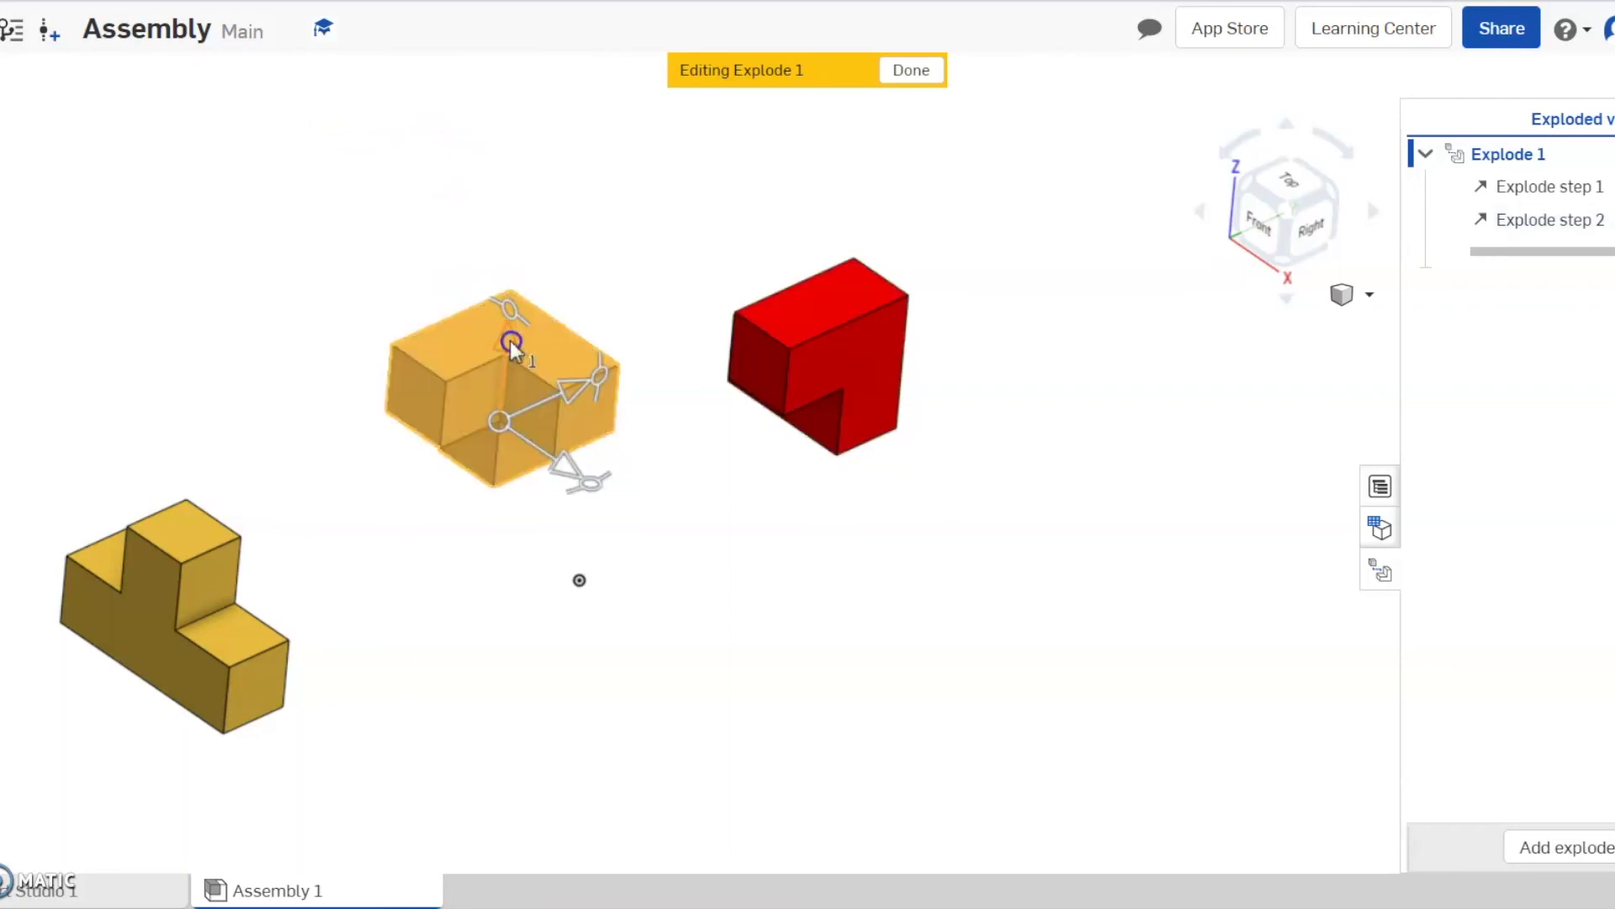
drag(510, 340, 512, 151)
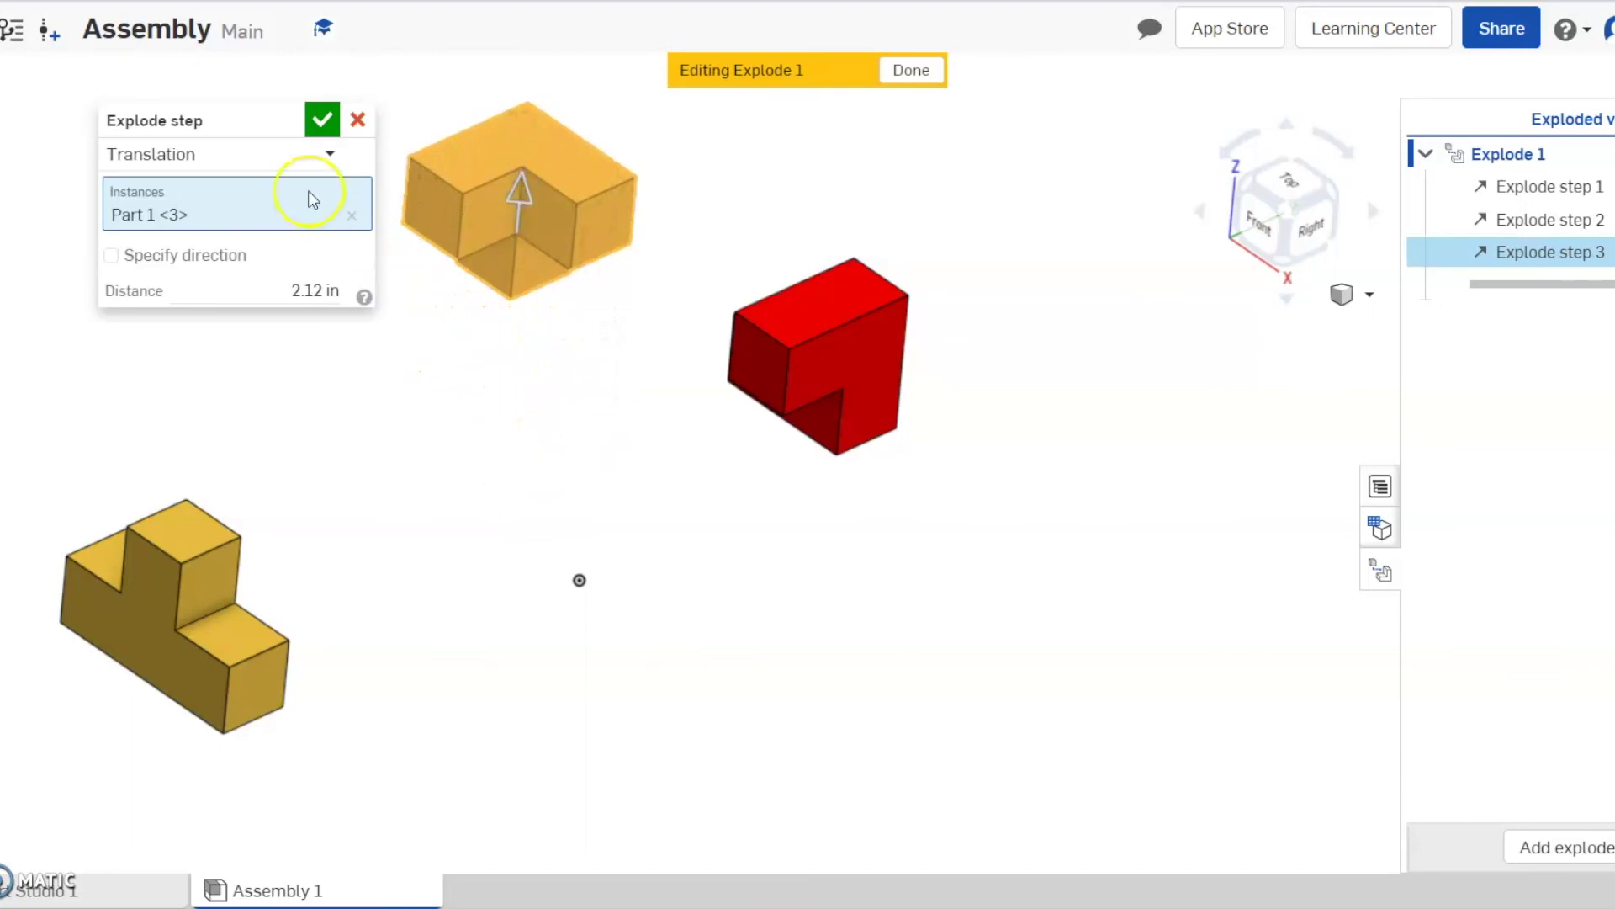
click(321, 120)
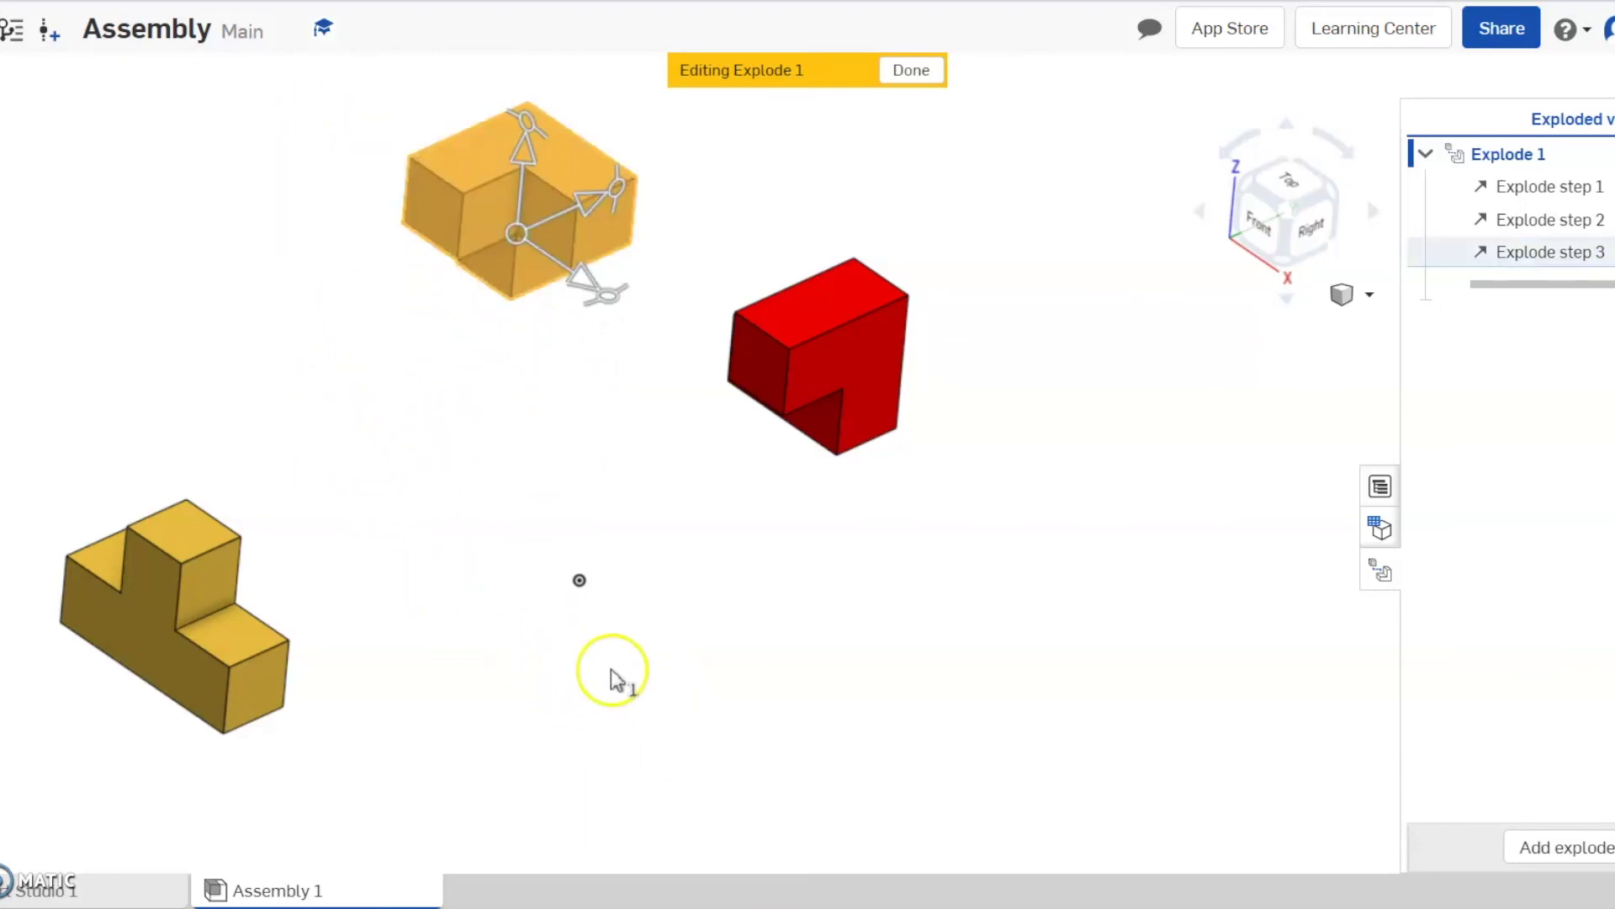
click(1288, 214)
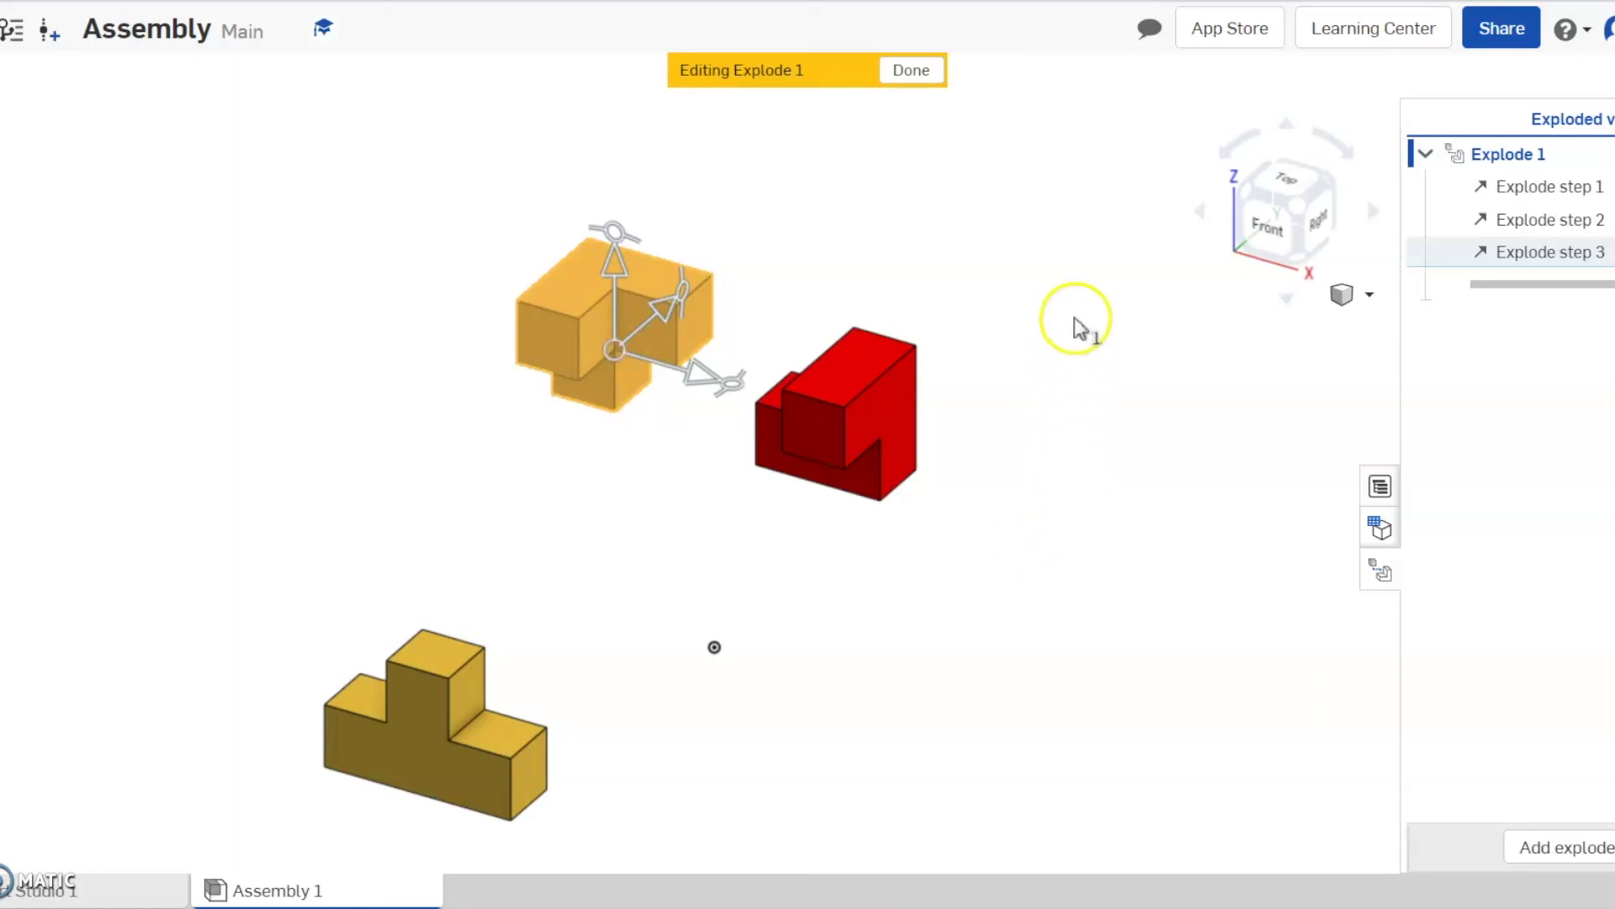
click(1128, 389)
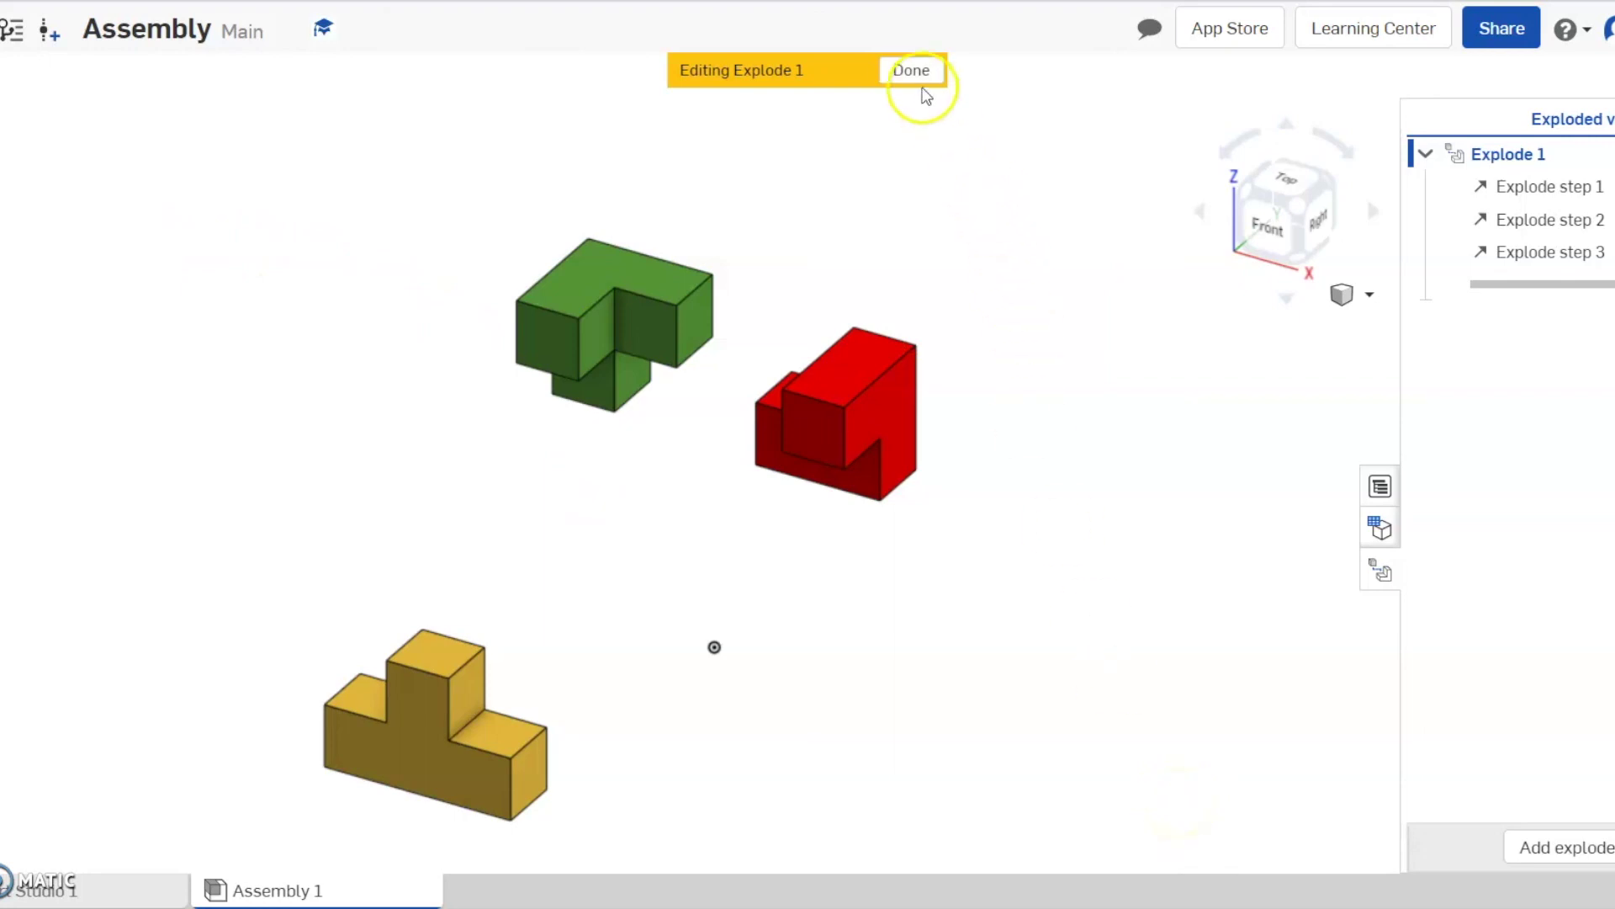
- Finish editing Explode 1, keeping its three explode steps and returning the parts to a compact block
click(912, 71)
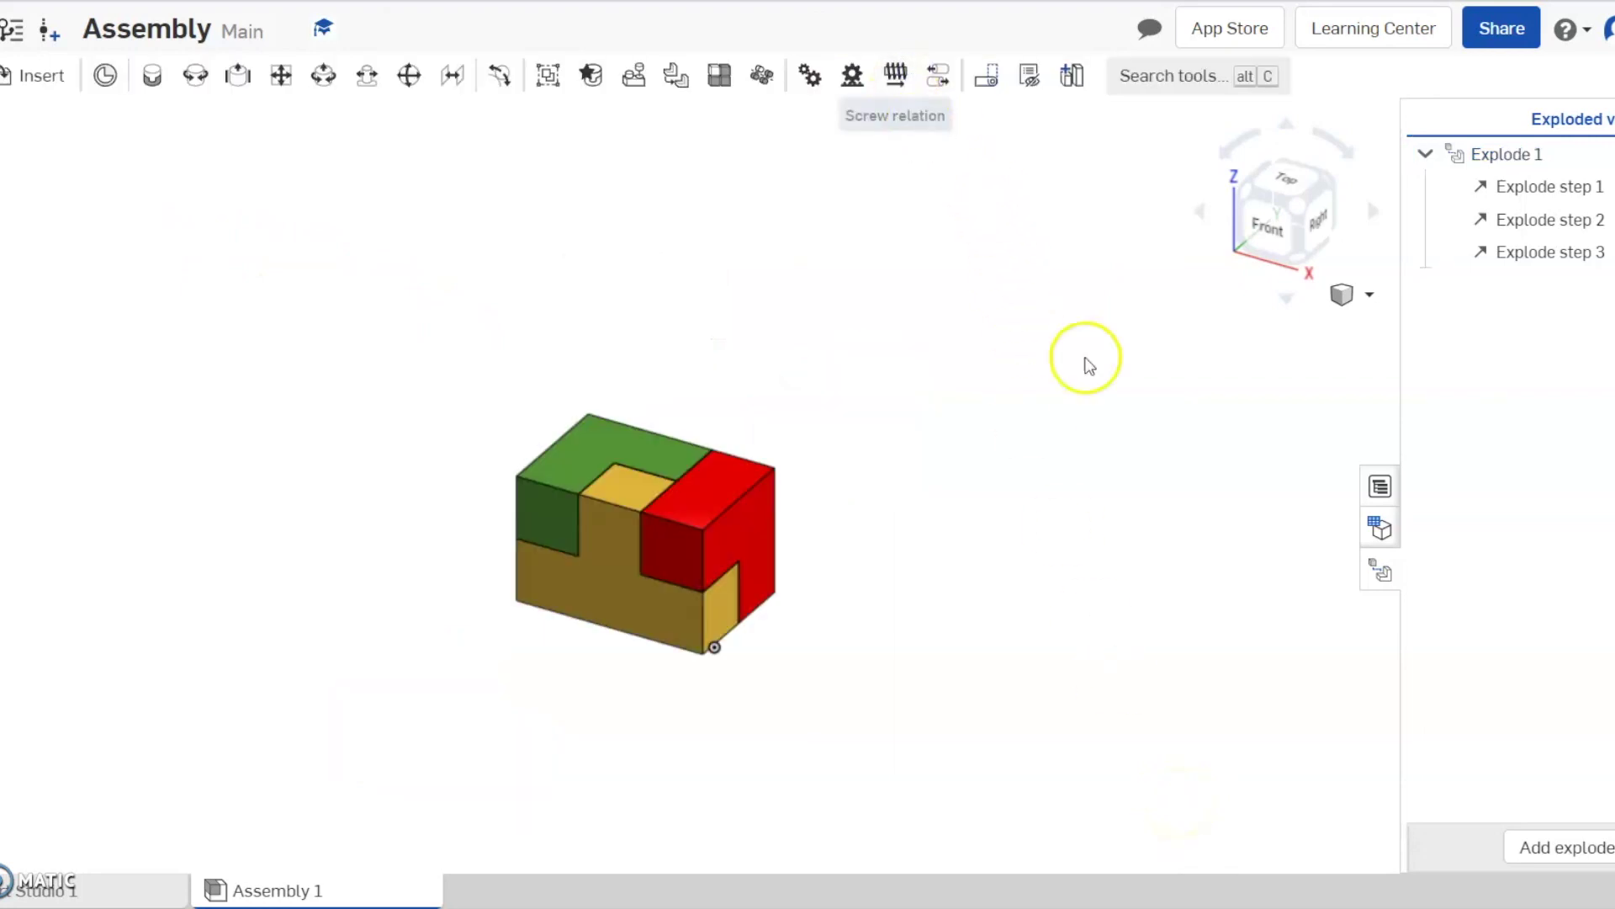